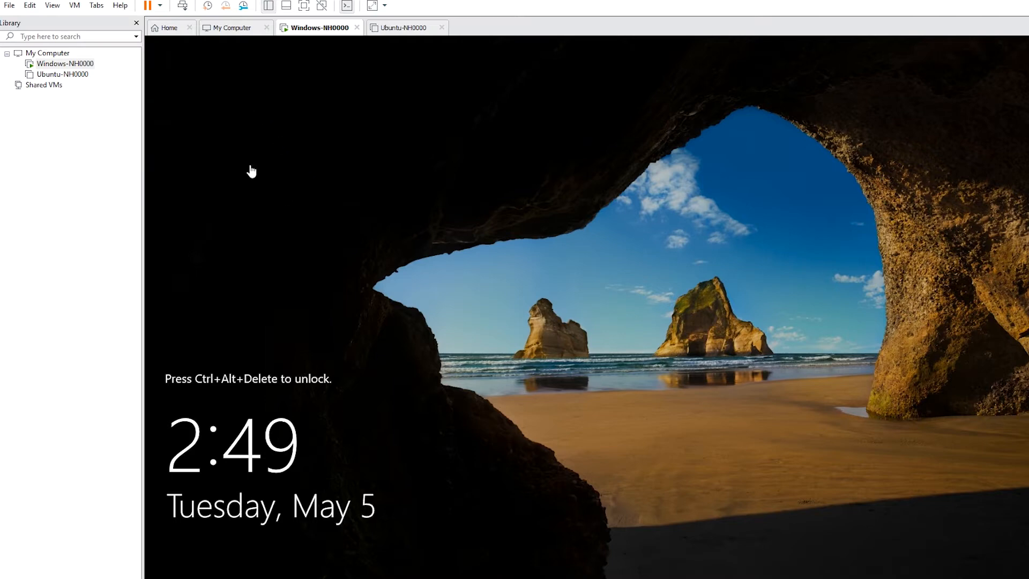
# Sign in to the Windows-NH0000 virtual machine as Administrator with the account password.
pyautogui.click(182, 6)
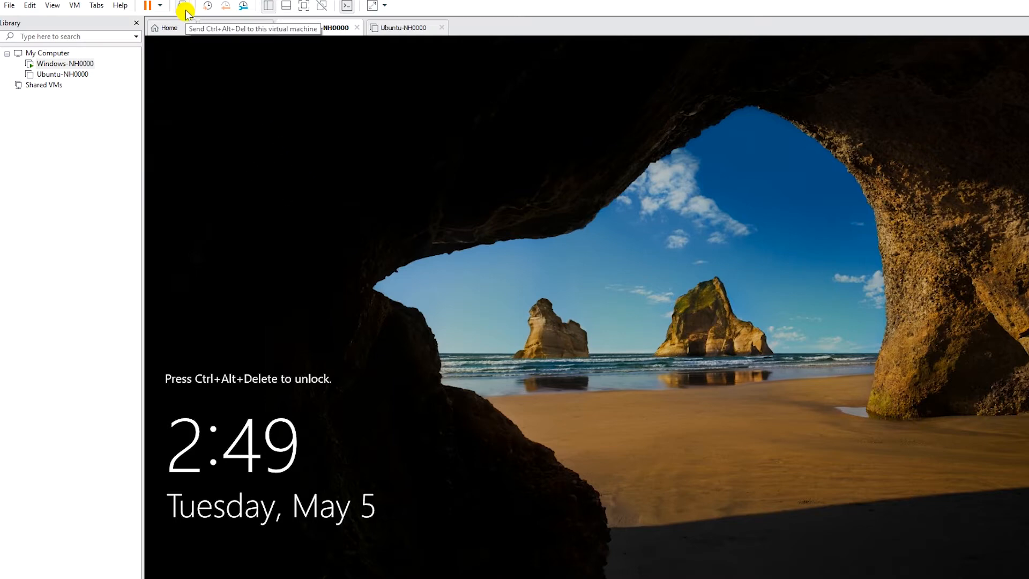
pyautogui.write('Passw0rd')
pyautogui.press('Return')
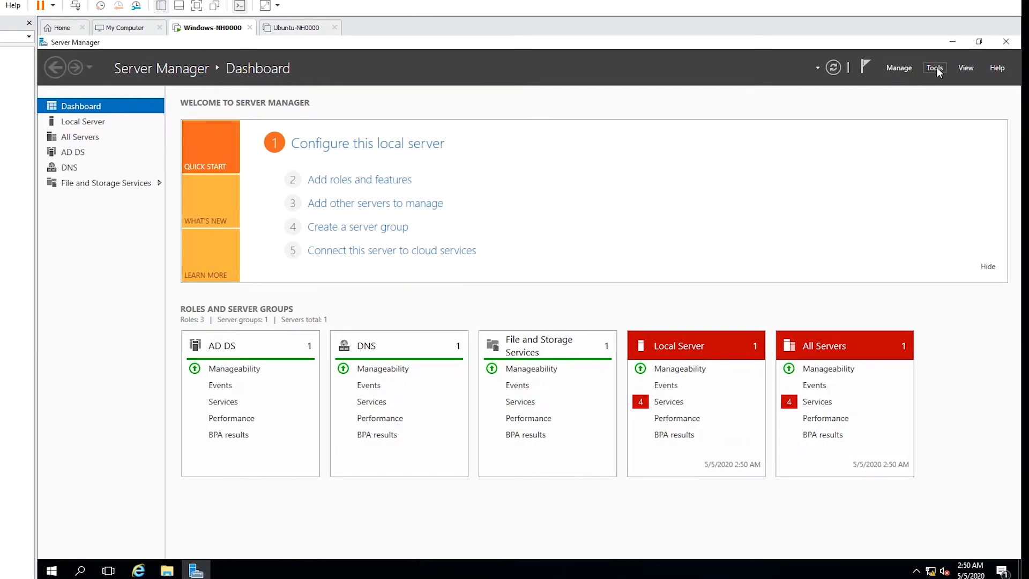
# Launch Active Directory Users and Computers from Server Manager Tools, expand huda.local, and select it.
pyautogui.click(935, 68)
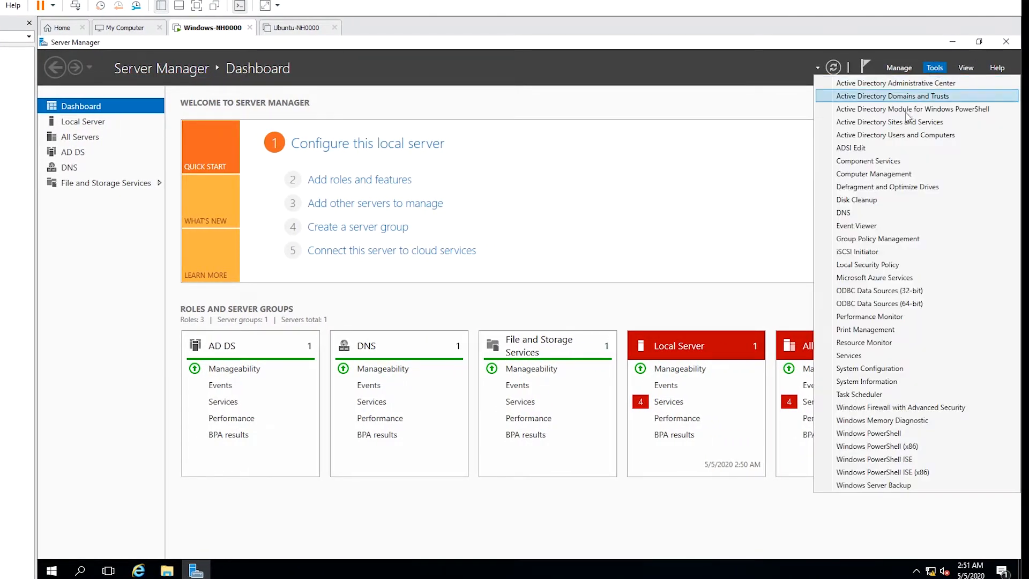
pyautogui.click(903, 137)
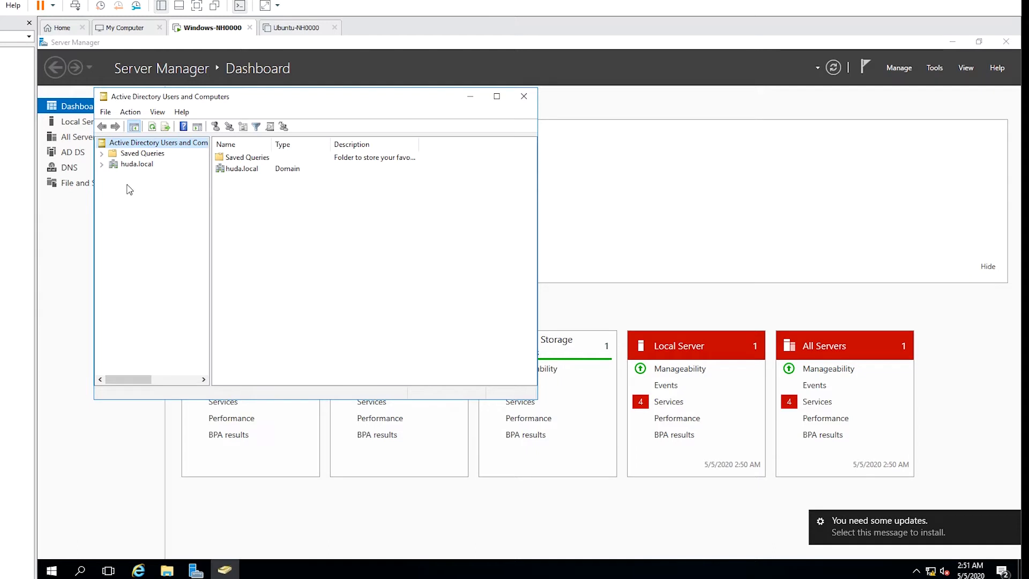
pyautogui.click(101, 165)
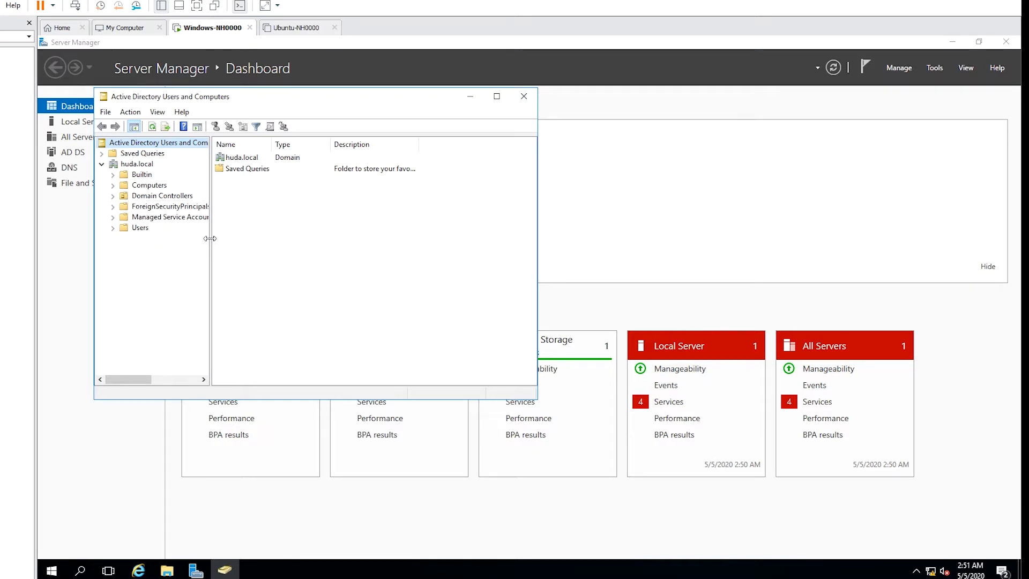
pyautogui.moveTo(210, 238); pyautogui.dragTo(240, 244)
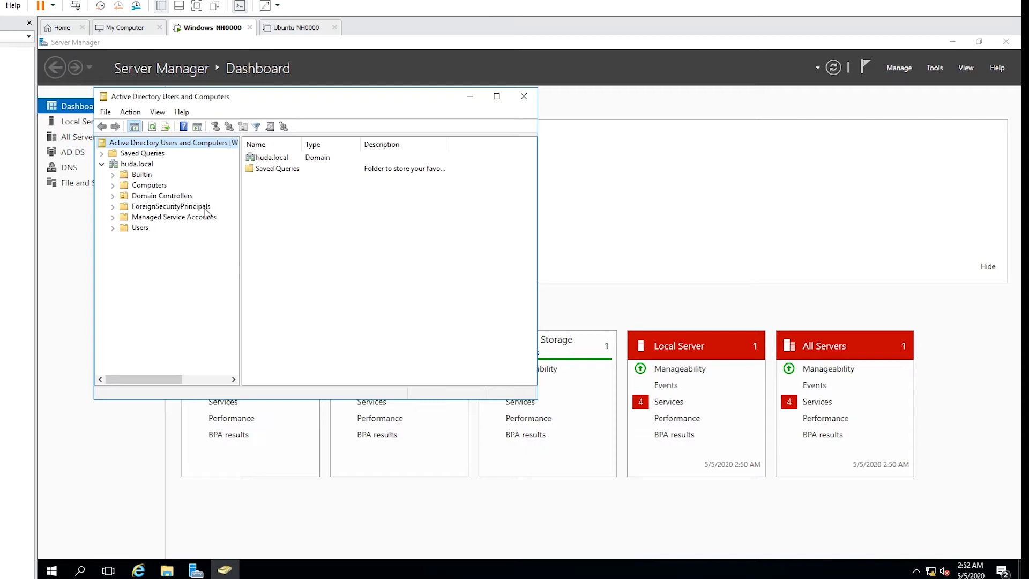
pyautogui.click(134, 164)
# Add a new organizational unit named 'Research' directly under huda.local.
pyautogui.rightClick(150, 166)
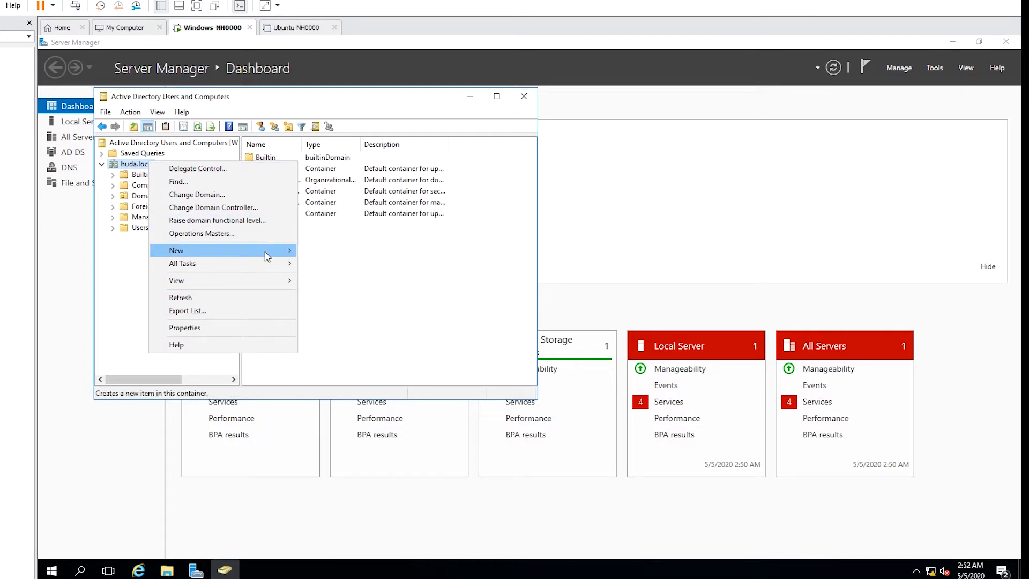
pyautogui.moveTo(276, 253)
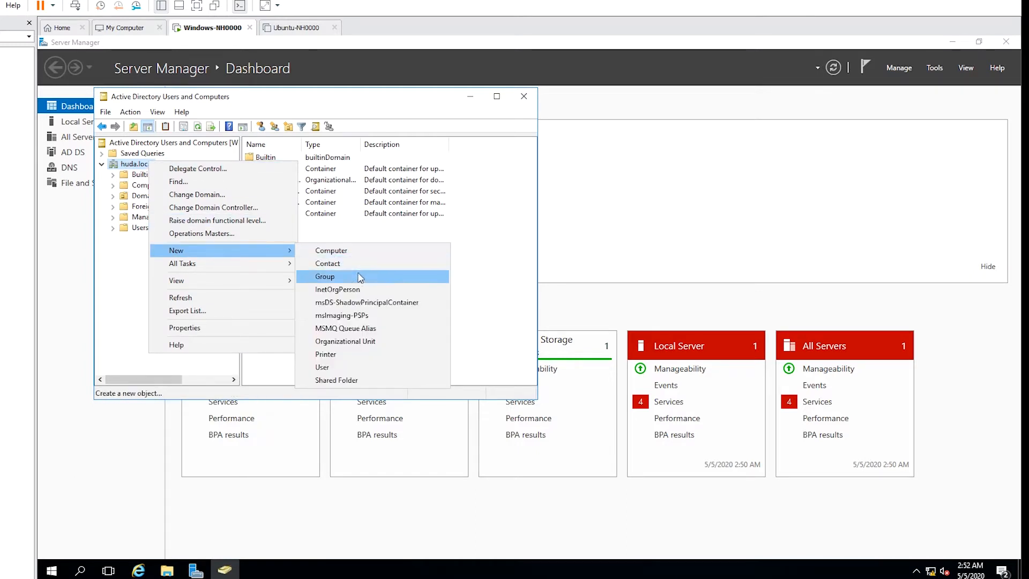
pyautogui.click(376, 342)
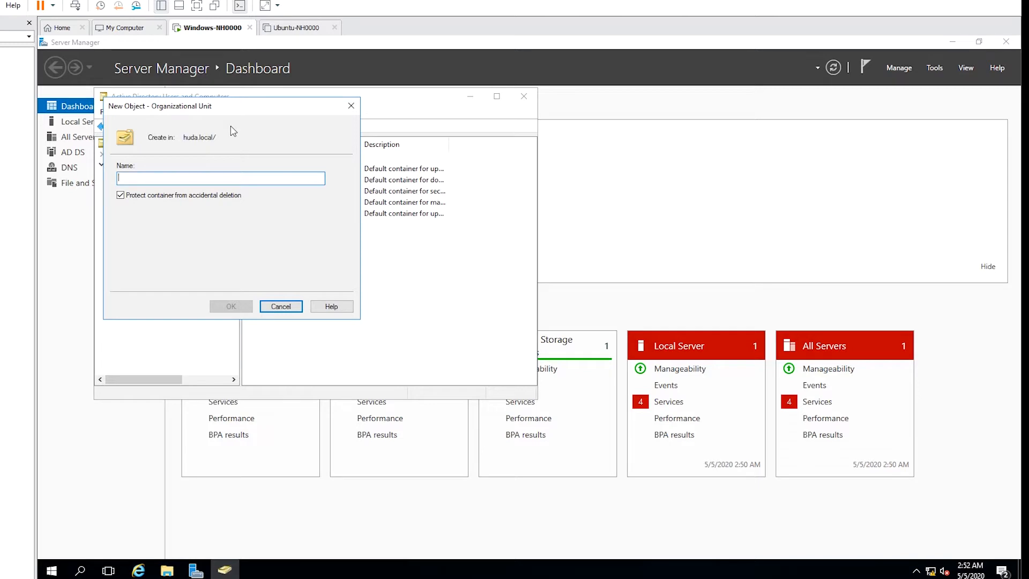
pyautogui.write('Research')
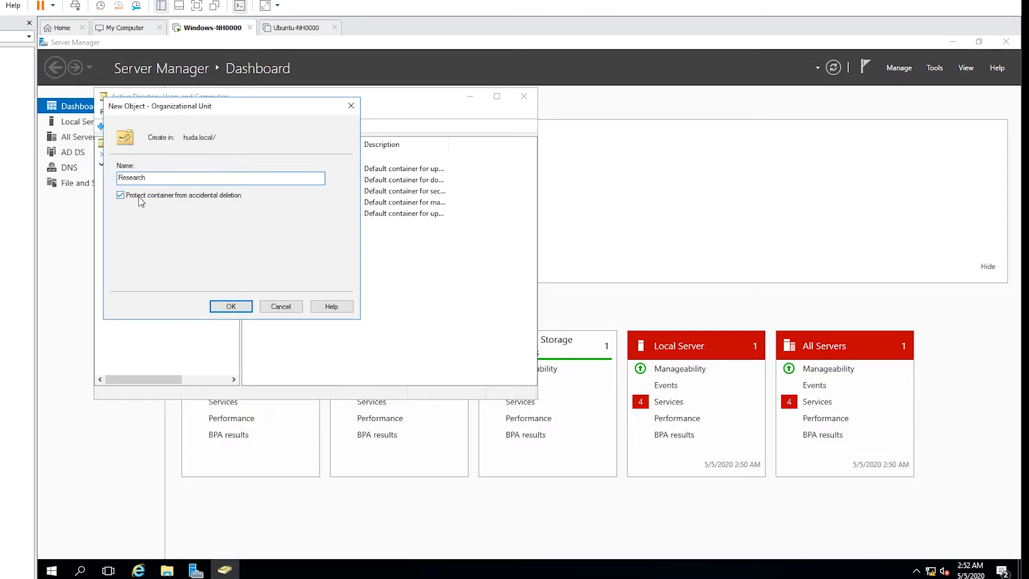
pyautogui.click(232, 307)
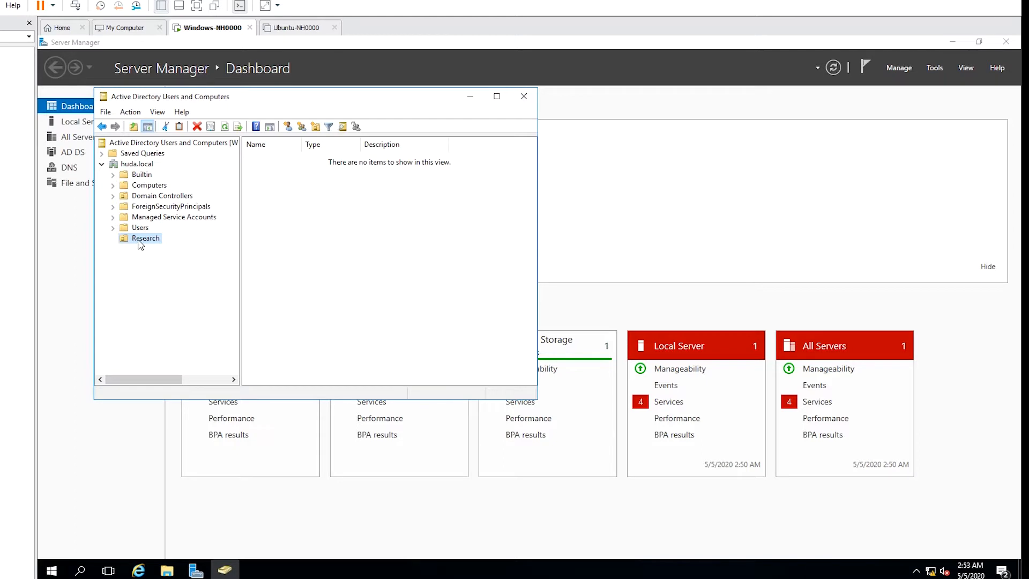
# Create a 'Computers' organizational unit inside Research.
pyautogui.rightClick(140, 245)
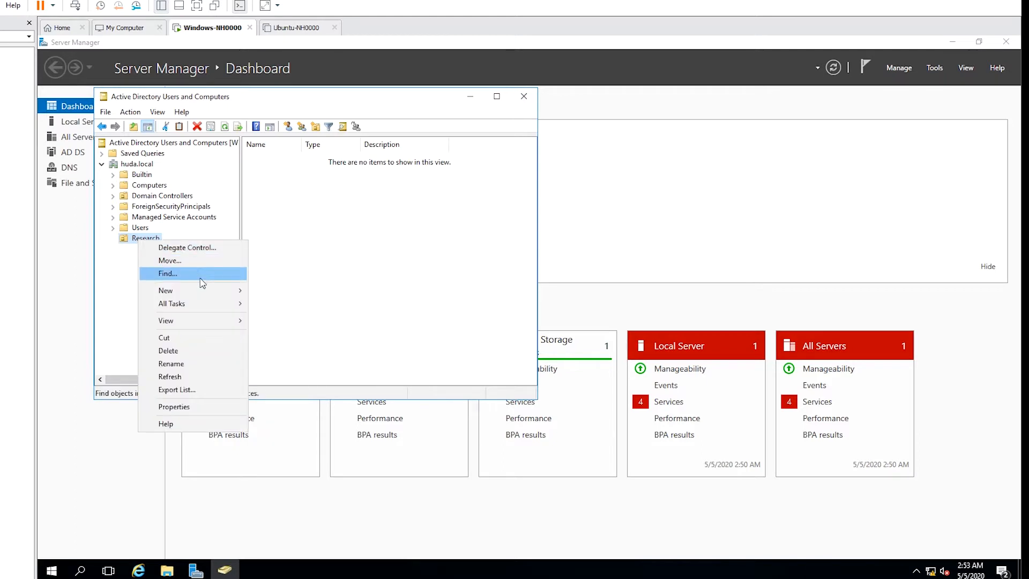
pyautogui.moveTo(243, 296)
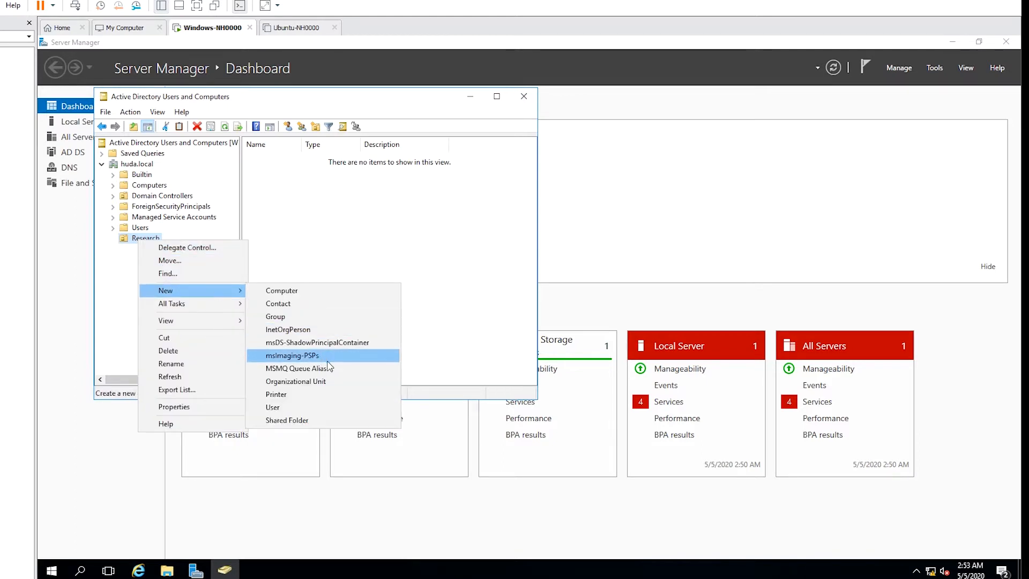
pyautogui.click(333, 384)
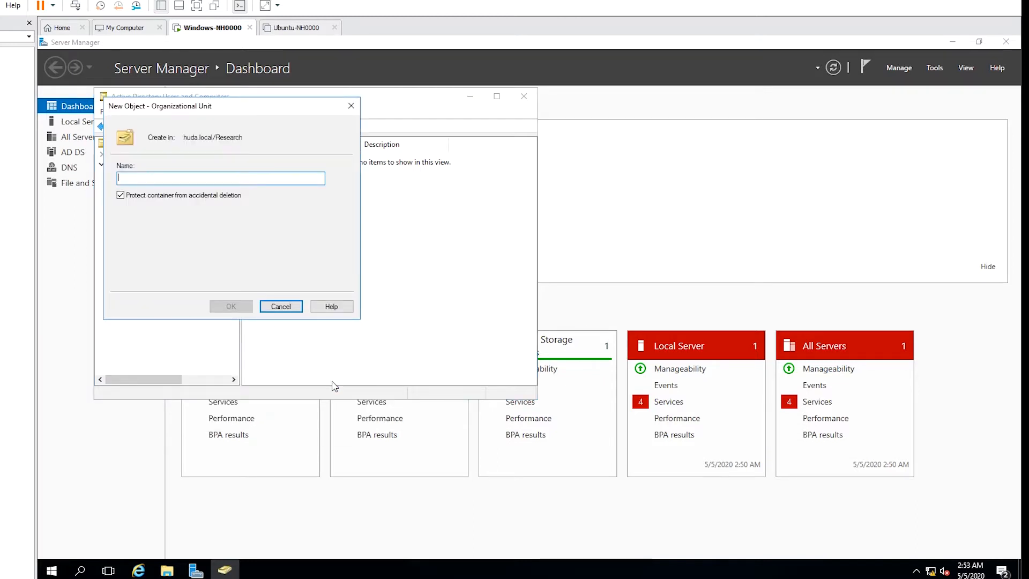
pyautogui.write('C')
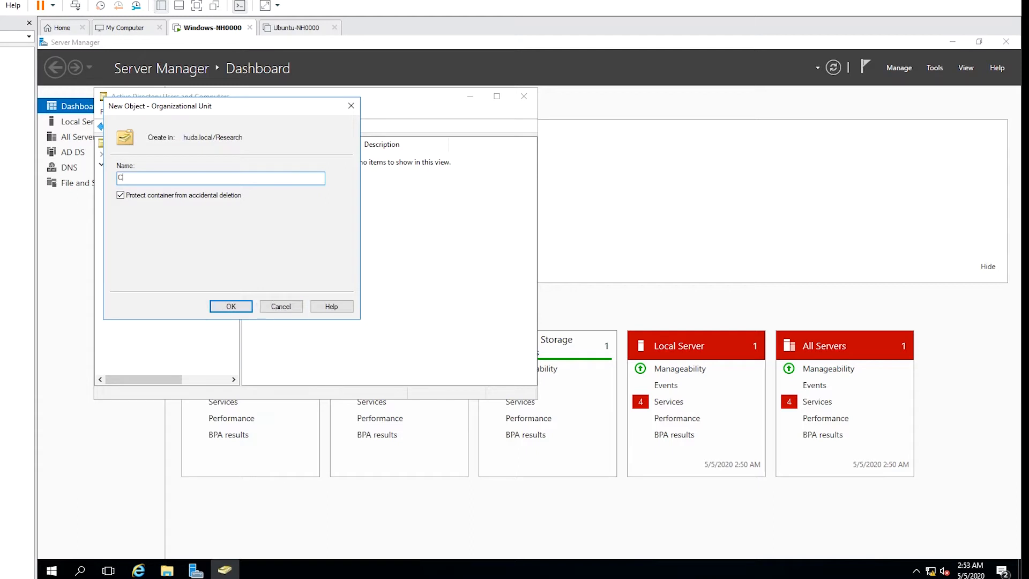
pyautogui.write('omputers')
pyautogui.click(232, 307)
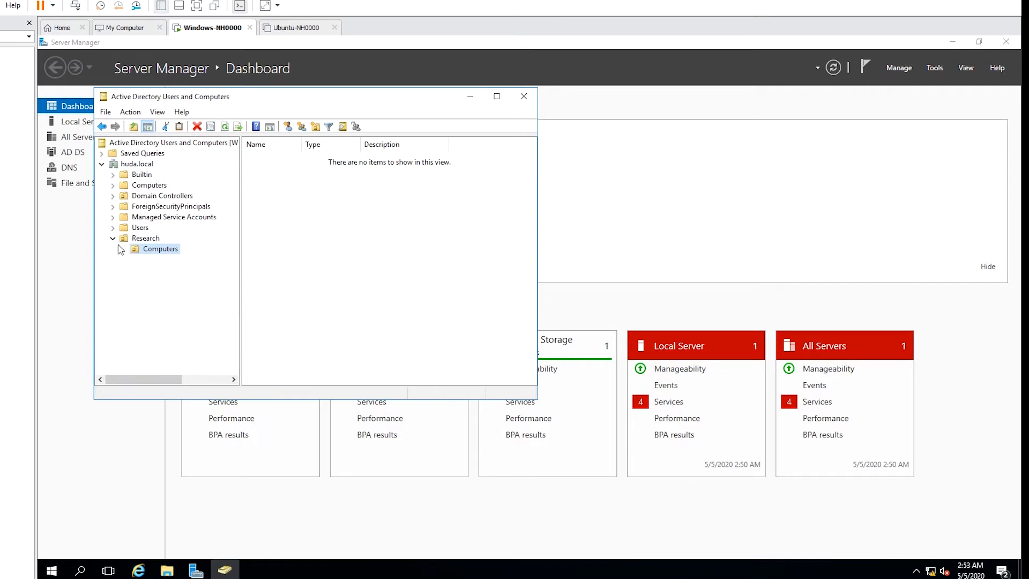
# Create a 'Users' organizational unit inside Research.
pyautogui.click(144, 239)
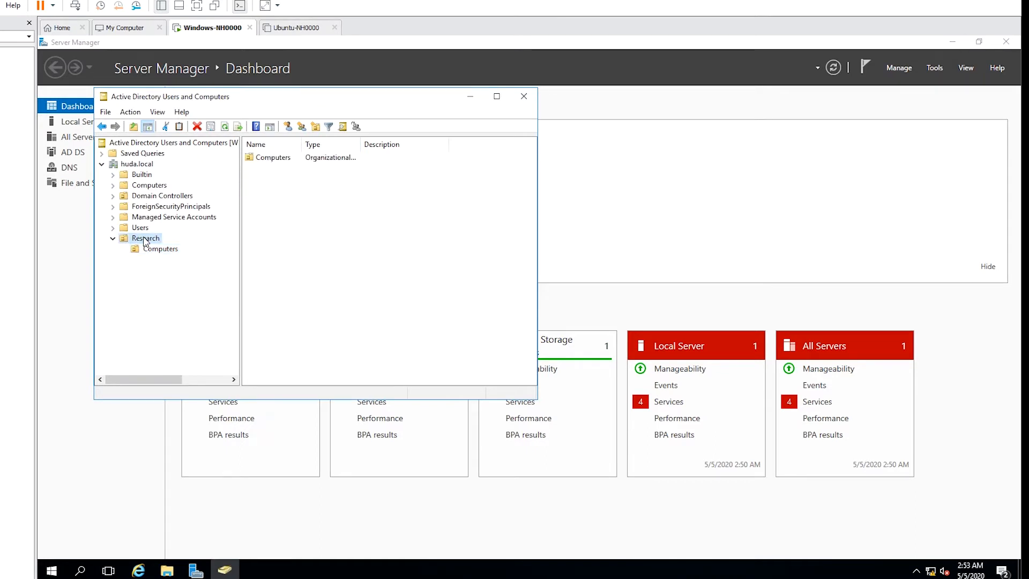
pyautogui.rightClick(144, 242)
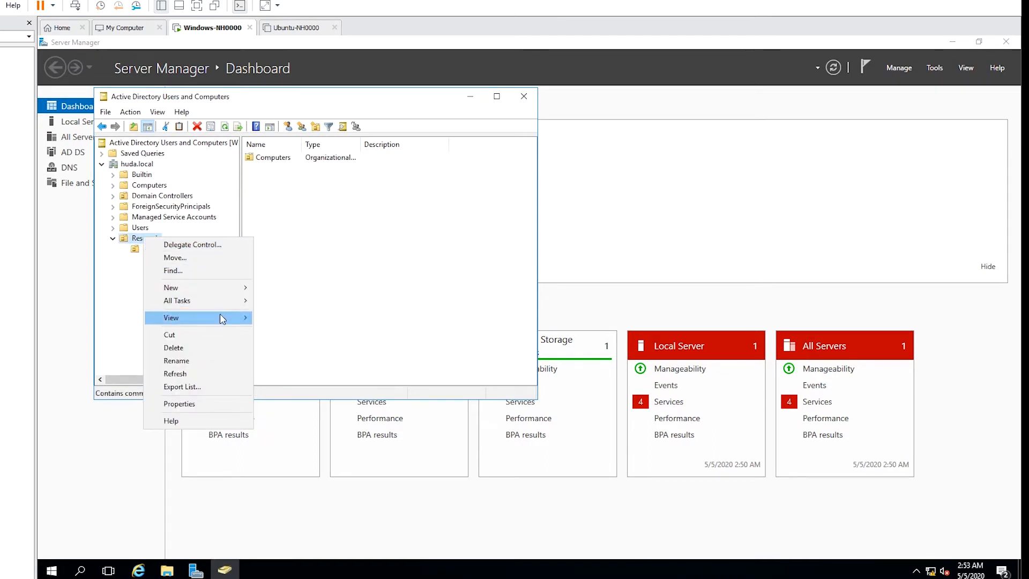
pyautogui.moveTo(238, 288)
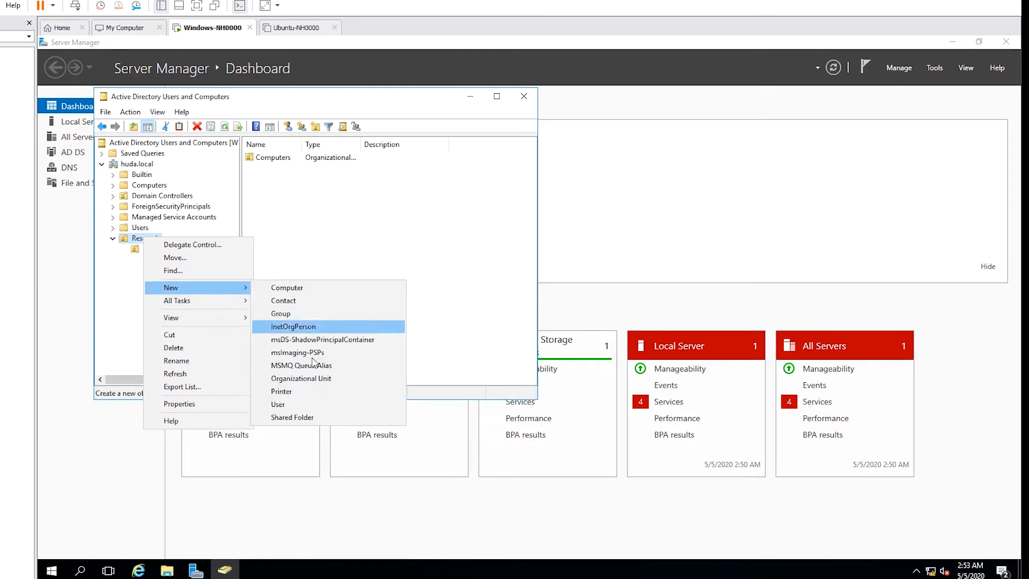
pyautogui.click(316, 378)
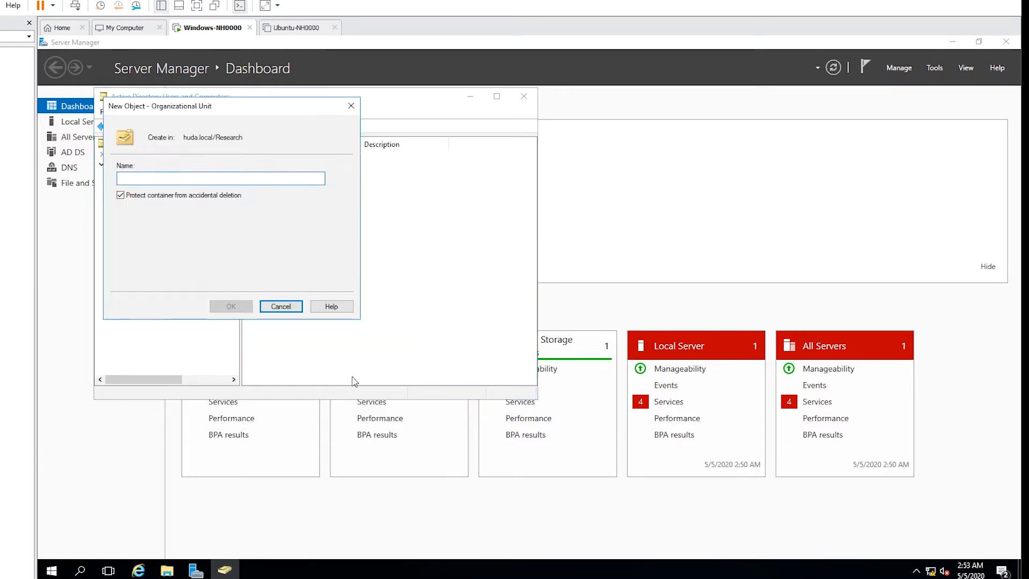
pyautogui.write('Users')
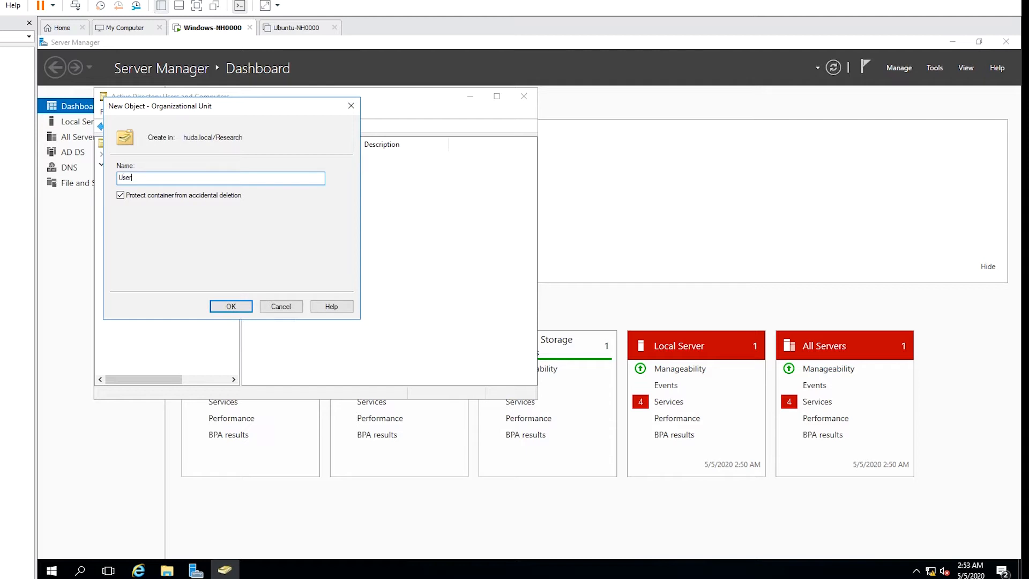
pyautogui.click(232, 307)
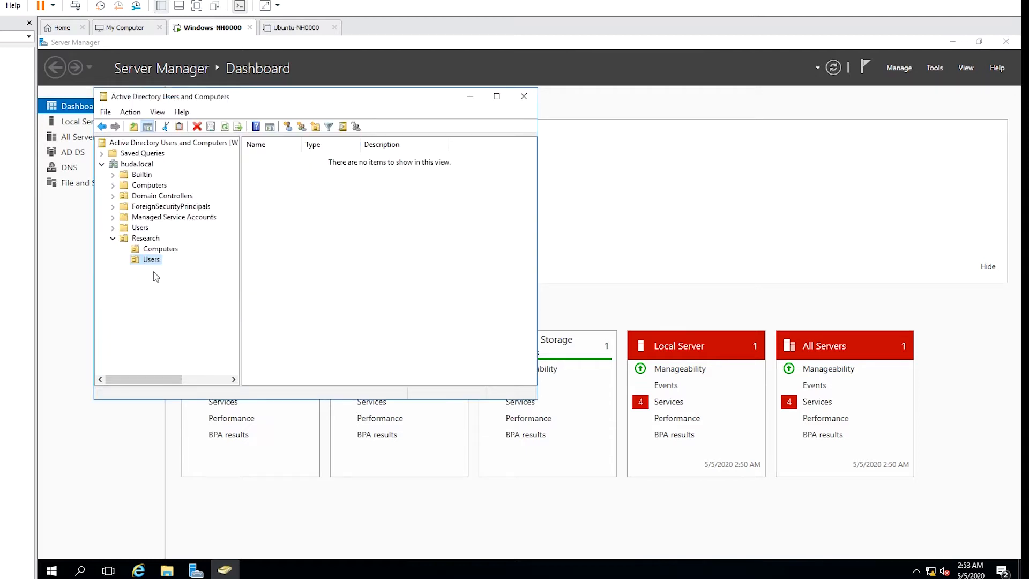
# Create a 'Security Groups' organizational unit inside Research.
pyautogui.click(146, 239)
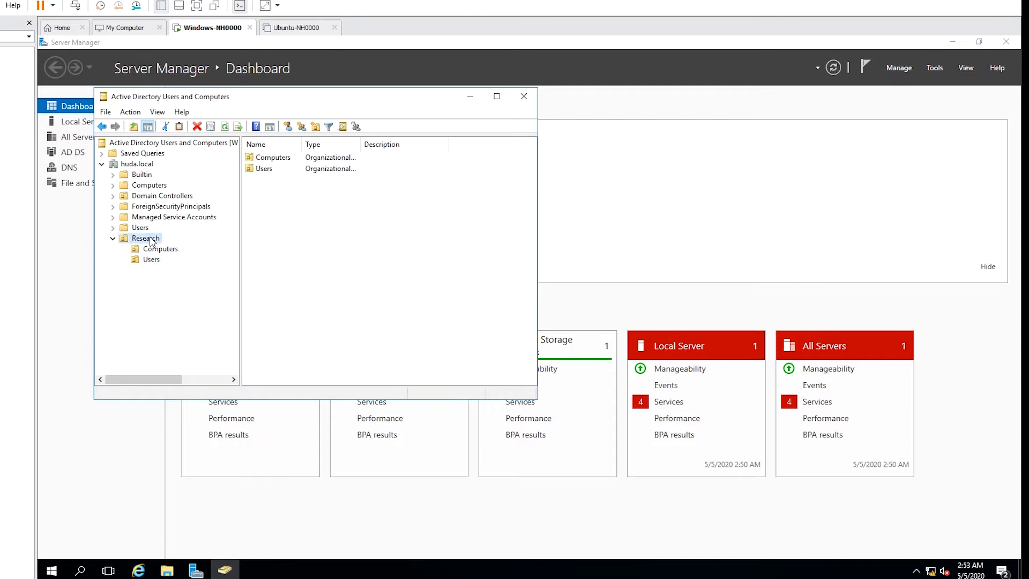
pyautogui.rightClick(150, 242)
pyautogui.moveTo(226, 288)
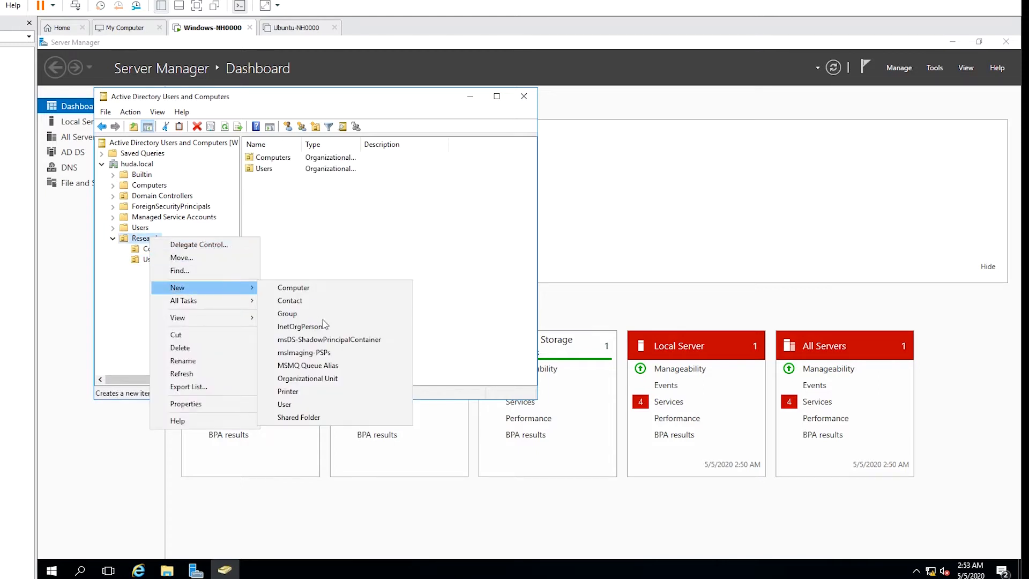
pyautogui.click(349, 379)
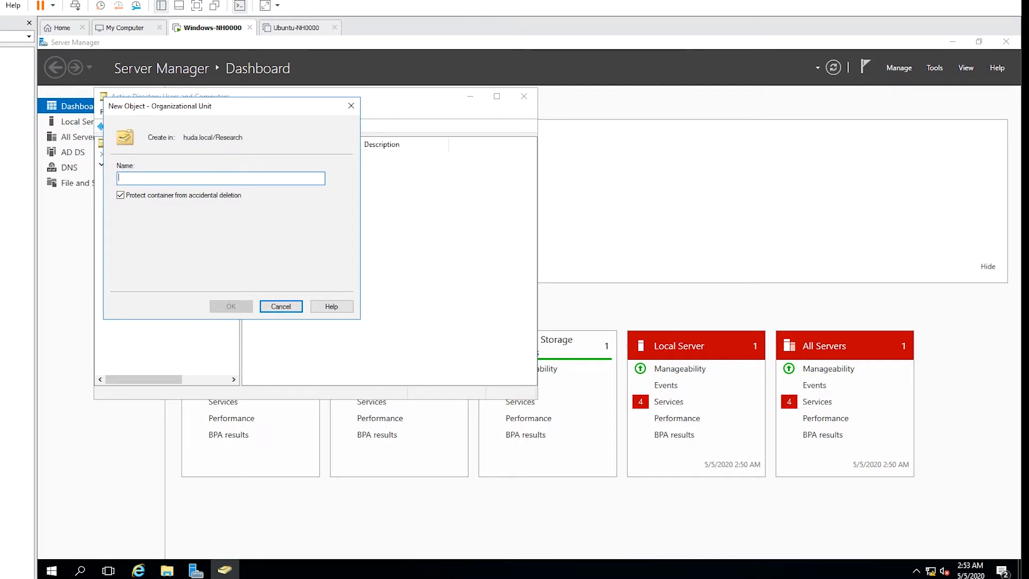
pyautogui.write('Securit')
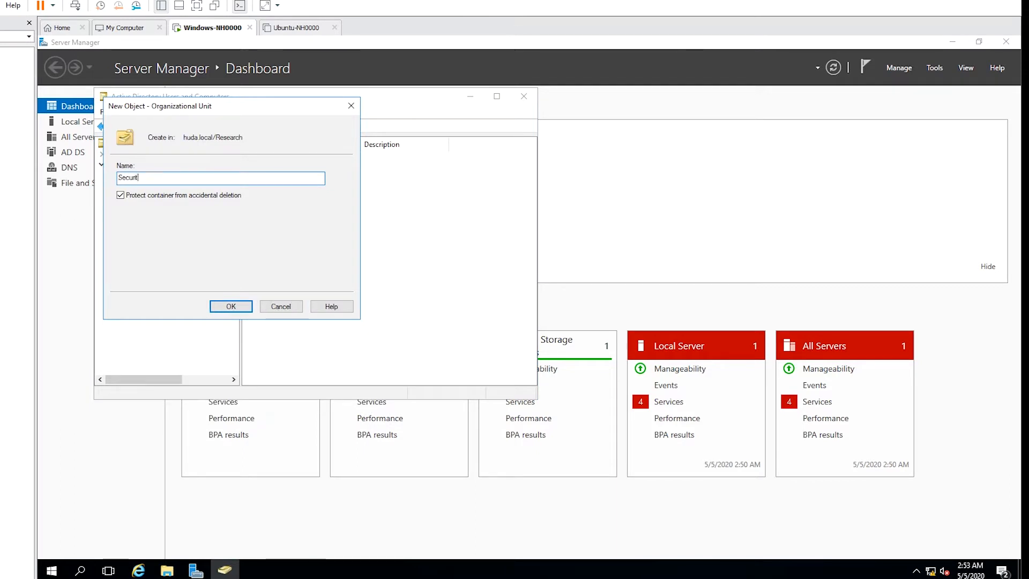
pyautogui.write('y Groups')
pyautogui.click(229, 308)
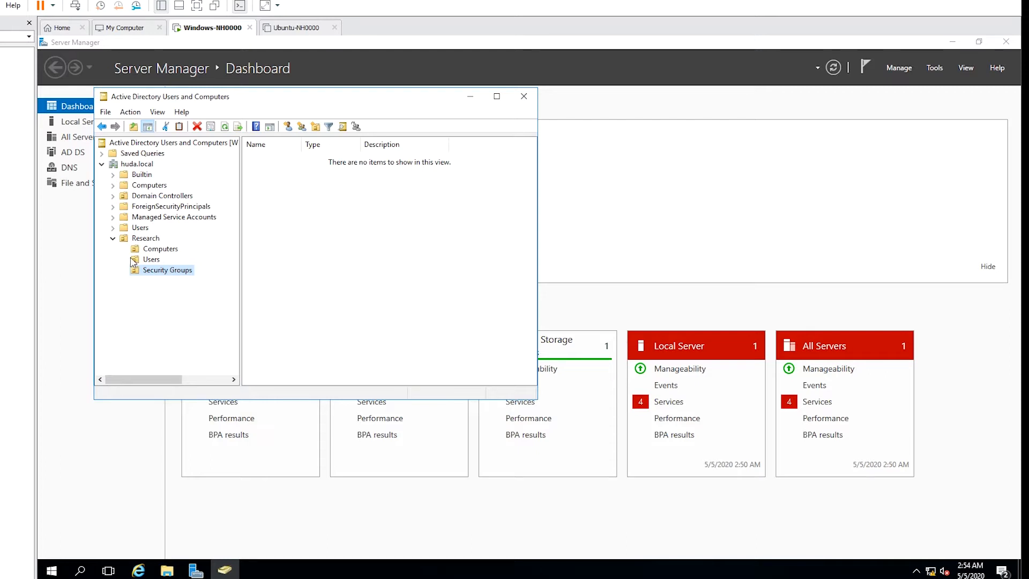
pyautogui.click(152, 261)
# Start a new user in Research/Users with first name S, last name Red, logon name sr.
pyautogui.rightClick(154, 263)
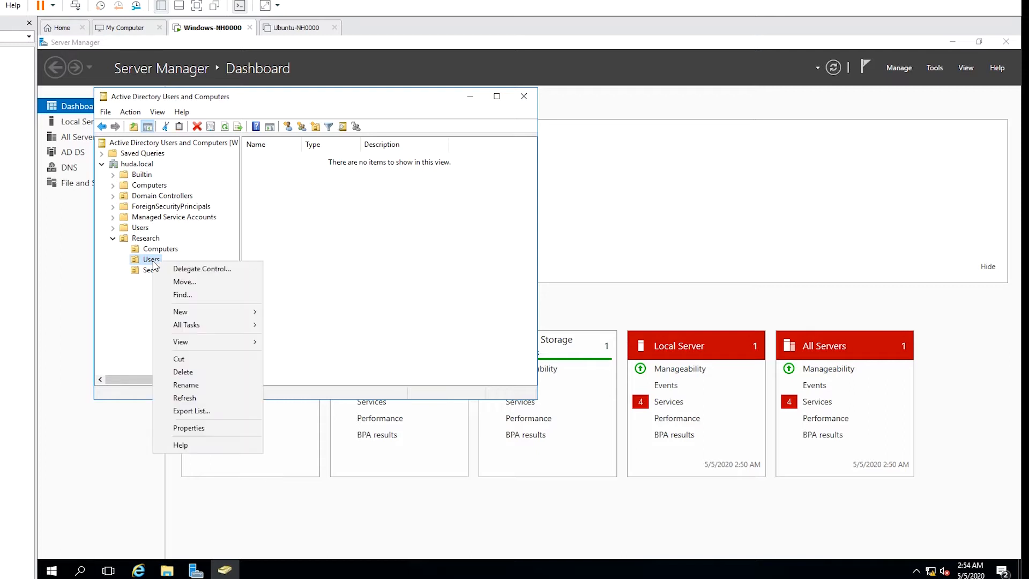
pyautogui.moveTo(231, 312)
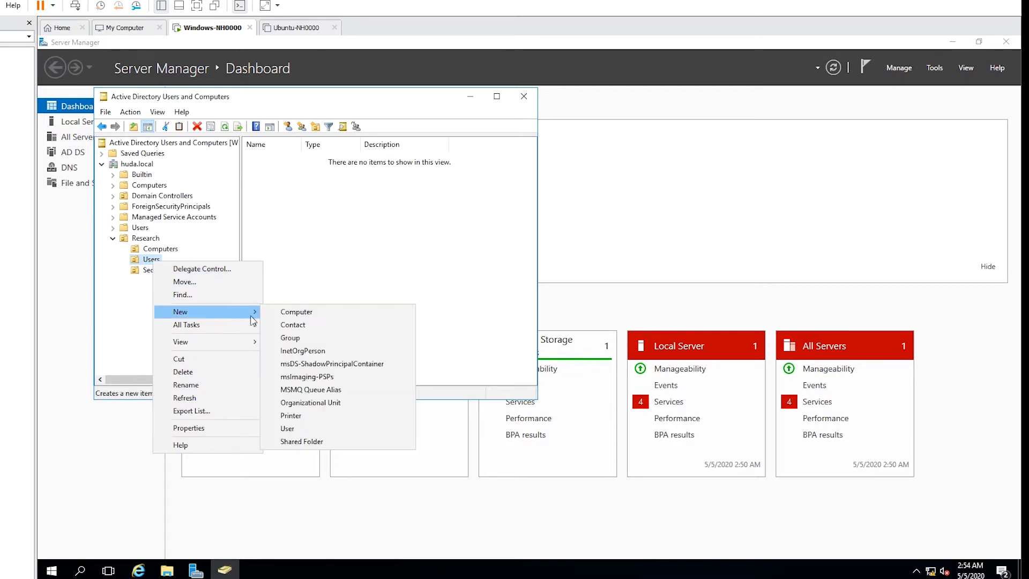
pyautogui.click(314, 429)
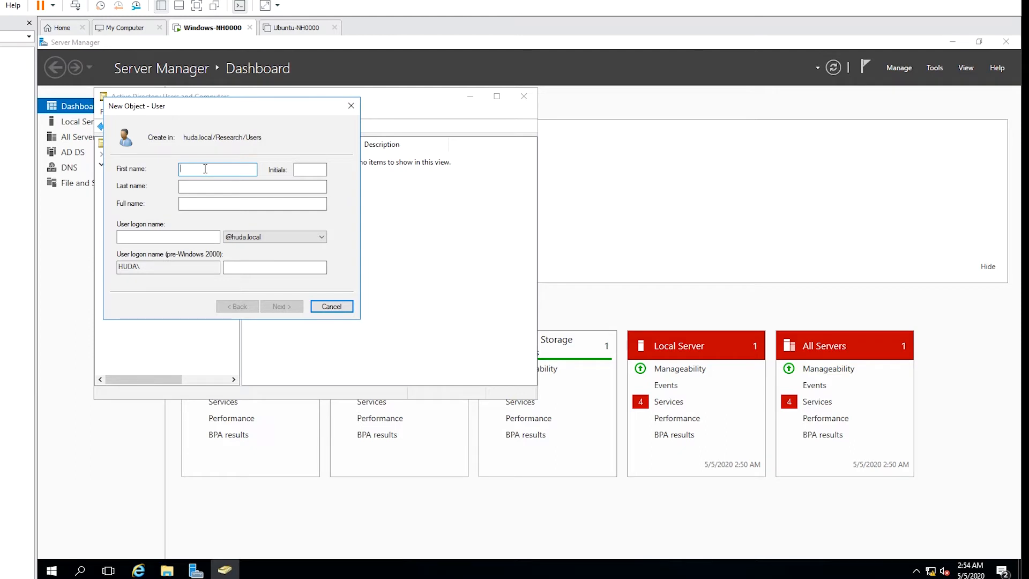
pyautogui.press('Tab')
pyautogui.click(252, 186)
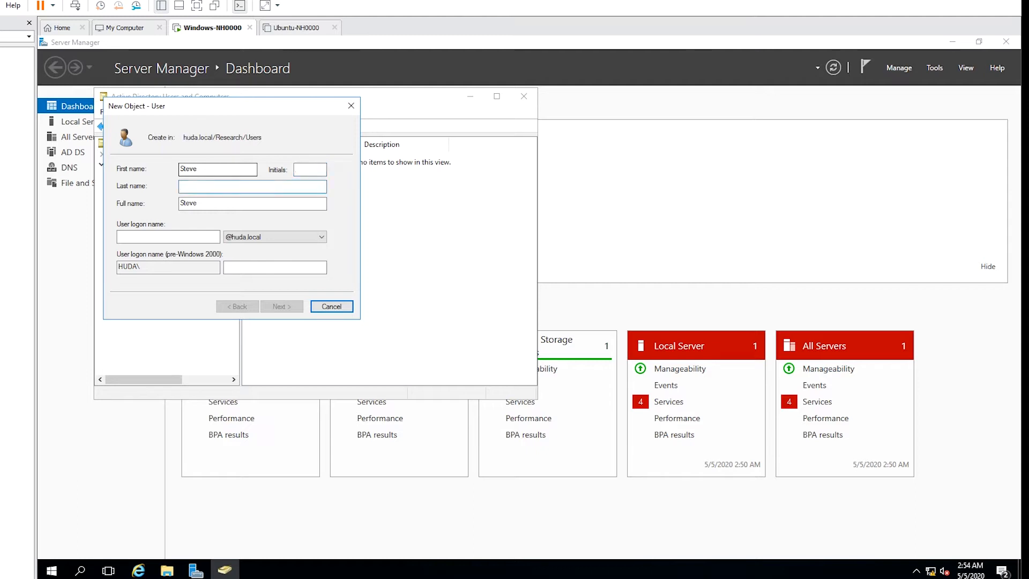
pyautogui.press('Tab')
pyautogui.press('Tab')
pyautogui.write('sr')
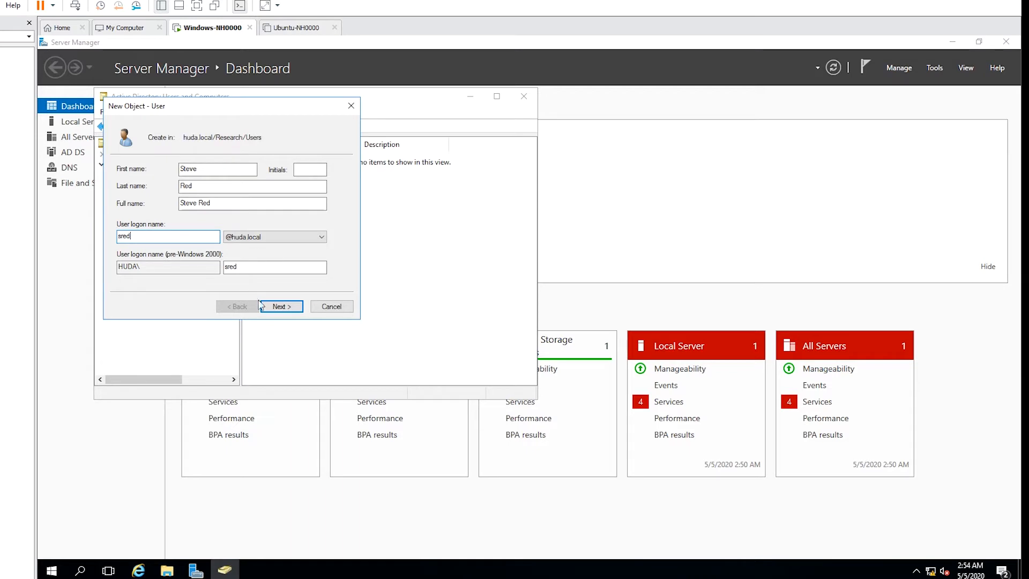
pyautogui.click(281, 307)
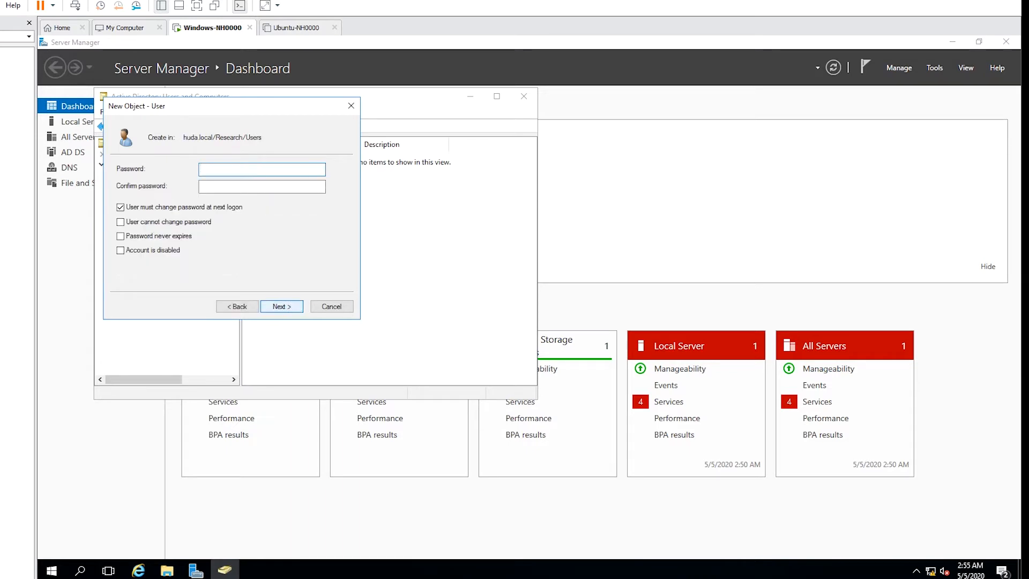
# Give the user a password set to never expire and finish creating the account.
pyautogui.write('Password')
pyautogui.press('Tab')
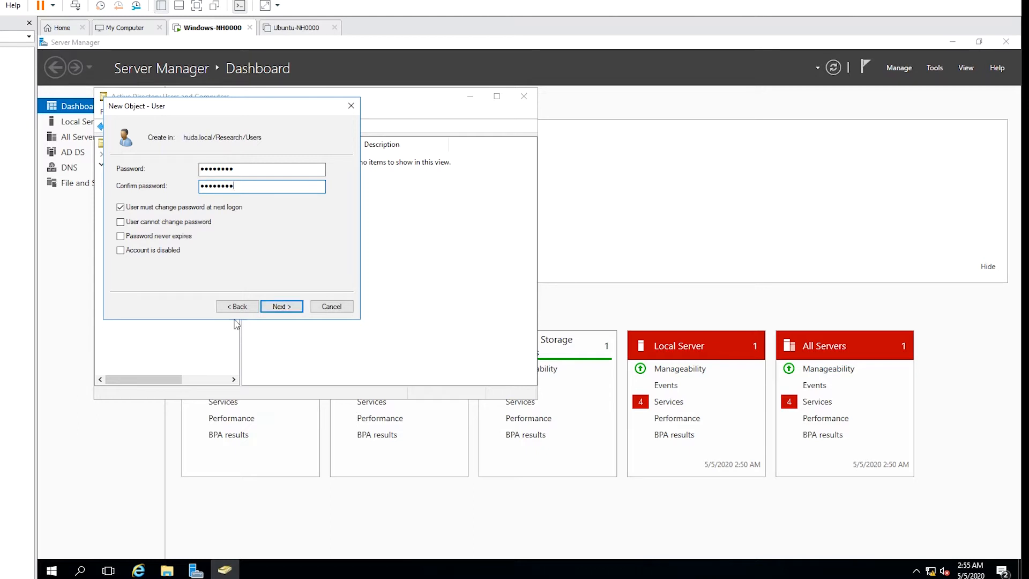
pyautogui.click(163, 238)
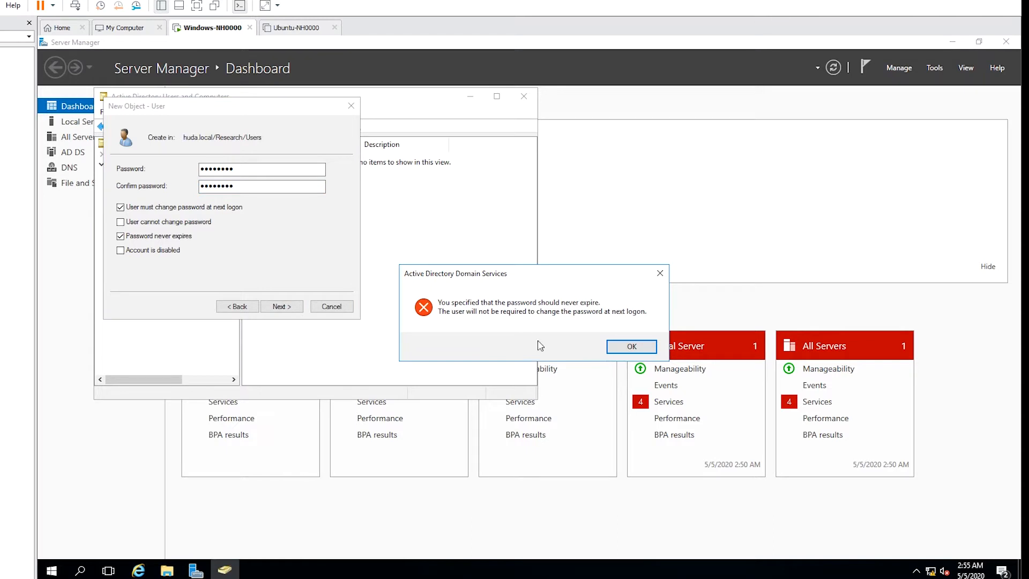
pyautogui.click(632, 347)
pyautogui.click(281, 307)
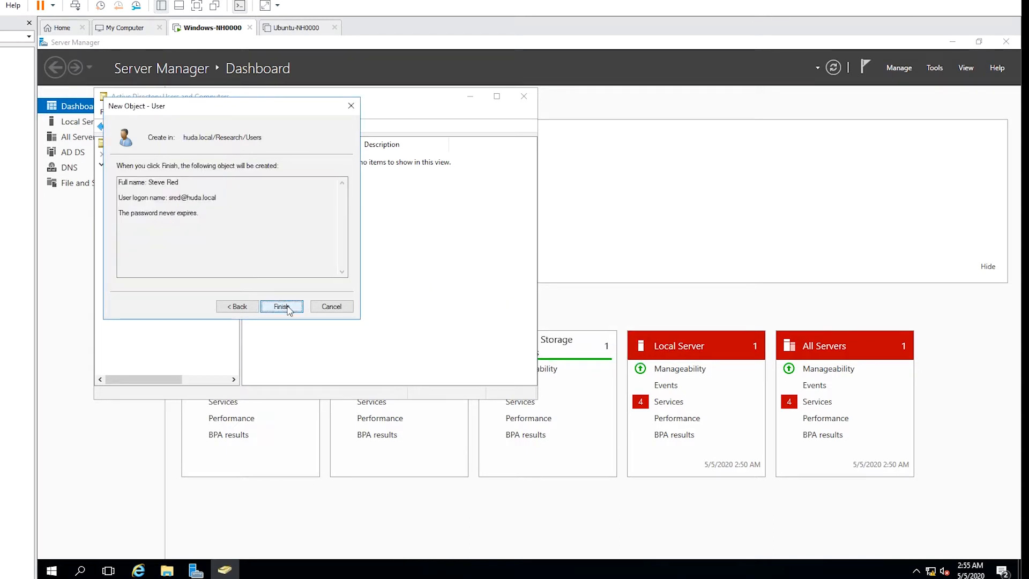
pyautogui.click(288, 310)
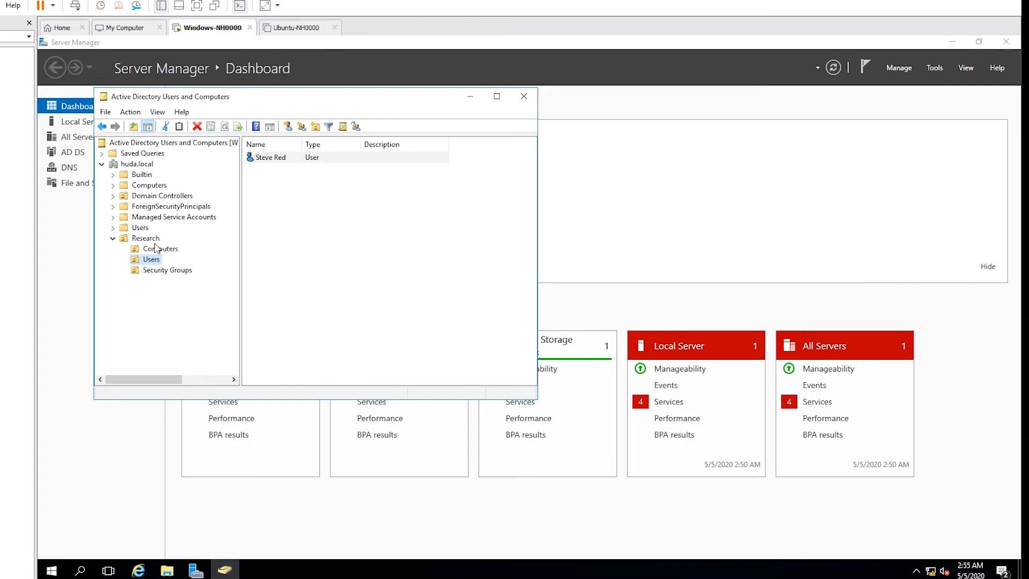
# Deny the new user logon for all of Sunday and Saturday in Logon Hours, and save.
pyautogui.rightClick(284, 161)
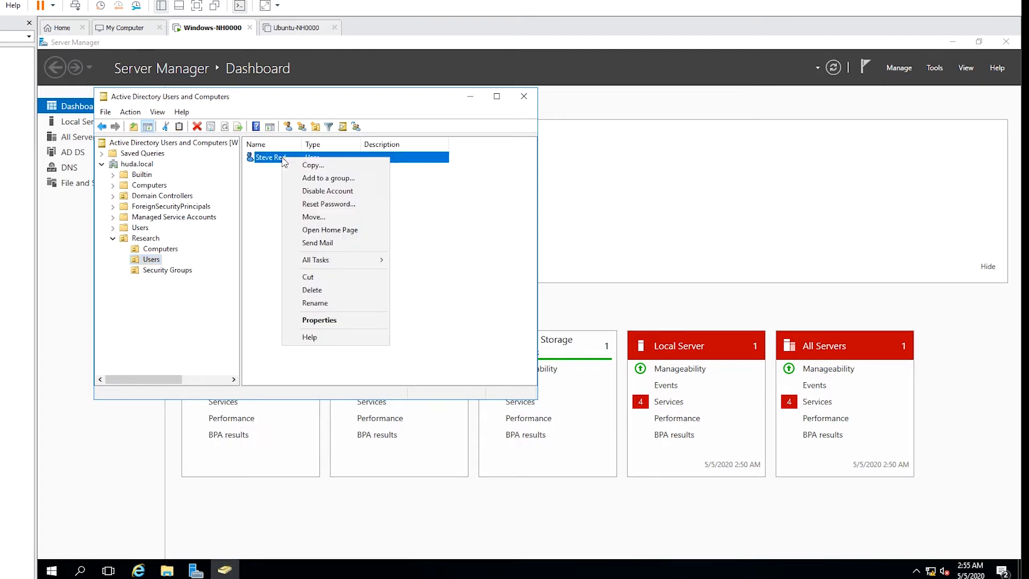
pyautogui.click(336, 321)
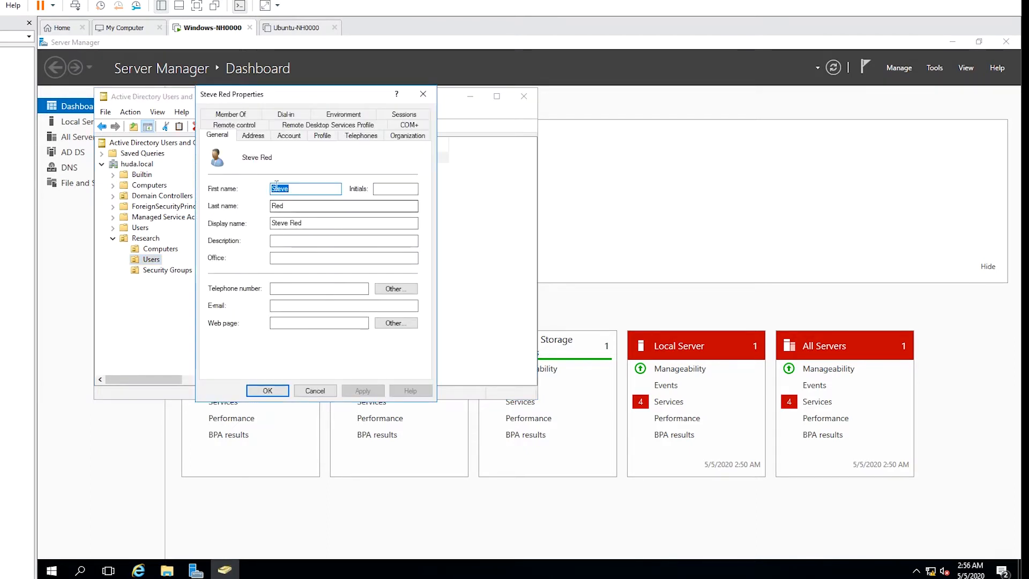
pyautogui.click(292, 137)
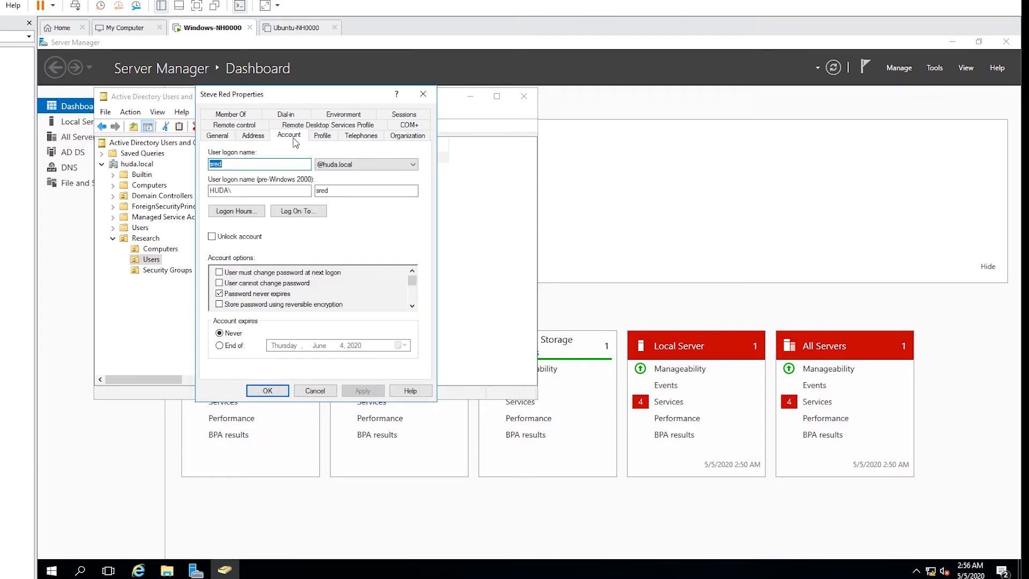
pyautogui.click(243, 212)
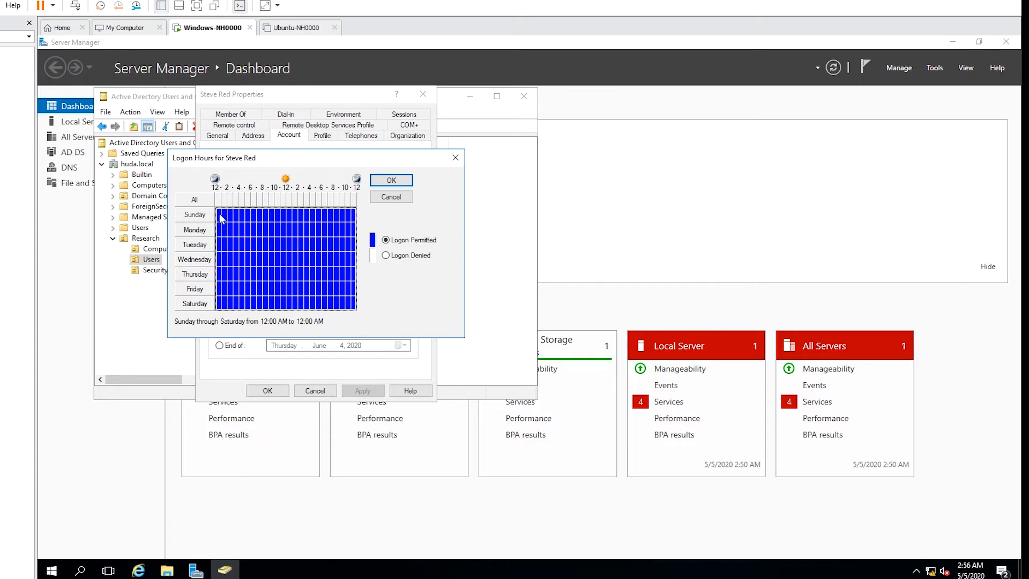
pyautogui.moveTo(220, 216); pyautogui.dragTo(355, 220)
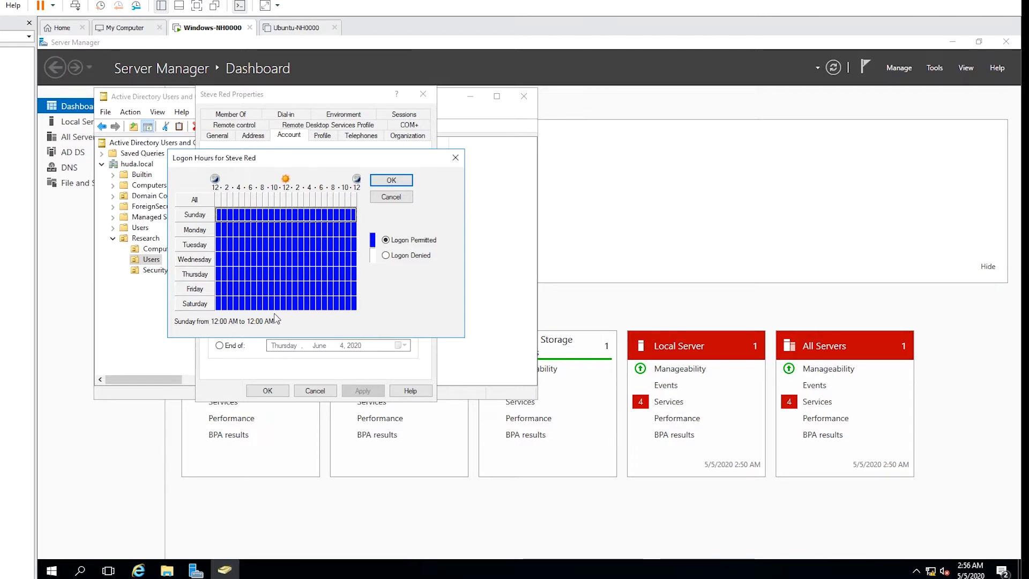
pyautogui.click(386, 256)
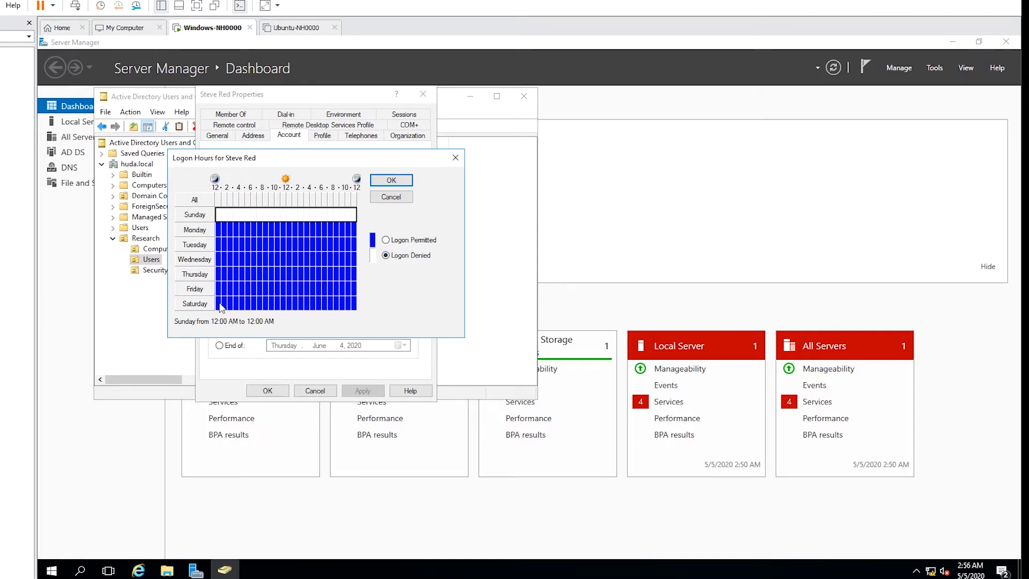
pyautogui.moveTo(217, 305); pyautogui.dragTo(354, 310)
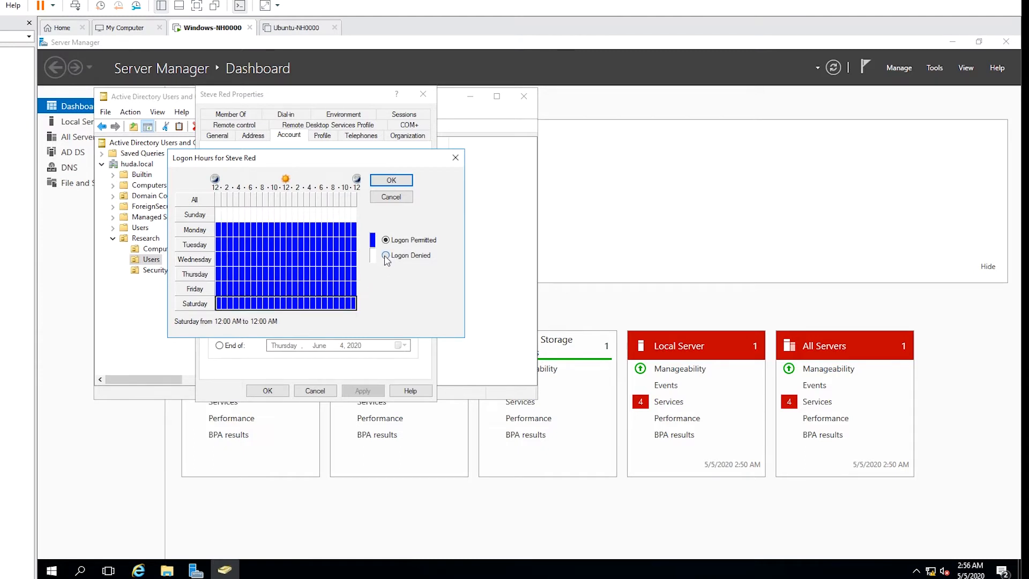
pyautogui.click(386, 256)
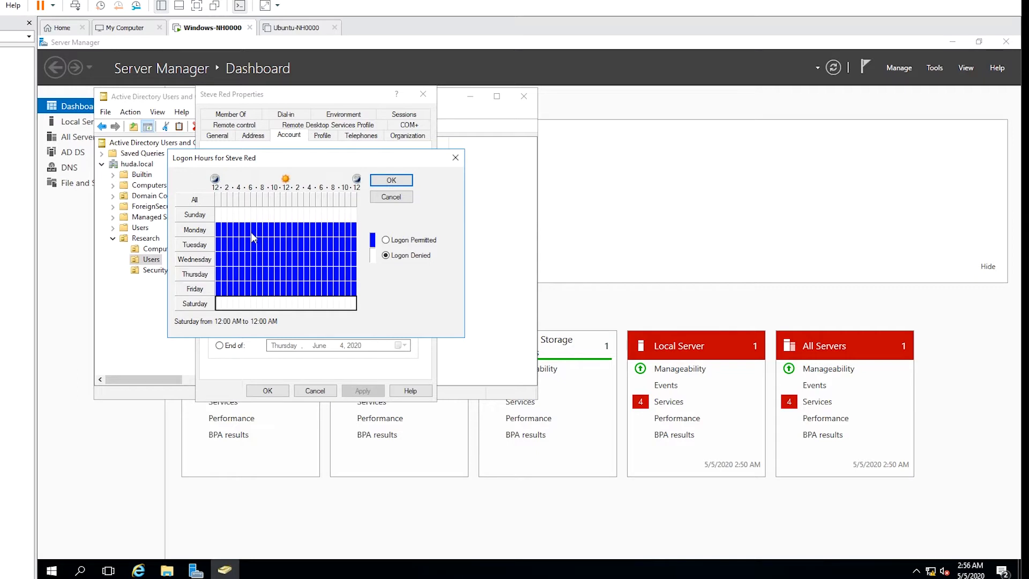
pyautogui.click(392, 196)
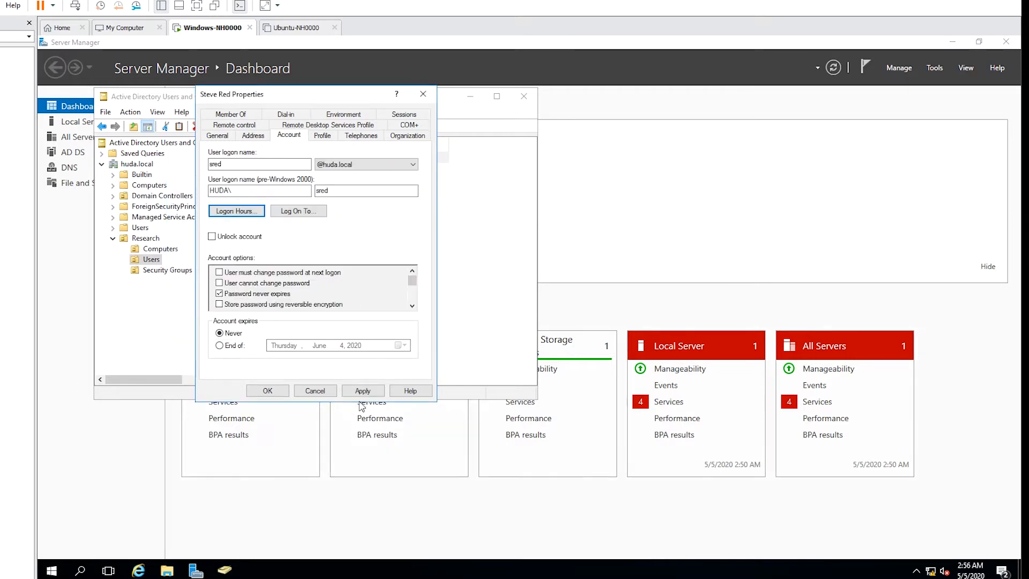
pyautogui.click(362, 391)
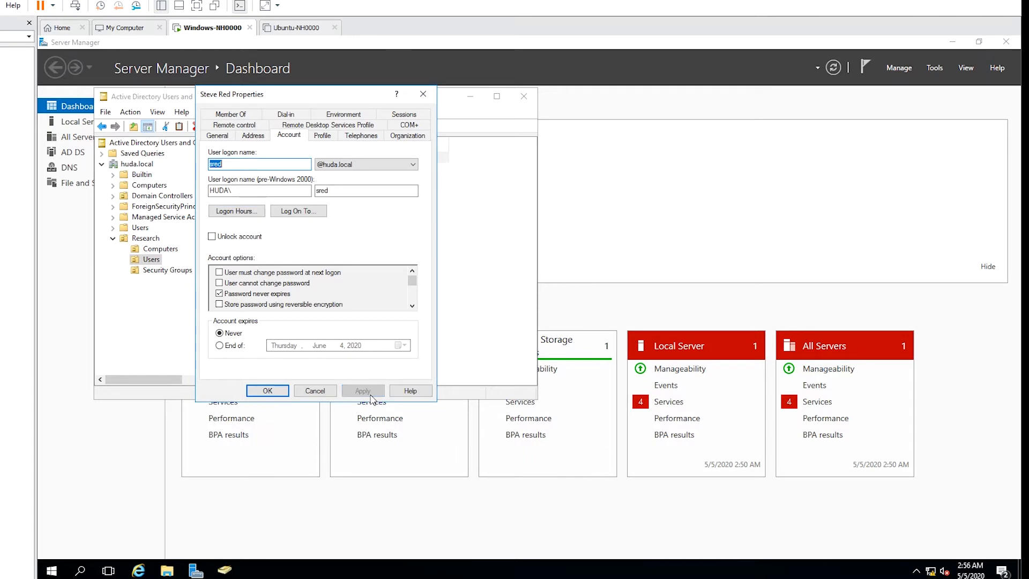
pyautogui.click(268, 391)
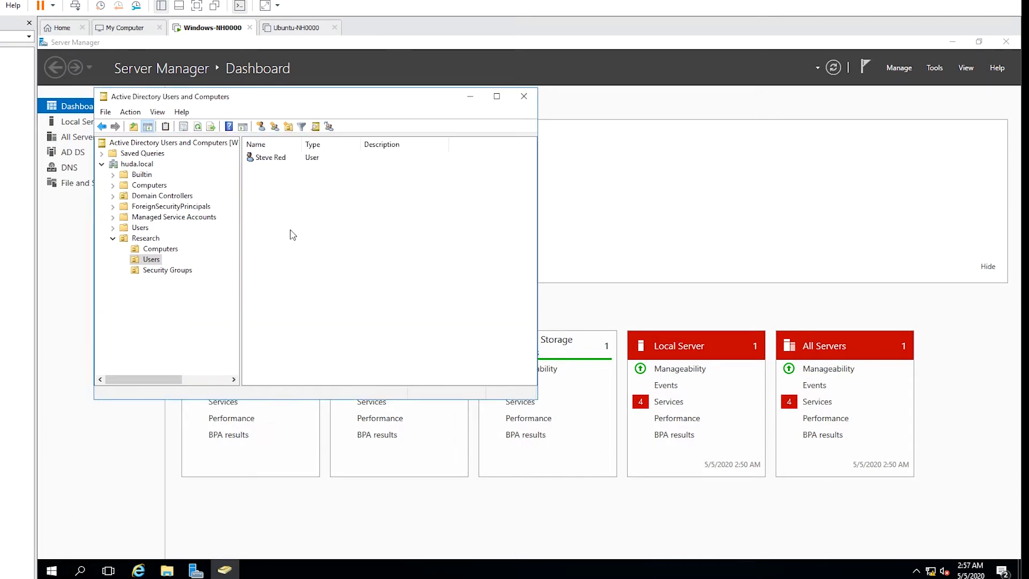
pyautogui.click(268, 162)
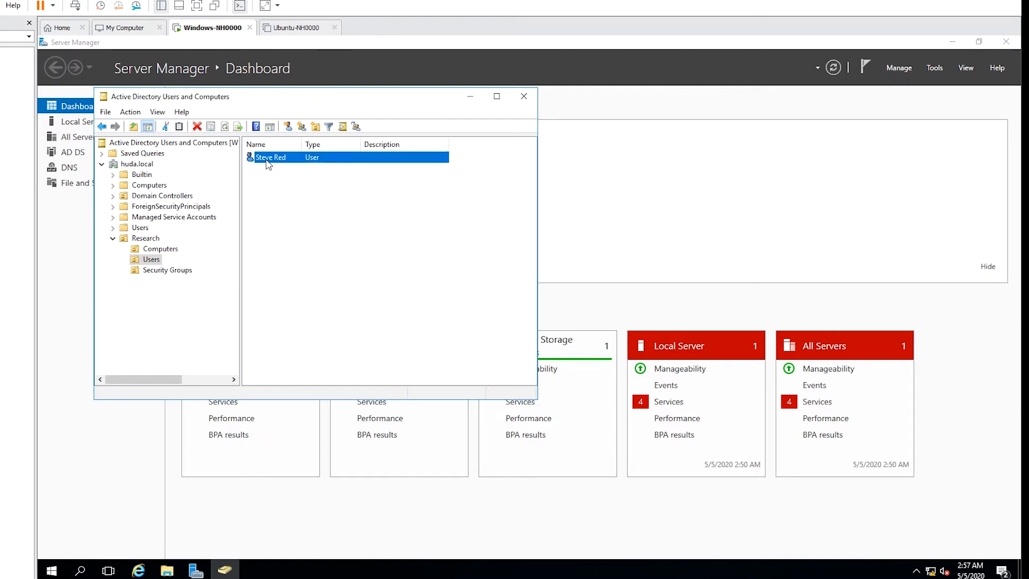
# Reset the user's password, entering and confirming the new password.
pyautogui.rightClick(268, 164)
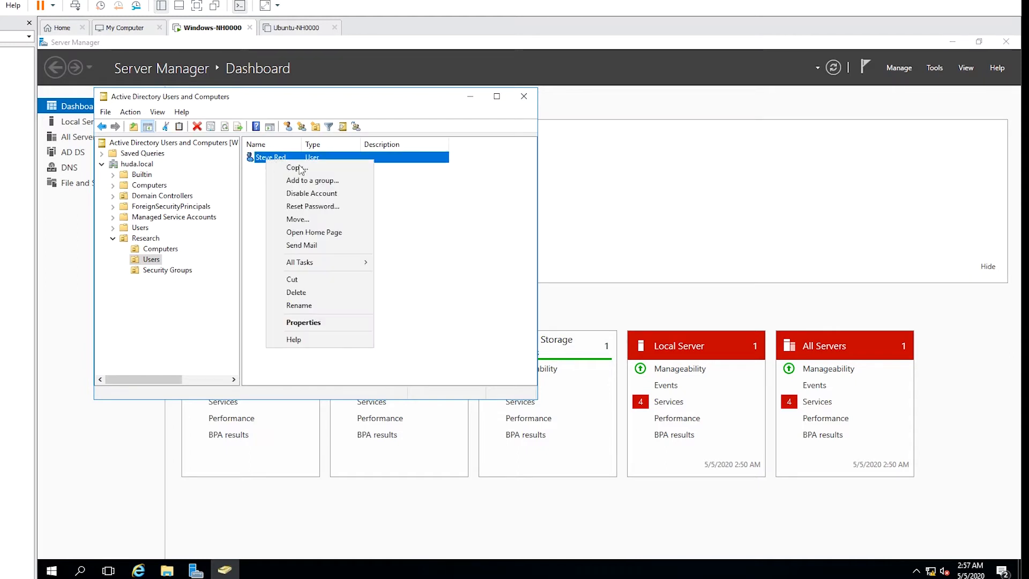
pyautogui.click(326, 211)
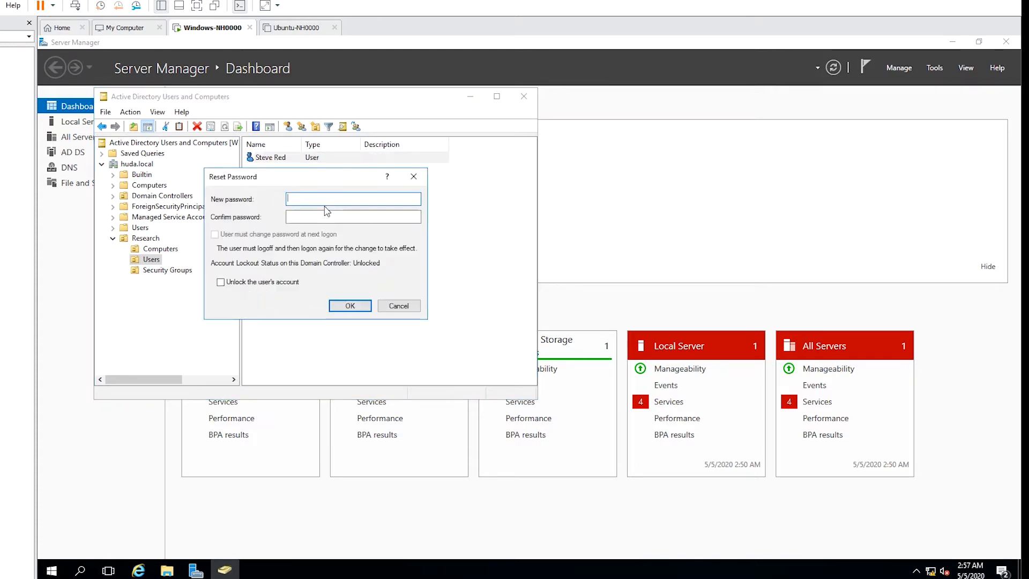
pyautogui.write('Pa••••••')
pyautogui.press('Tab')
pyautogui.write('P')
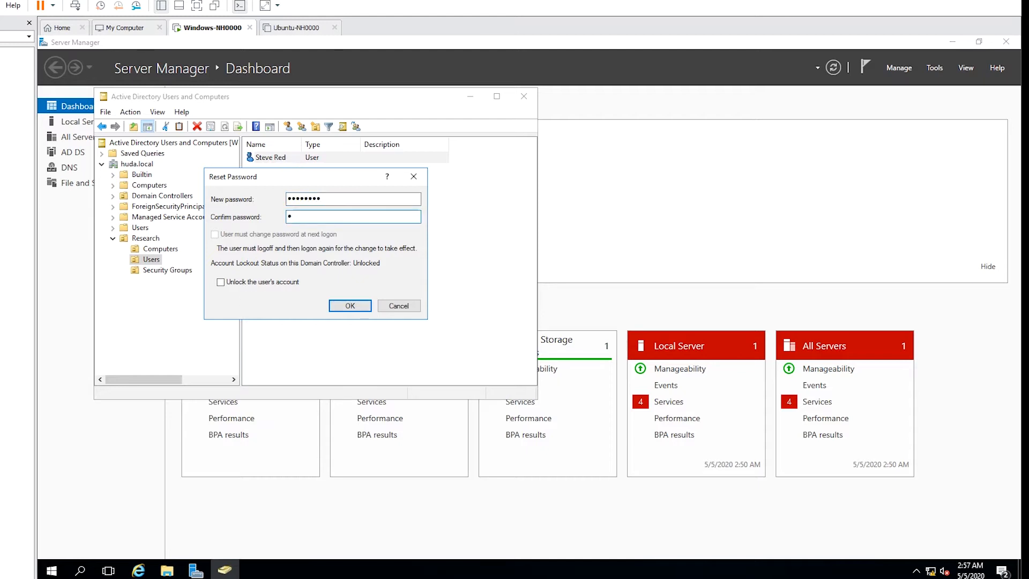
pyautogui.write('•••••••')
pyautogui.click(351, 305)
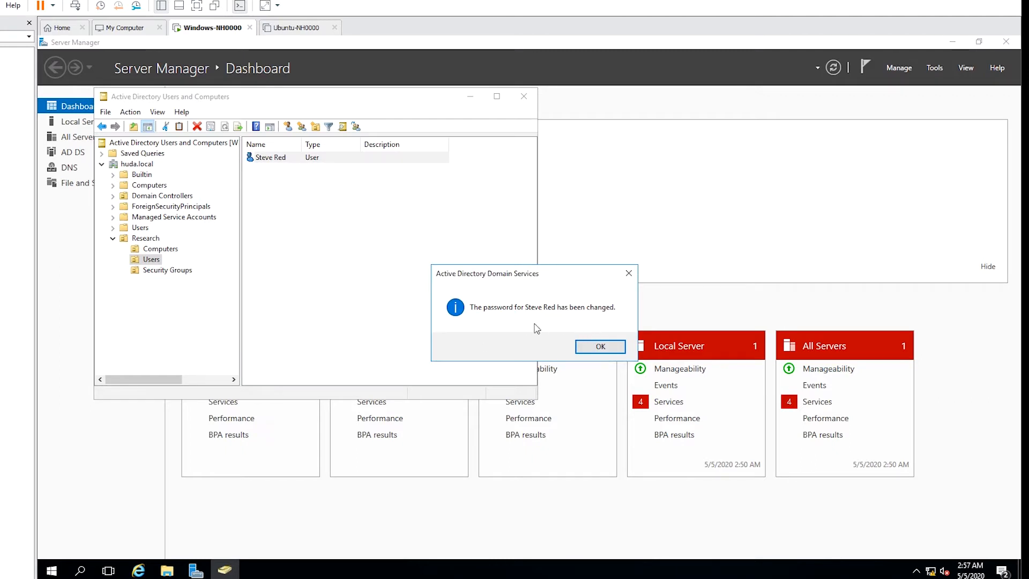
pyautogui.click(600, 346)
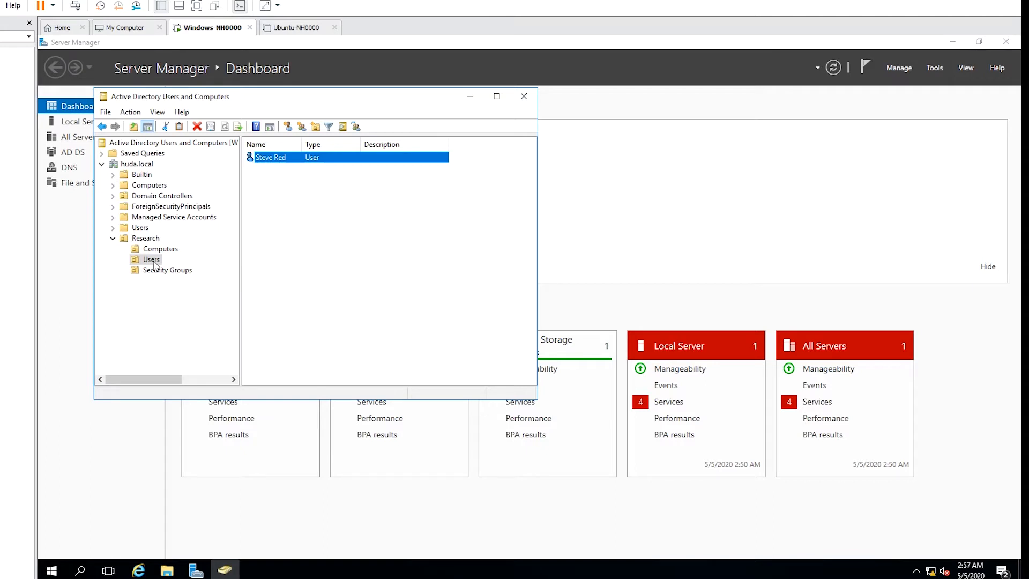
# Start a new user Harry Potter with logon name hpotter in Research/Users.
pyautogui.rightClick(153, 261)
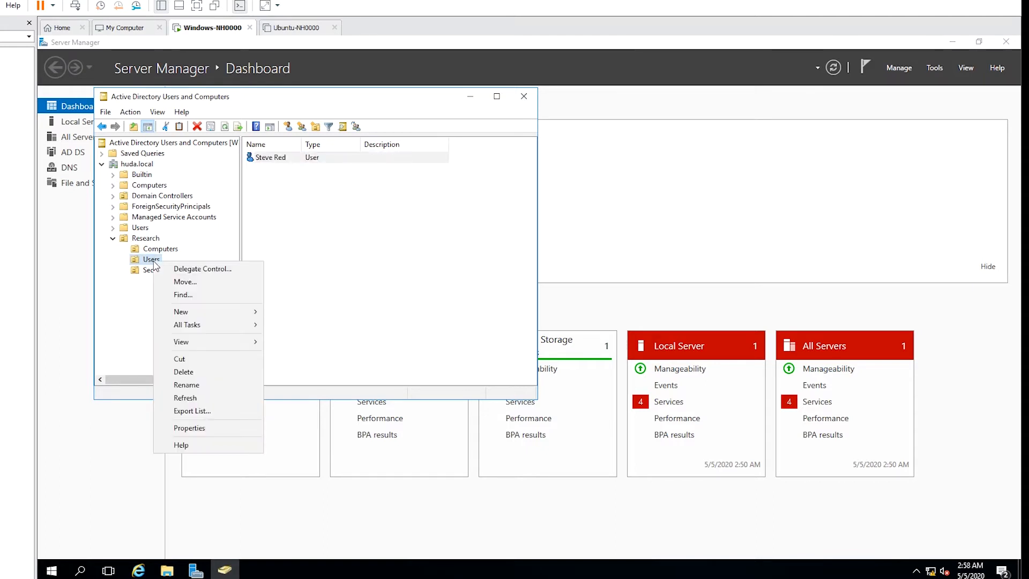
pyautogui.moveTo(234, 311)
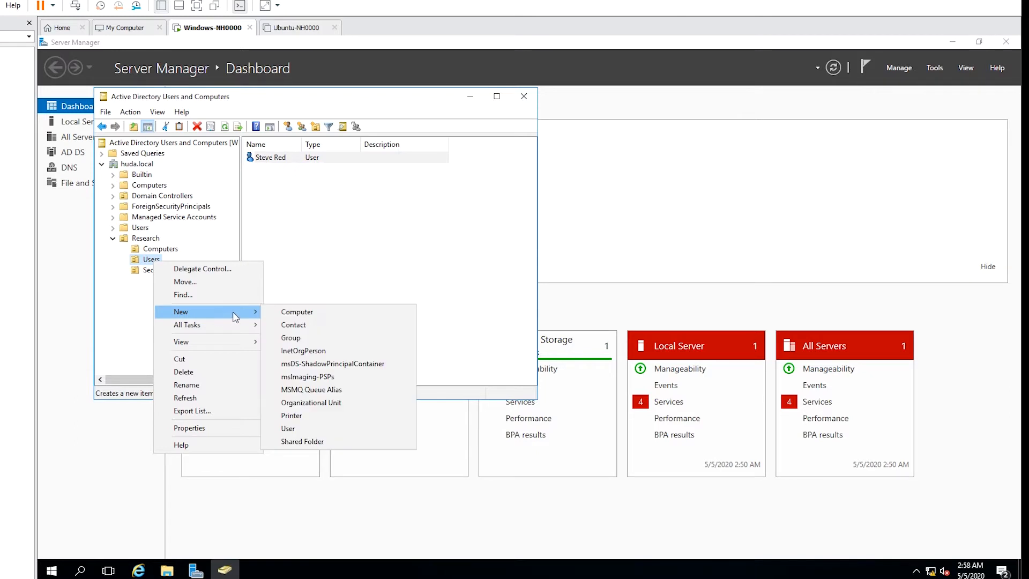
pyautogui.click(301, 428)
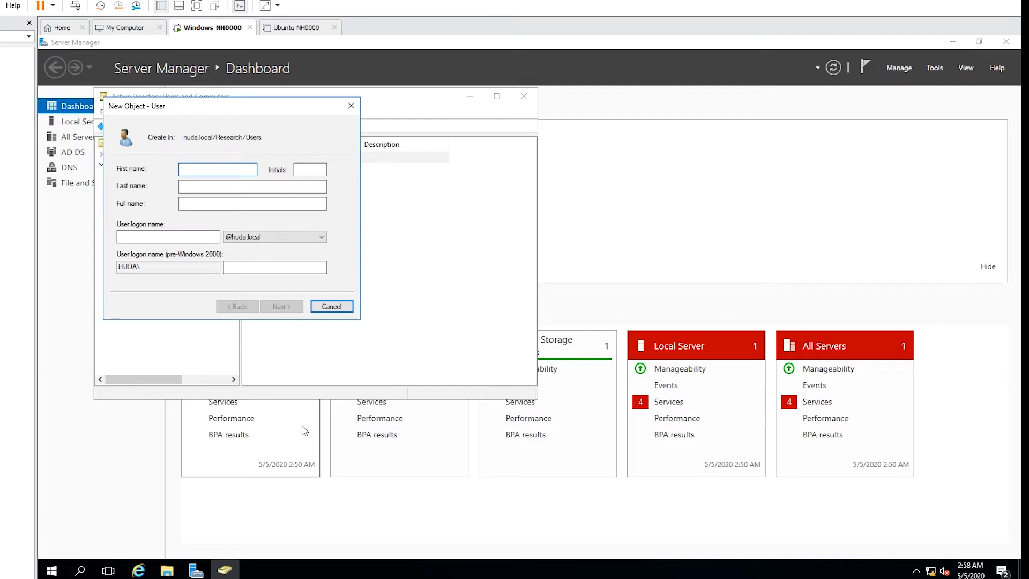
pyautogui.write('Harry')
pyautogui.press('Tab')
pyautogui.write('P')
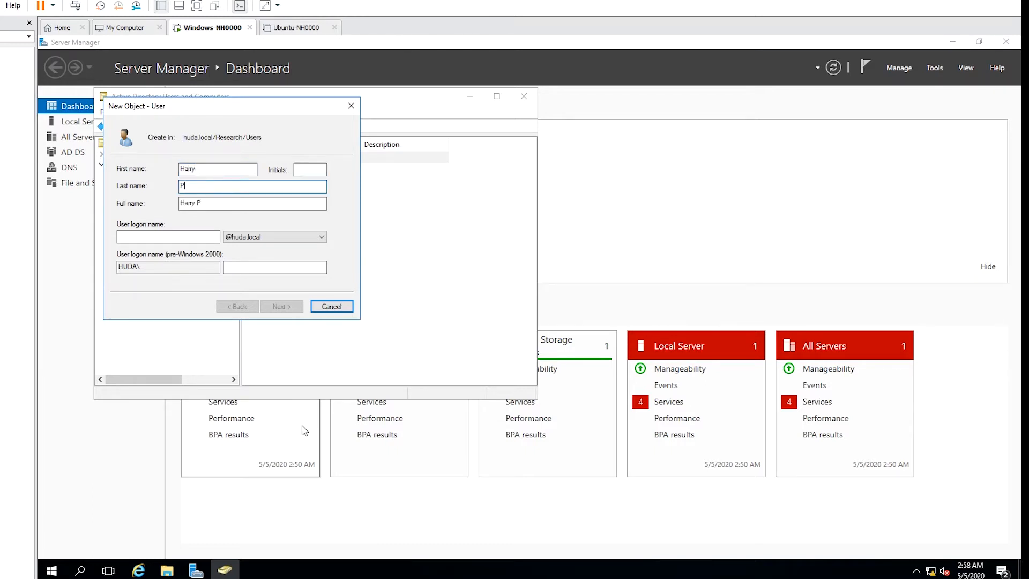
pyautogui.write('otter')
pyautogui.press('Tab')
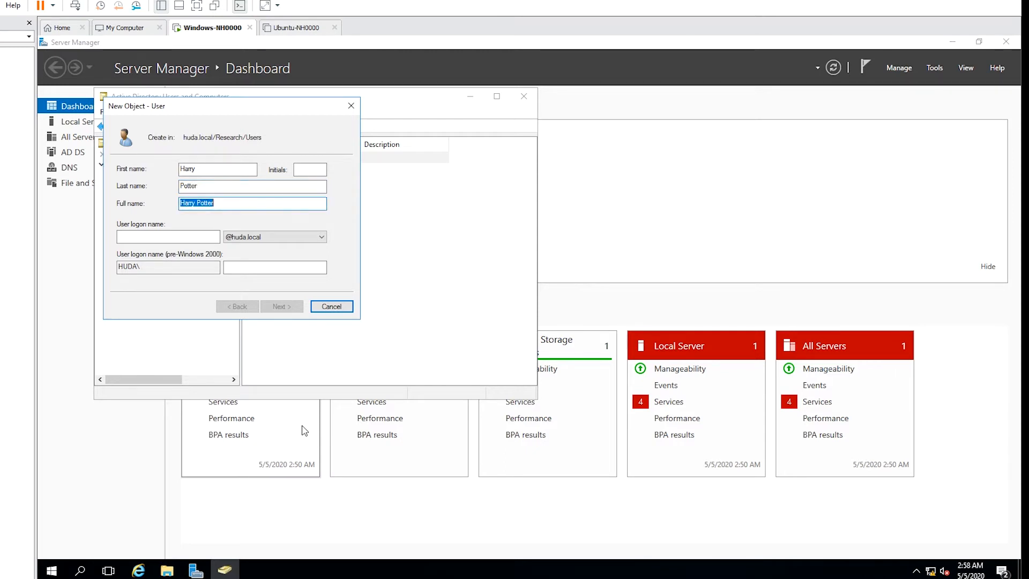
pyautogui.press('Tab')
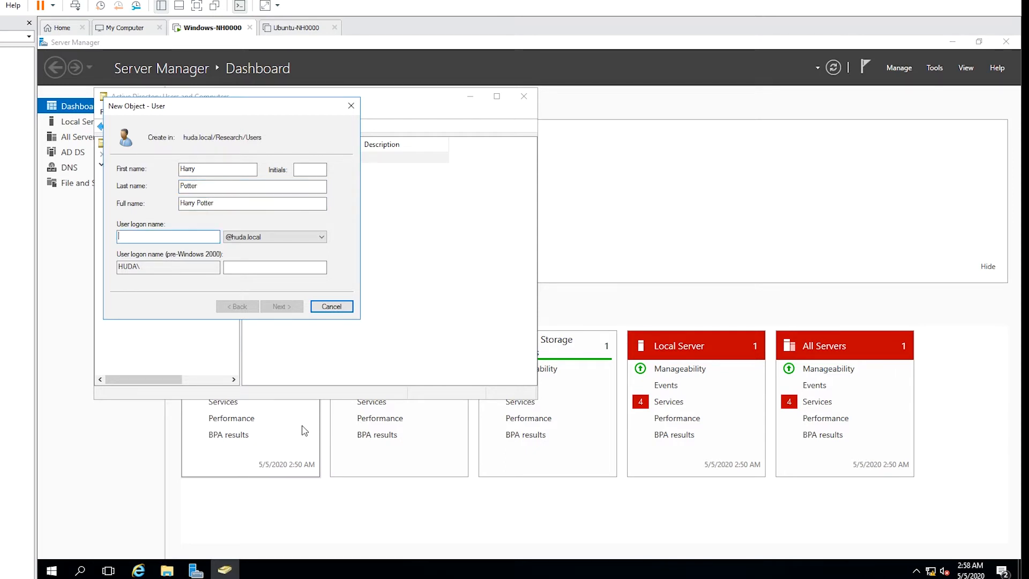
pyautogui.write('hp')
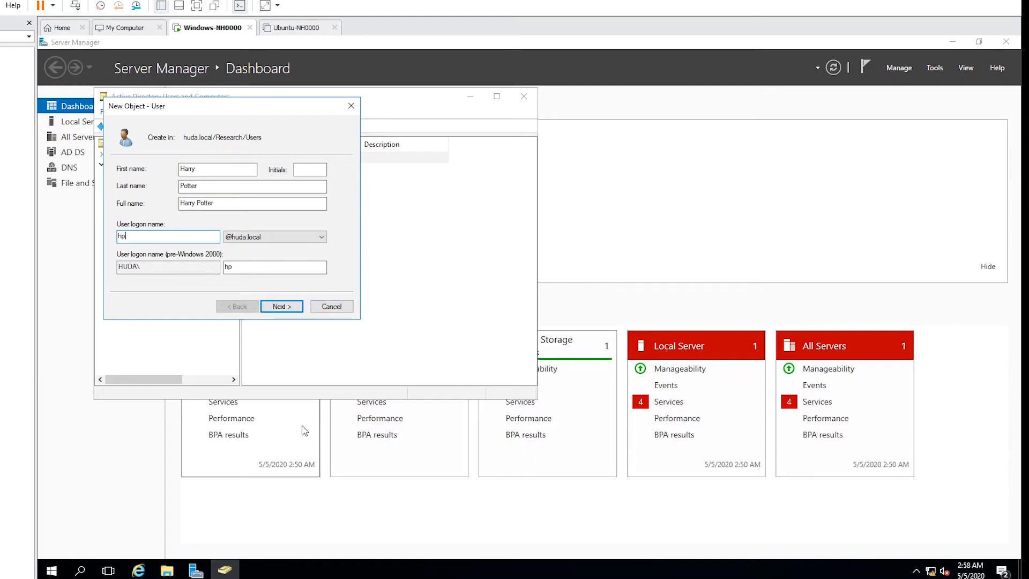
pyautogui.write('otter')
pyautogui.click(280, 306)
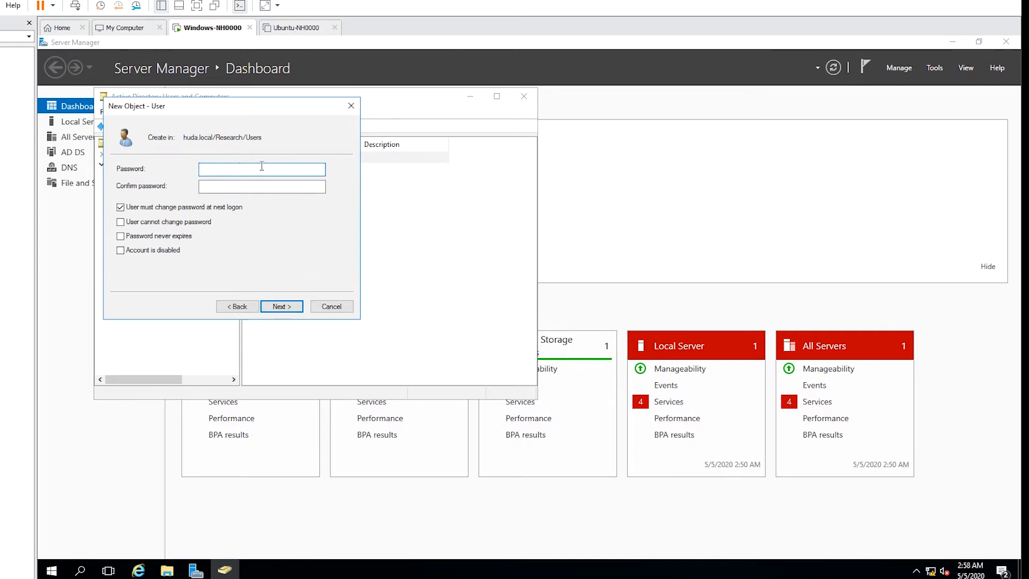
# Set and confirm Harry Potter's password, make it never expire, and finish the account.
pyautogui.write('Pa$$w0rd')
pyautogui.press('Tab')
pyautogui.write('Pa')
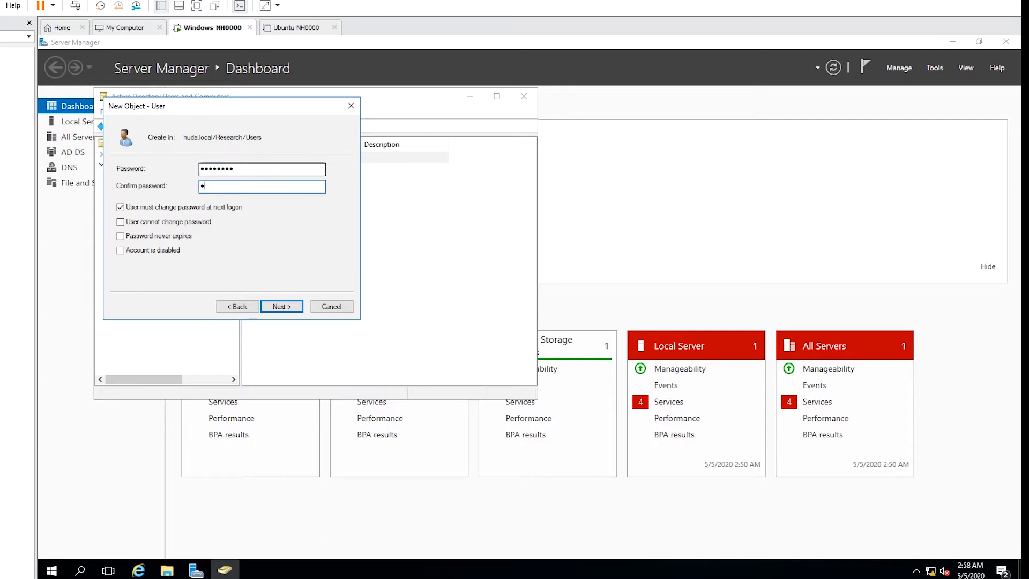
pyautogui.write('$$w0rd')
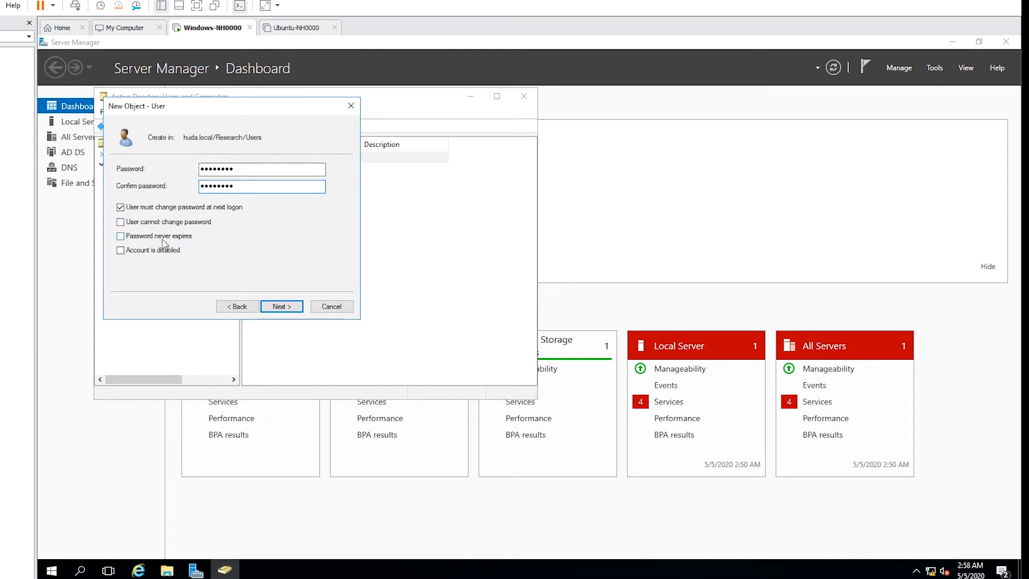
pyautogui.click(182, 239)
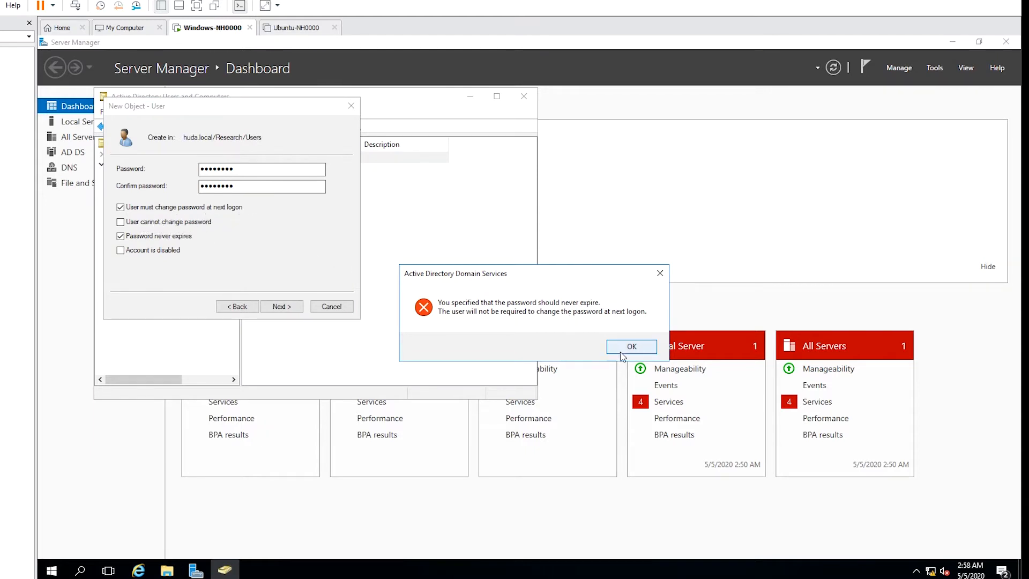
pyautogui.click(642, 344)
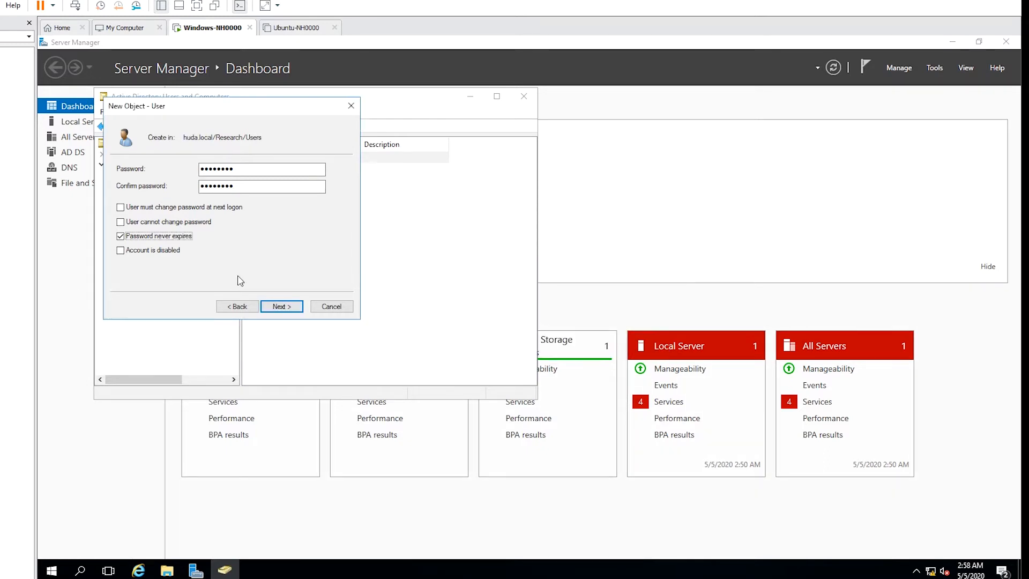
pyautogui.click(281, 309)
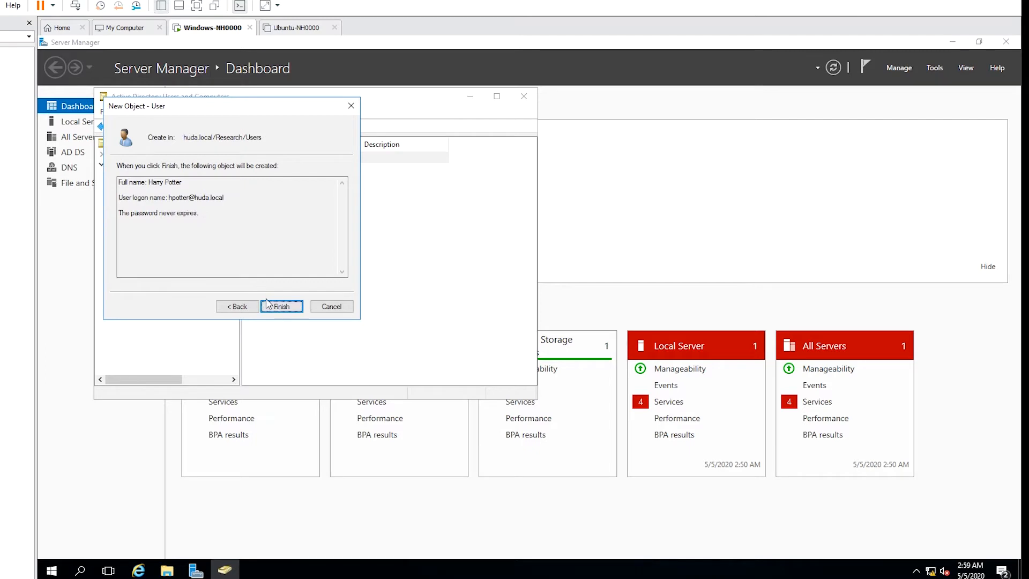
pyautogui.click(282, 309)
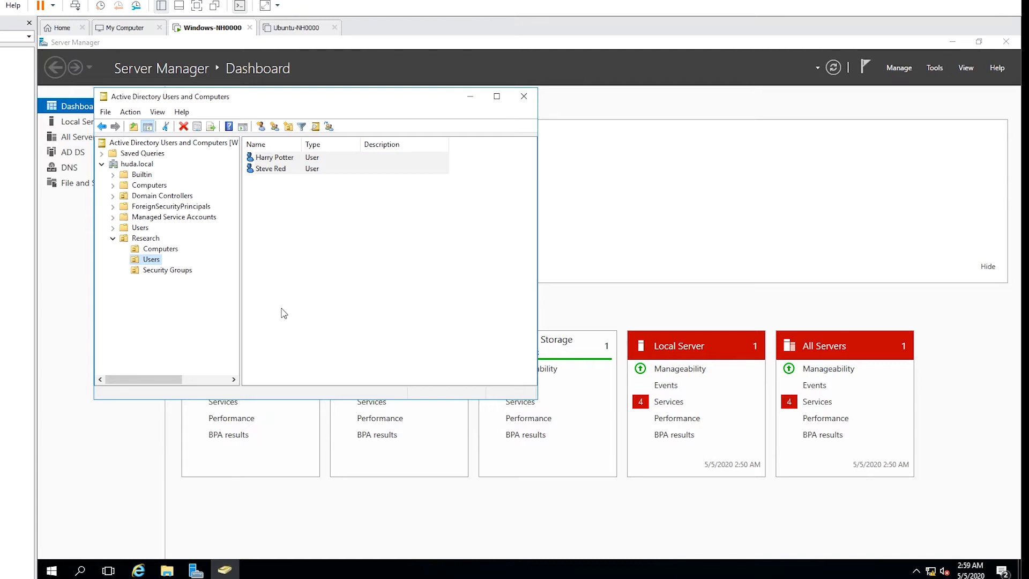
# Select both Research users, open their shared properties, and enter Office 'A2-'.
pyautogui.click(278, 220)
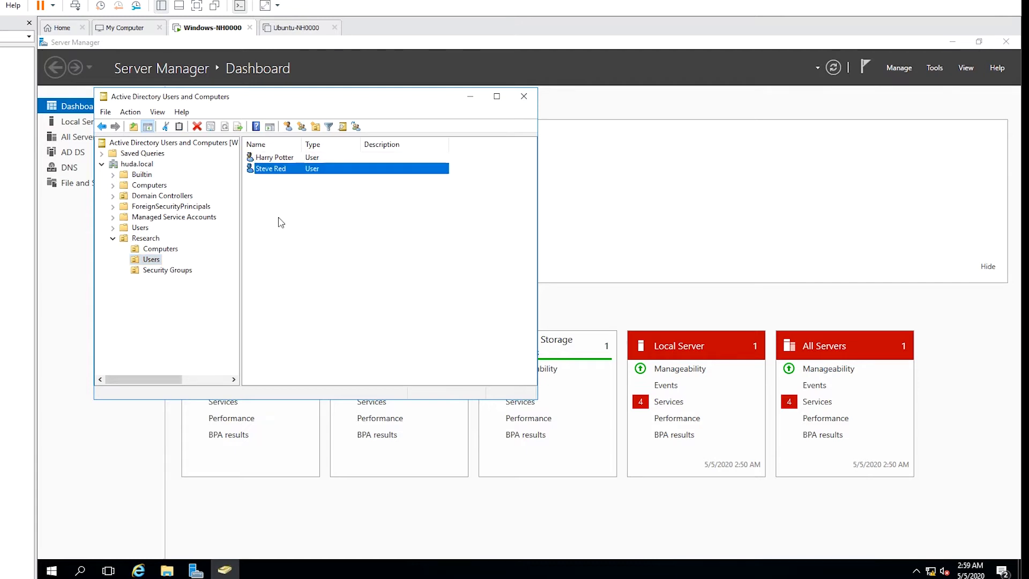
pyautogui.moveTo(288, 183); pyautogui.dragTo(269, 161)
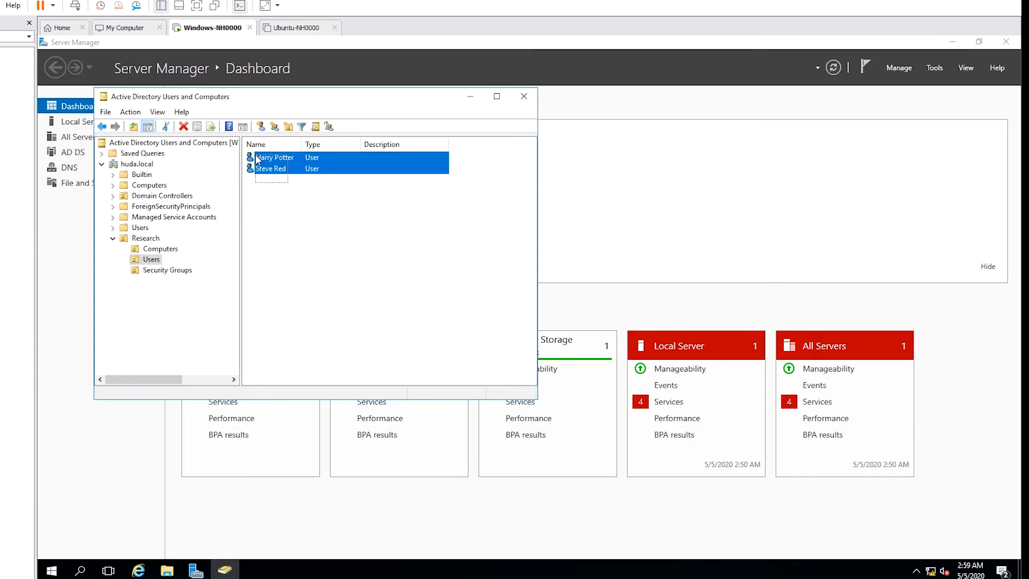
pyautogui.rightClick(270, 163)
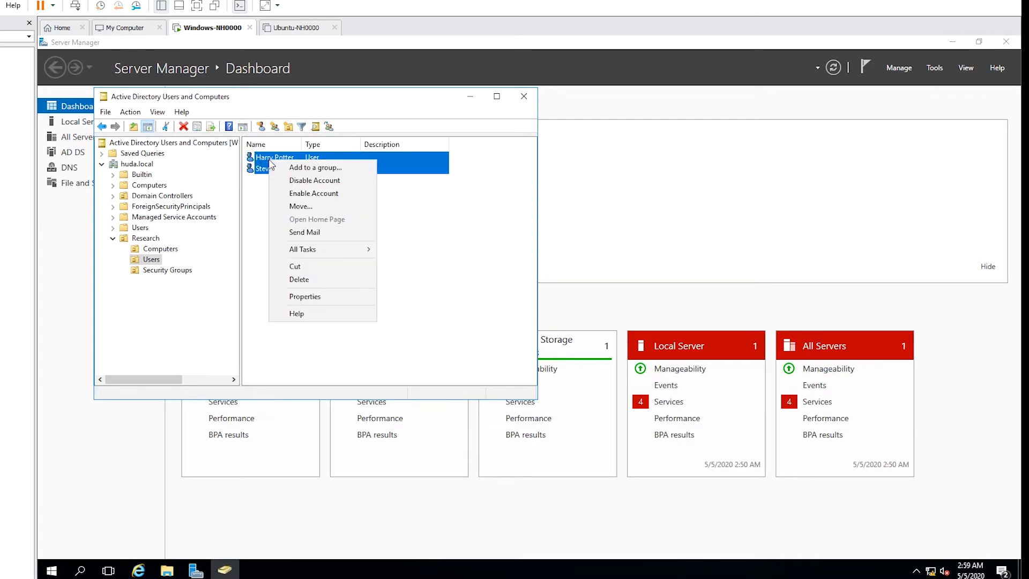
pyautogui.click(320, 297)
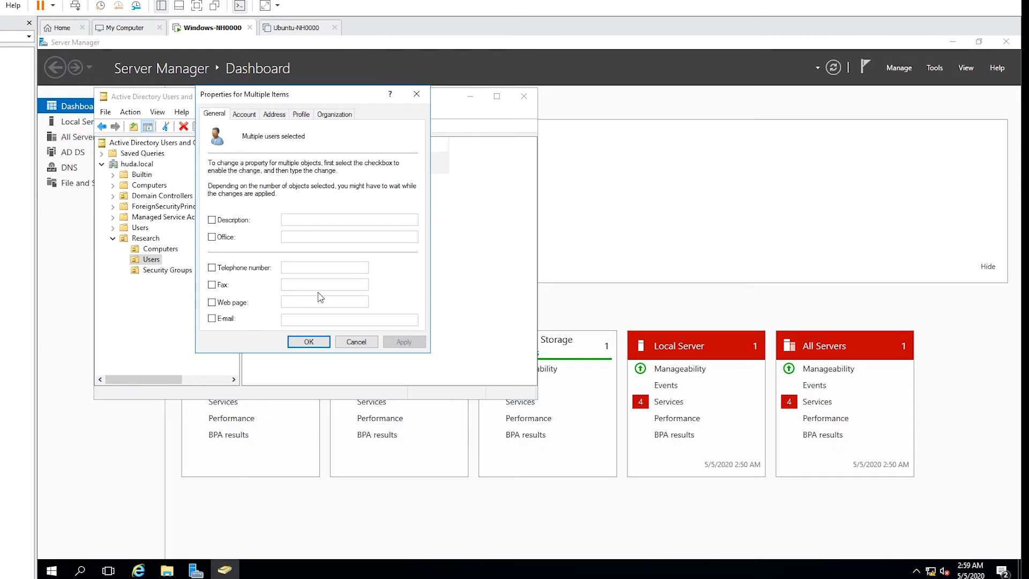
pyautogui.click(228, 240)
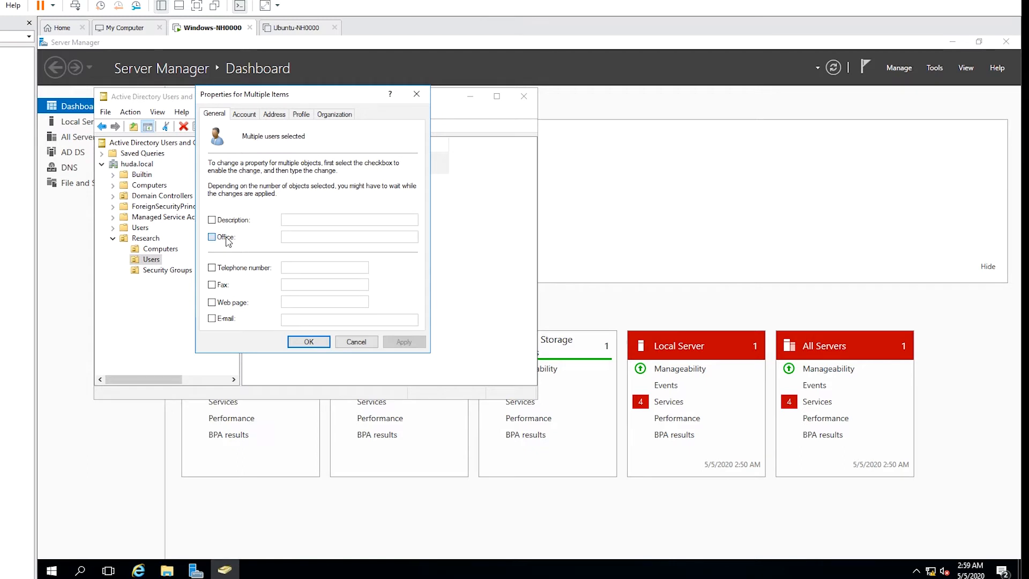
pyautogui.click(296, 236)
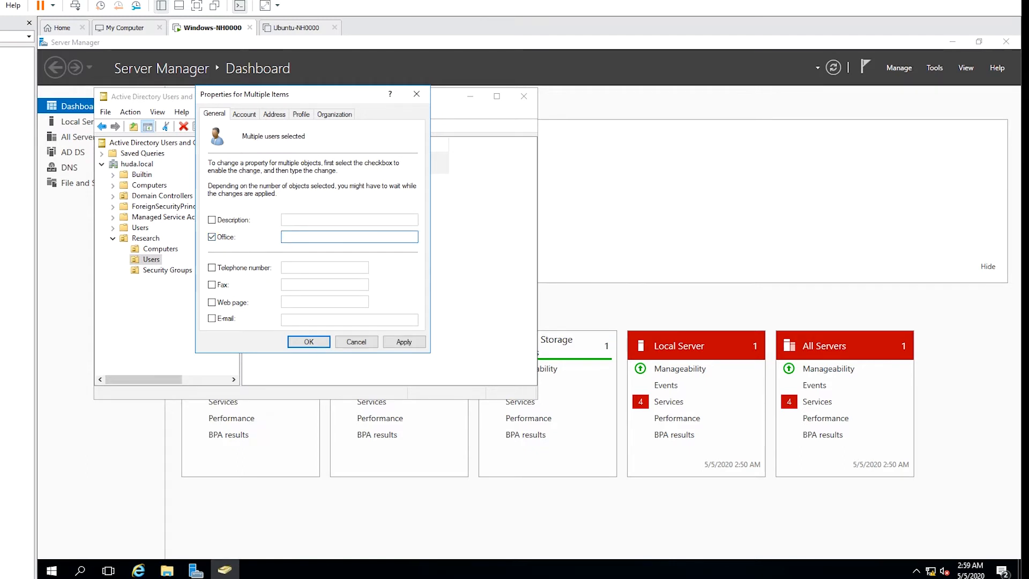
pyautogui.write('A2-30')
# Set Department to ICET and Company to CC for both users and apply.
pyautogui.click(338, 117)
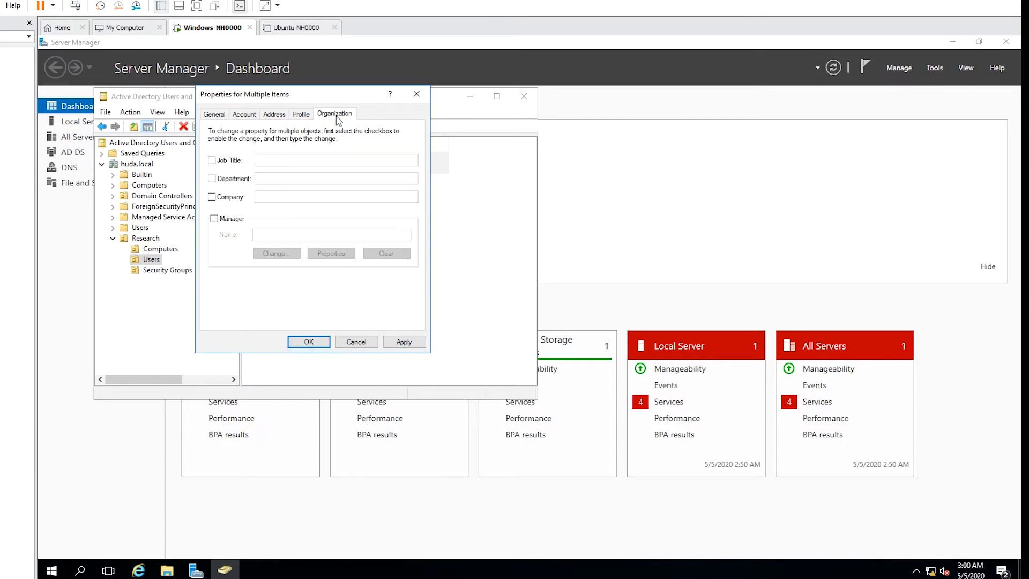
pyautogui.click(212, 181)
pyautogui.click(264, 177)
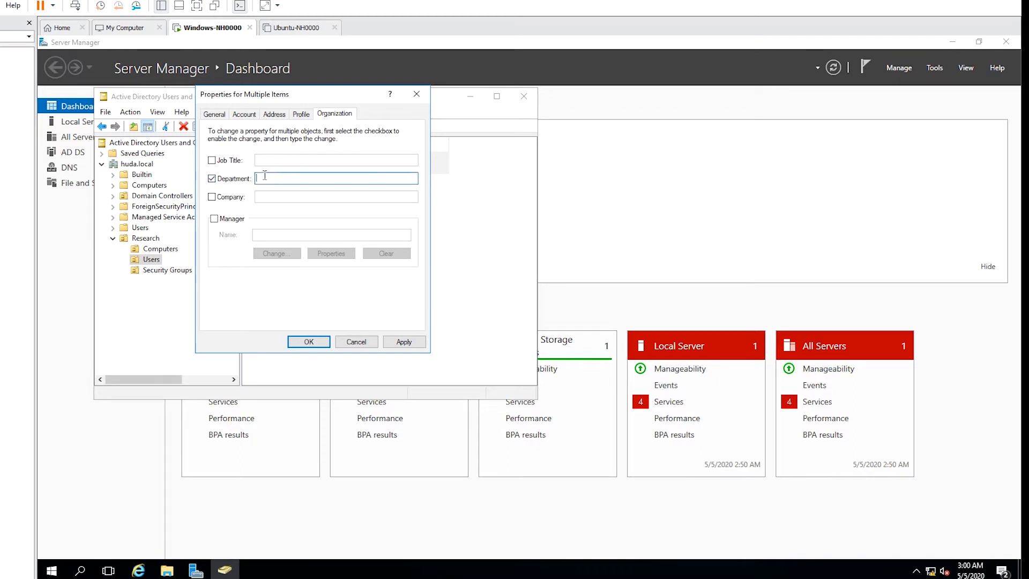
pyautogui.write('ICET')
pyautogui.click(228, 200)
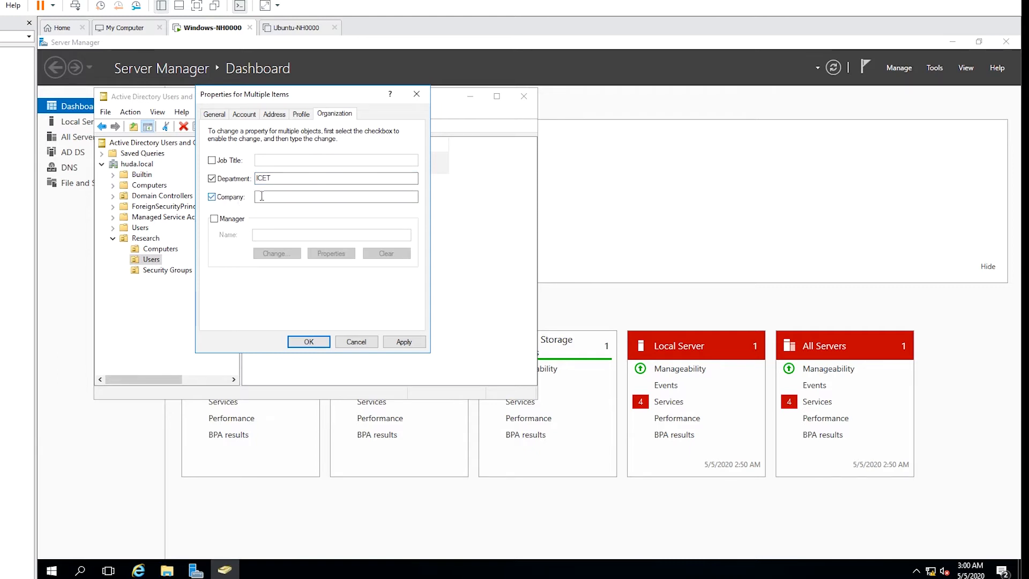
pyautogui.write('CC')
pyautogui.click(403, 342)
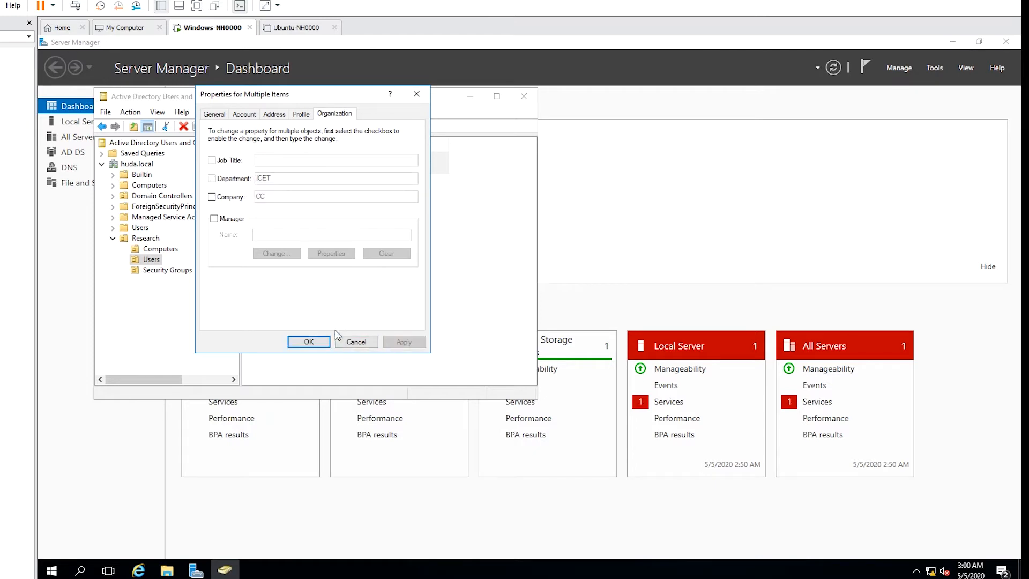
pyautogui.click(309, 341)
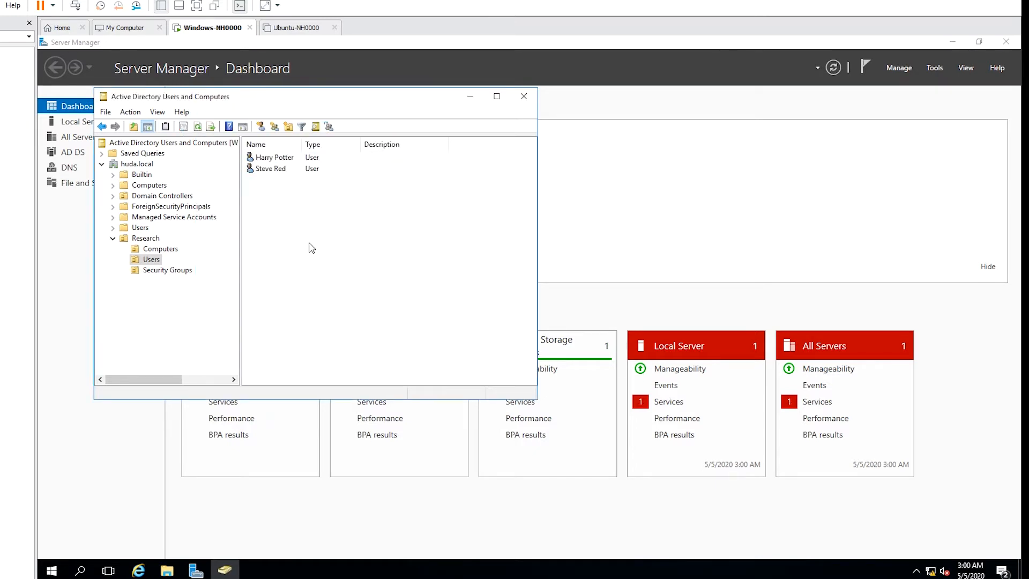
# Create a 'Management' group with Domain local scope in Research/Security Groups.
pyautogui.rightClick(176, 274)
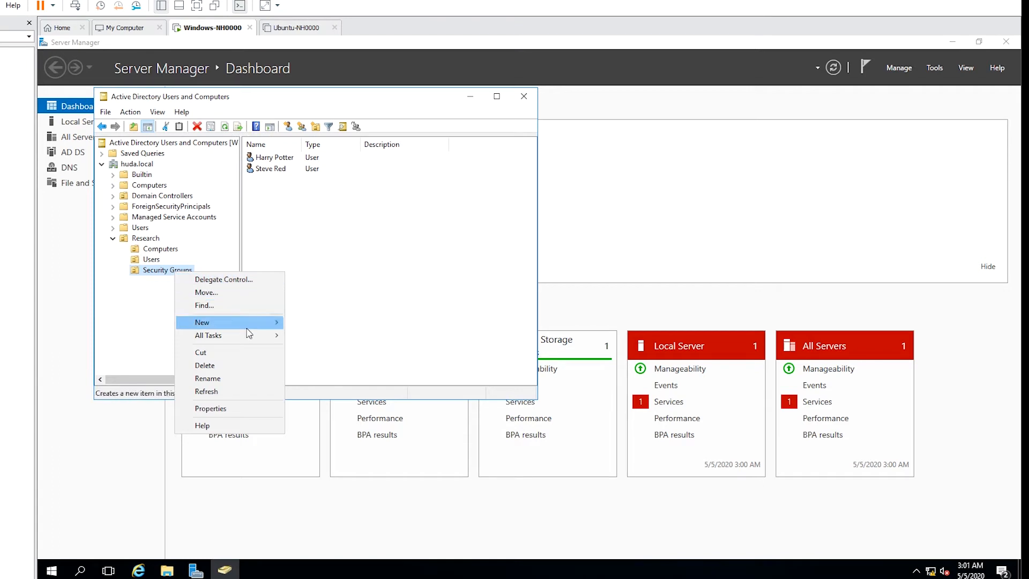
pyautogui.moveTo(270, 325)
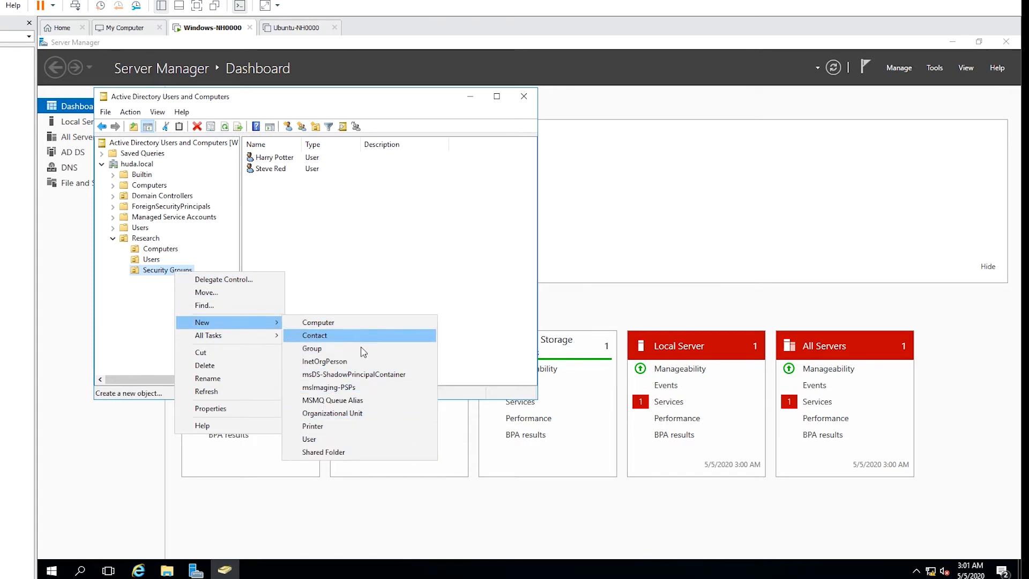
pyautogui.click(356, 348)
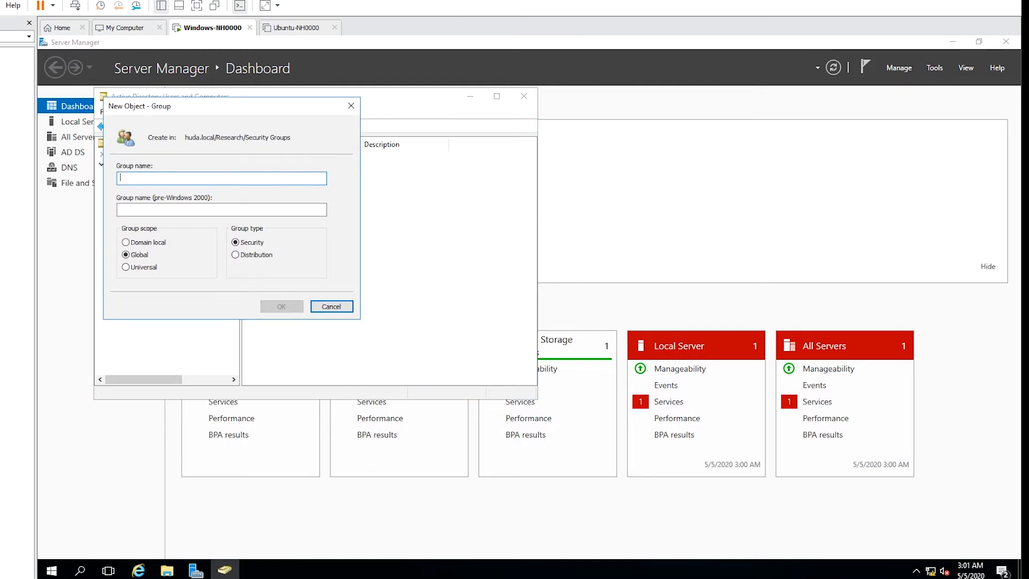
pyautogui.write('Manage')
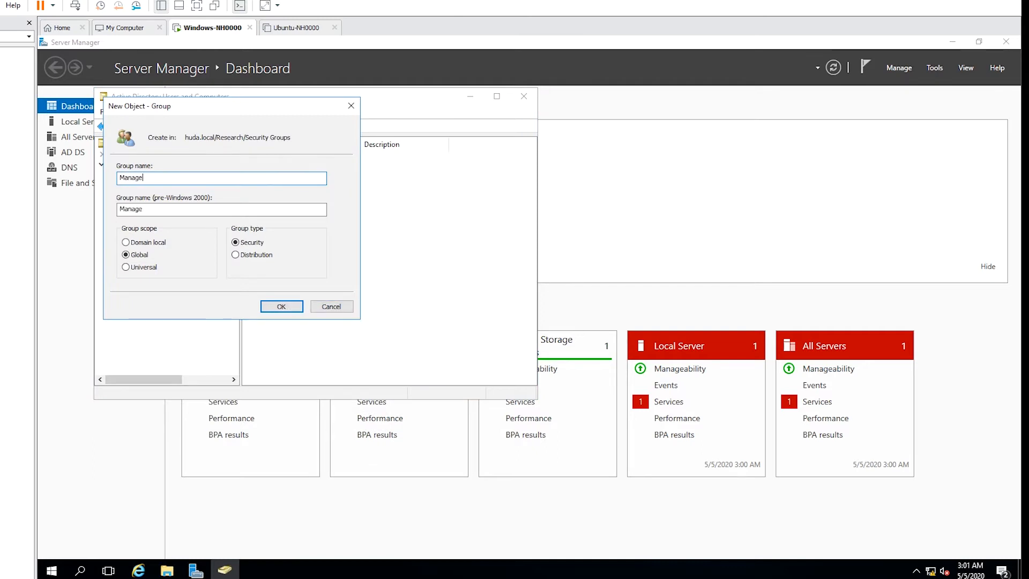
pyautogui.write('ment')
pyautogui.click(150, 245)
pyautogui.click(275, 306)
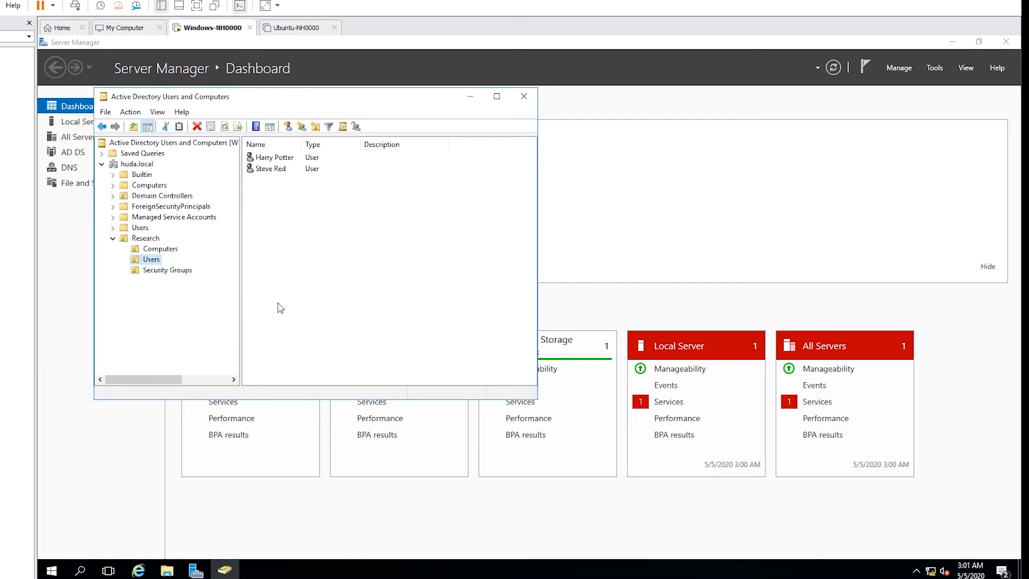
# Add both Research user accounts to the Management group's Members tab and apply the change.
pyautogui.click(171, 272)
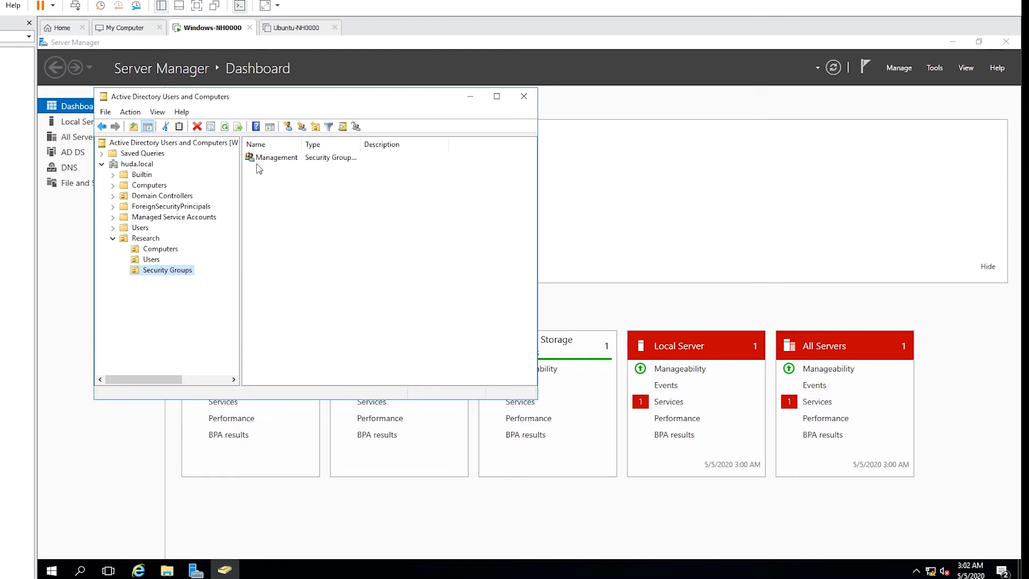
pyautogui.click(274, 160)
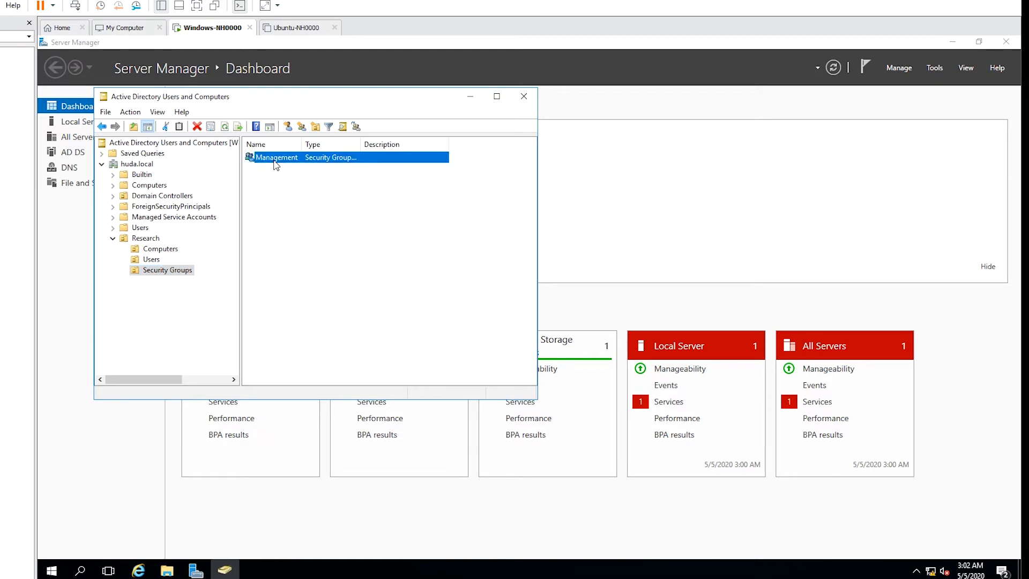
pyautogui.rightClick(276, 165)
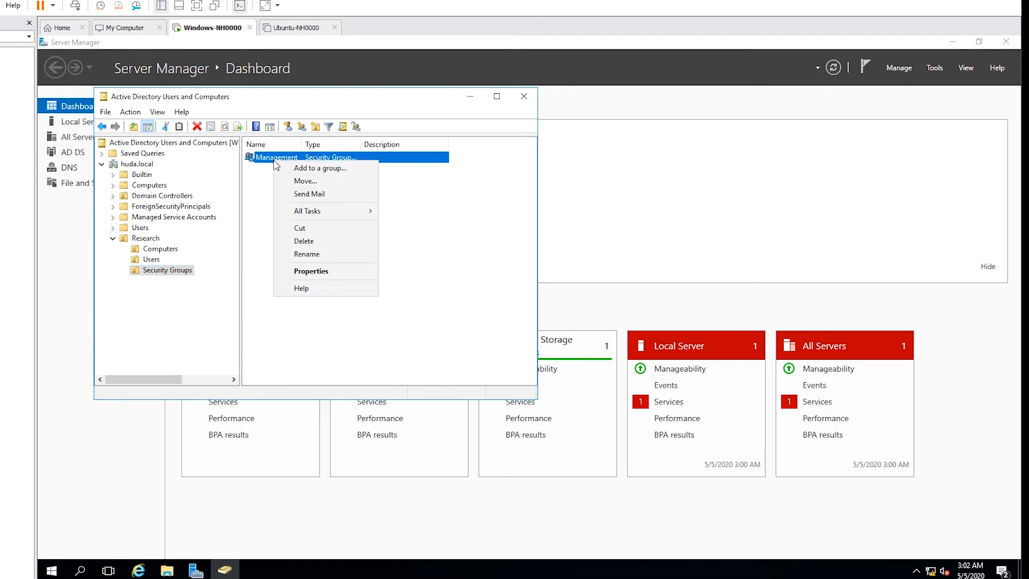
pyautogui.click(308, 272)
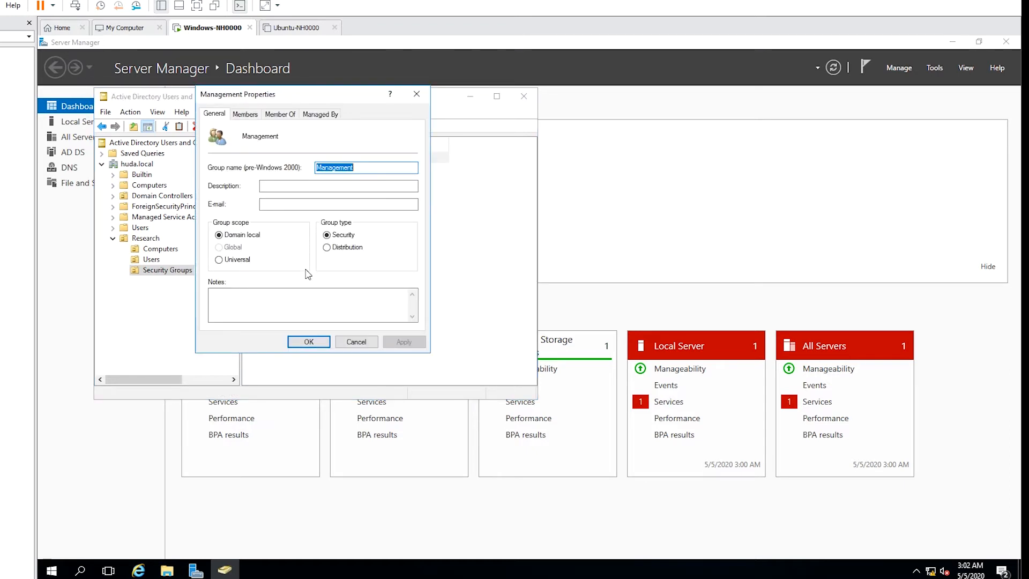
pyautogui.click(245, 115)
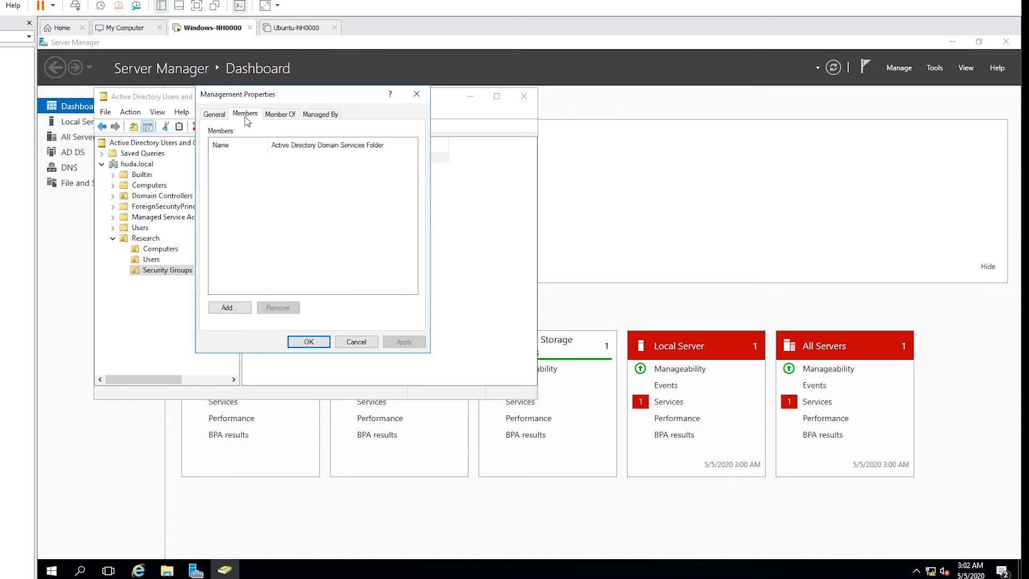
pyautogui.click(227, 308)
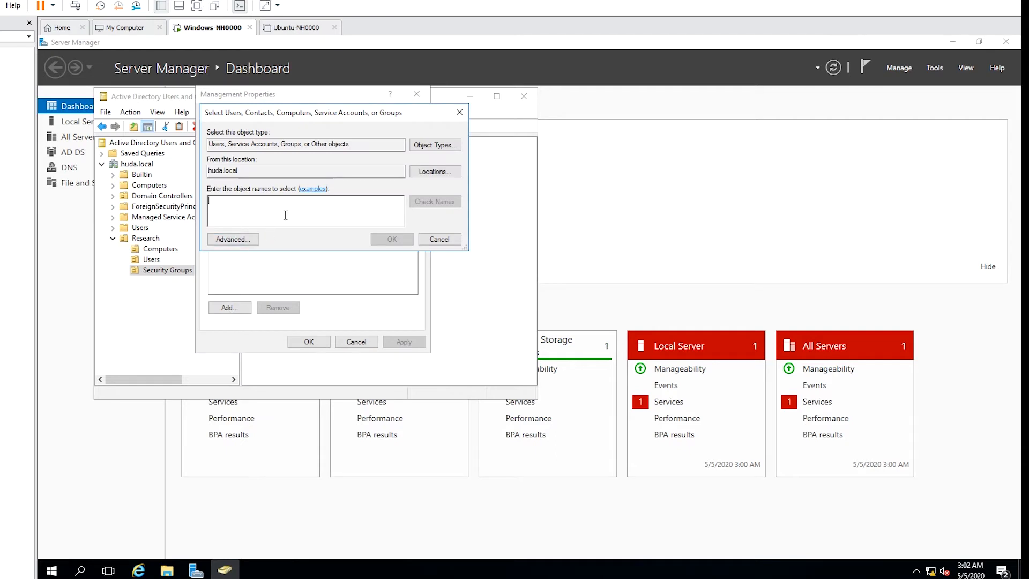
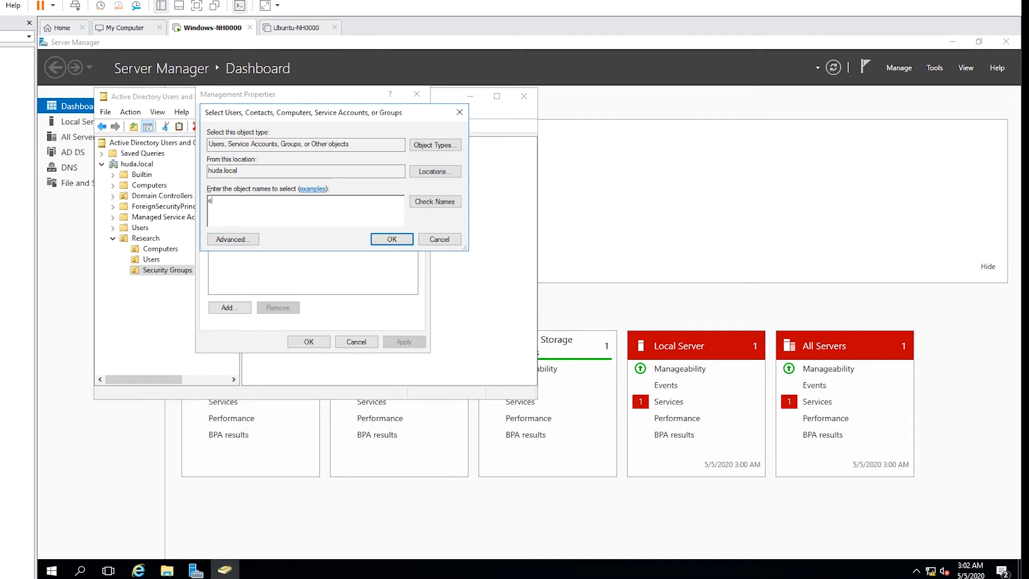
pyautogui.click(433, 202)
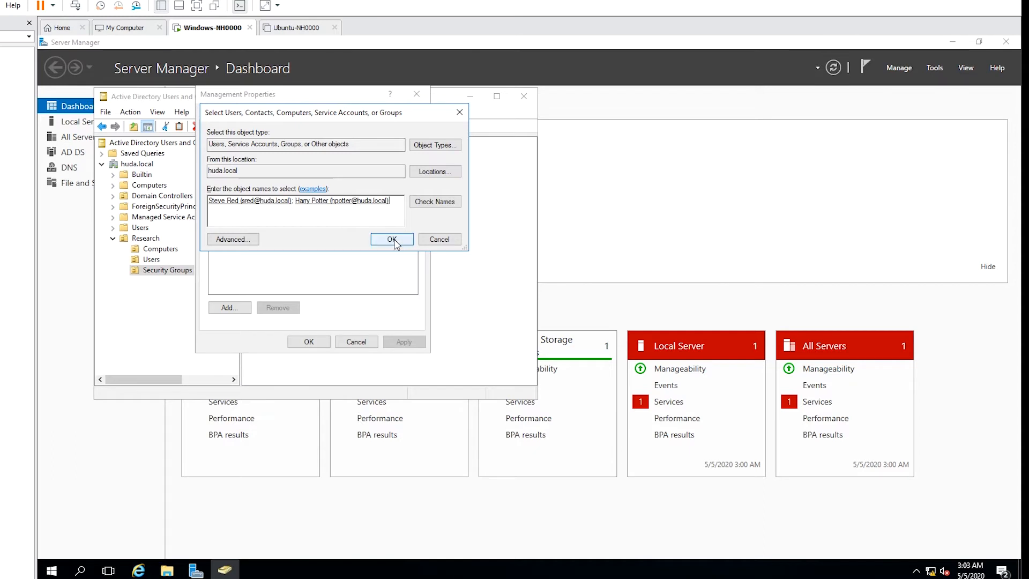
pyautogui.click(392, 239)
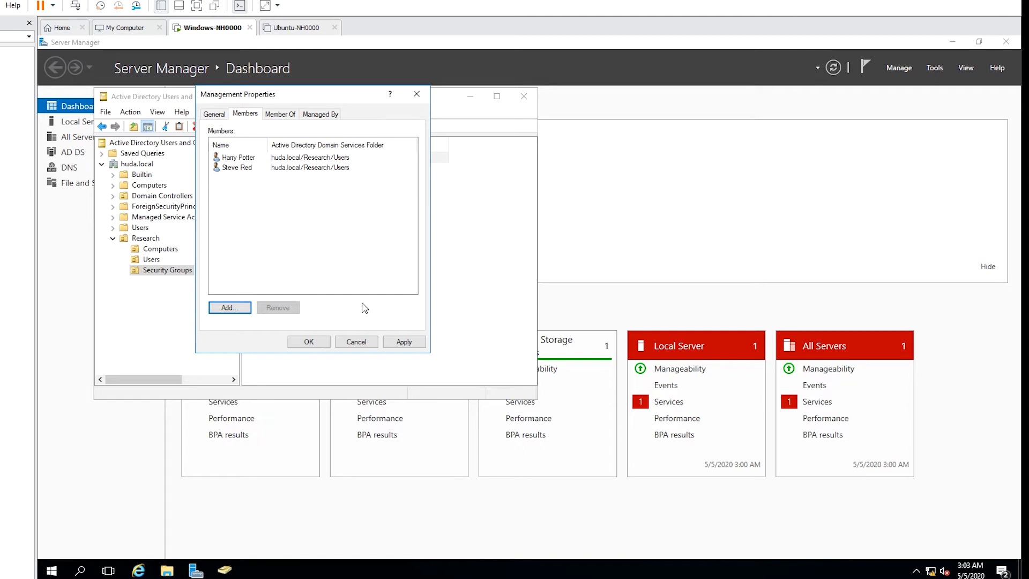
pyautogui.click(404, 341)
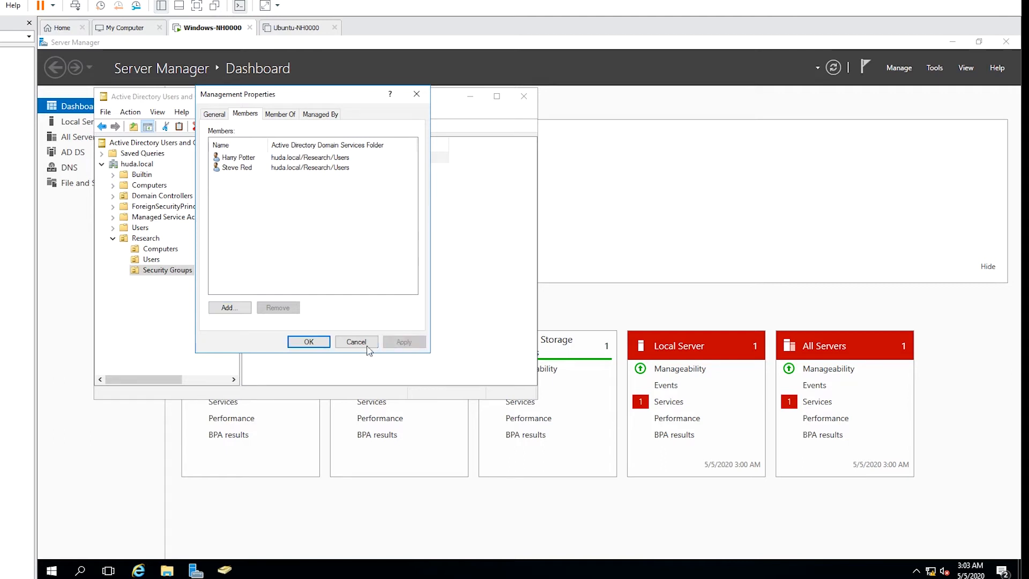
pyautogui.click(311, 343)
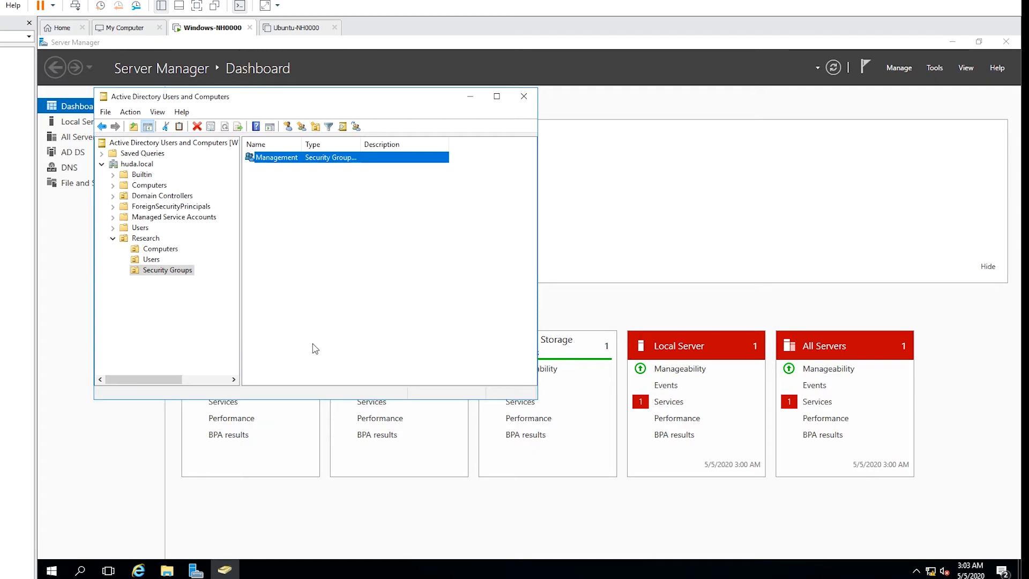
# Confirm the first Research user's Member Of tab lists Management, then close the console.
pyautogui.click(152, 259)
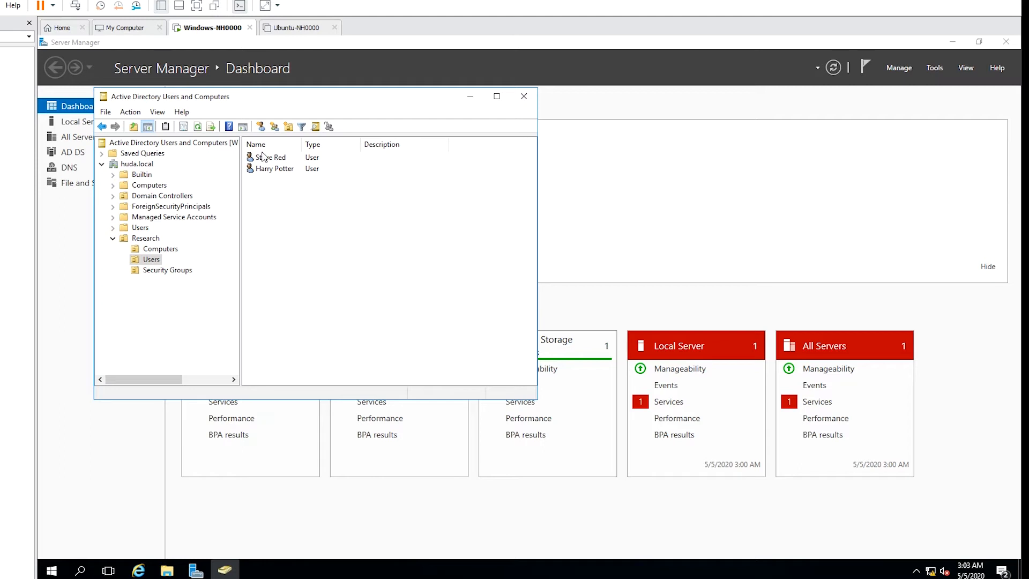
pyautogui.click(271, 159)
pyautogui.rightClick(272, 161)
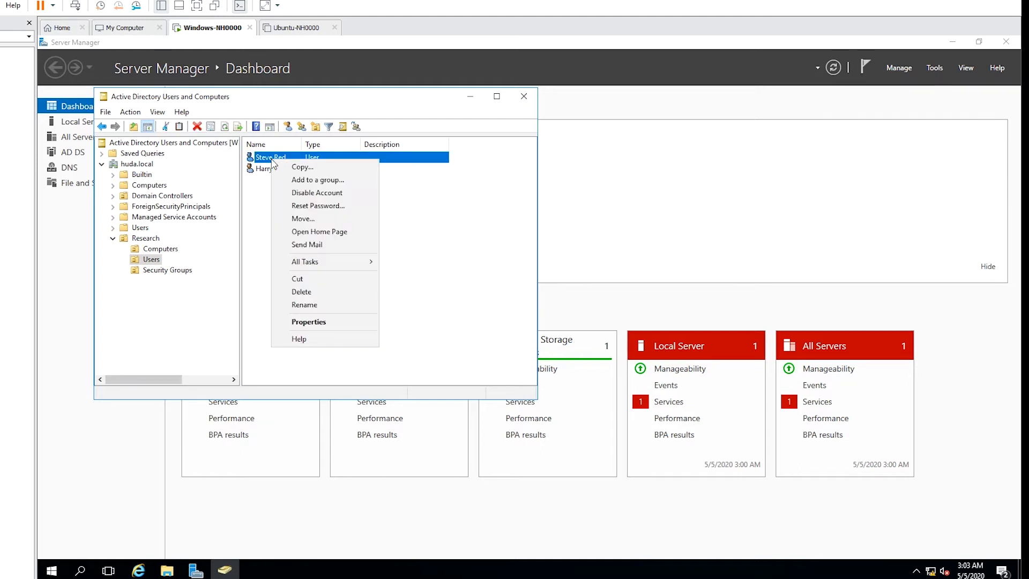
pyautogui.click(307, 322)
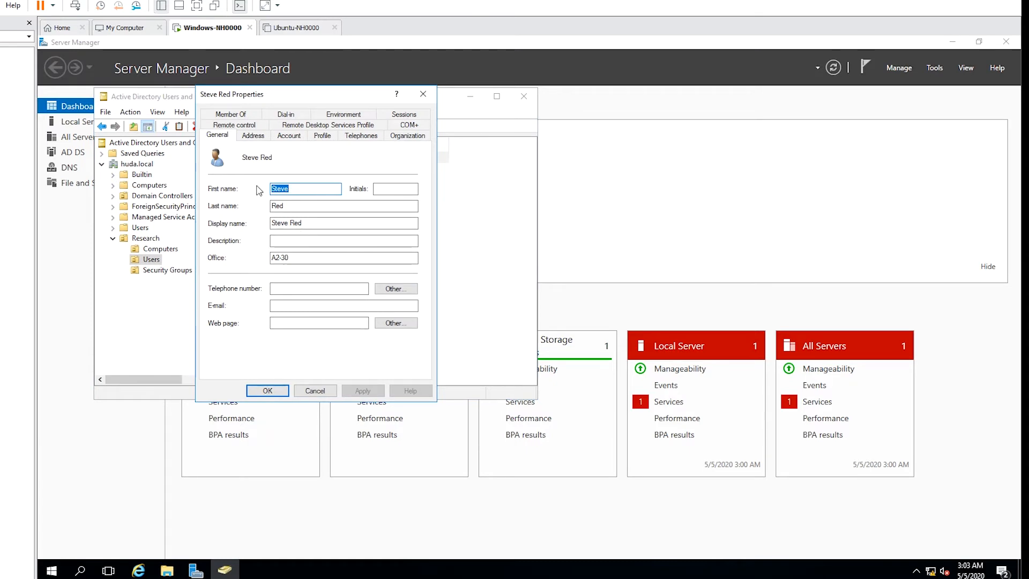
pyautogui.click(228, 114)
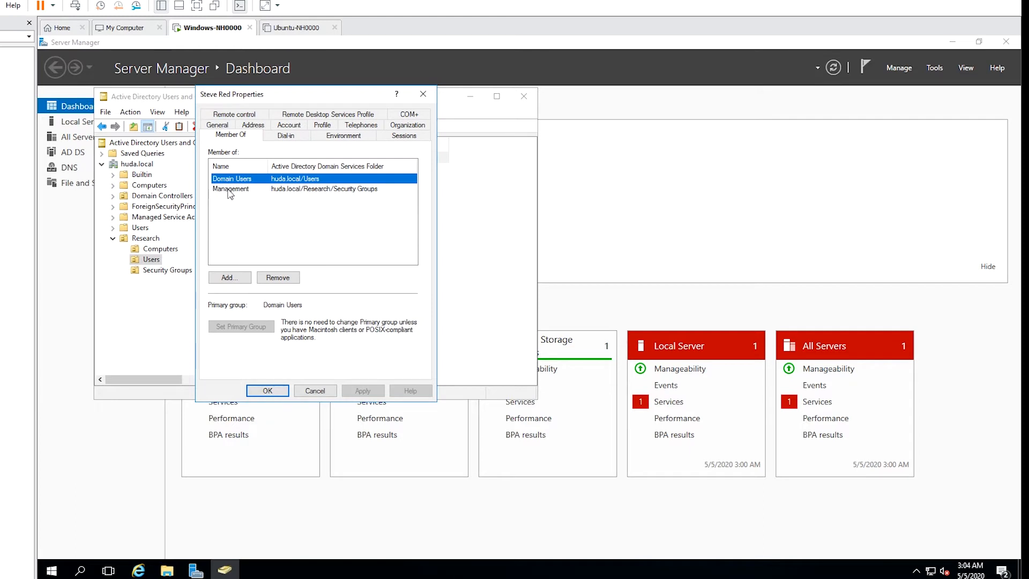
pyautogui.click(231, 191)
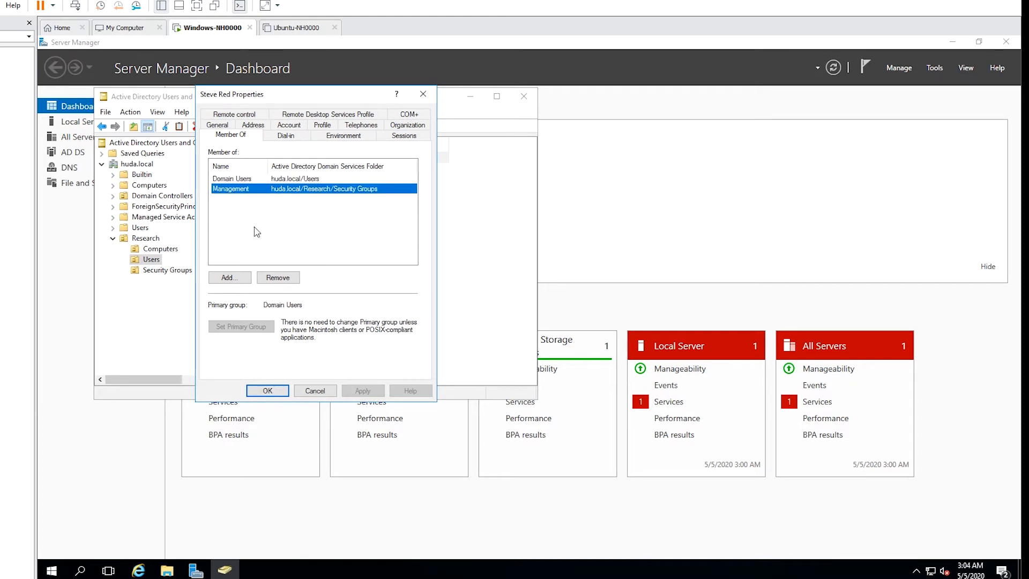
pyautogui.click(316, 392)
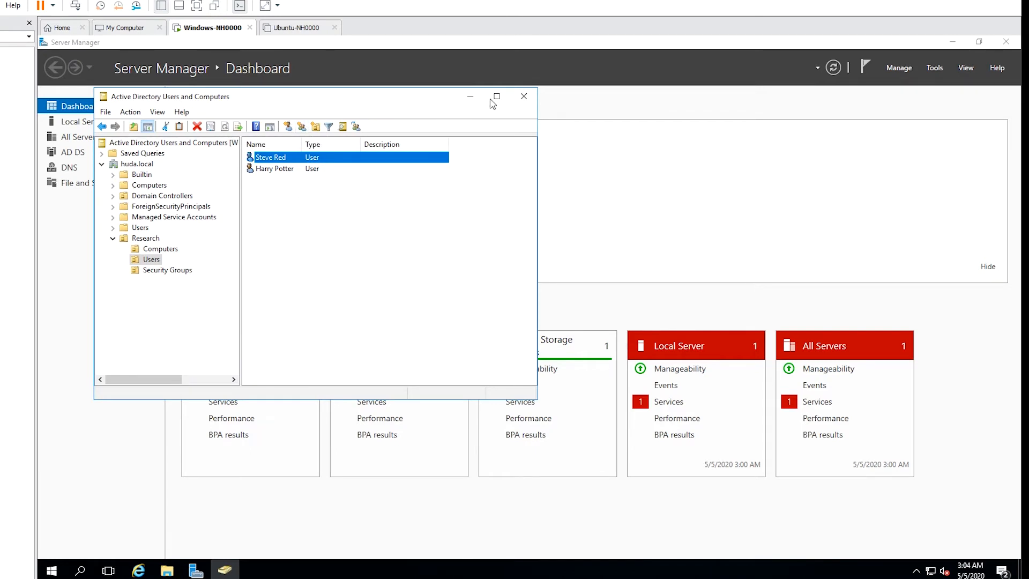
pyautogui.click(528, 101)
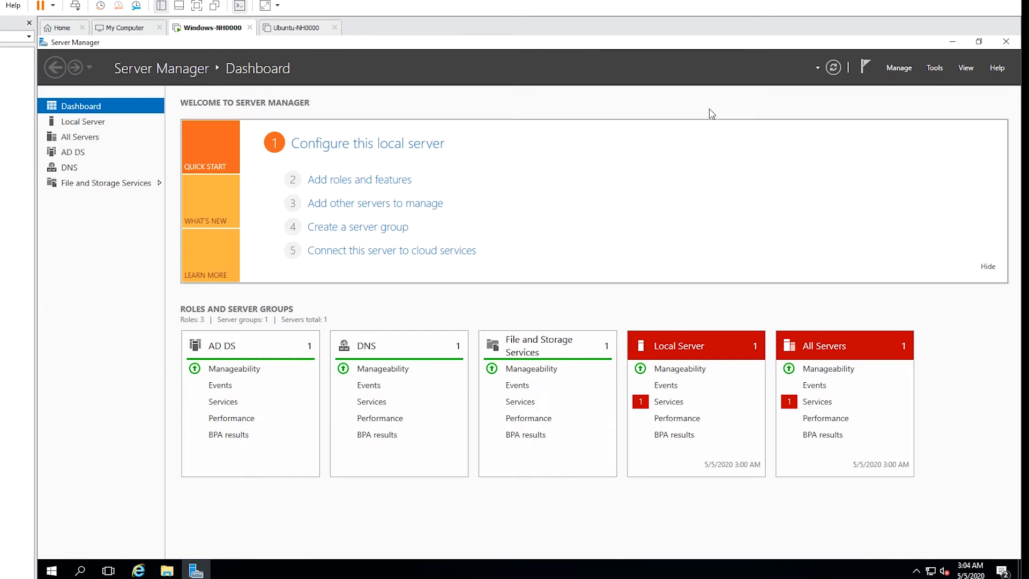
# Launch Active Directory Administrative Center from Server Manager's Tools menu.
pyautogui.click(934, 68)
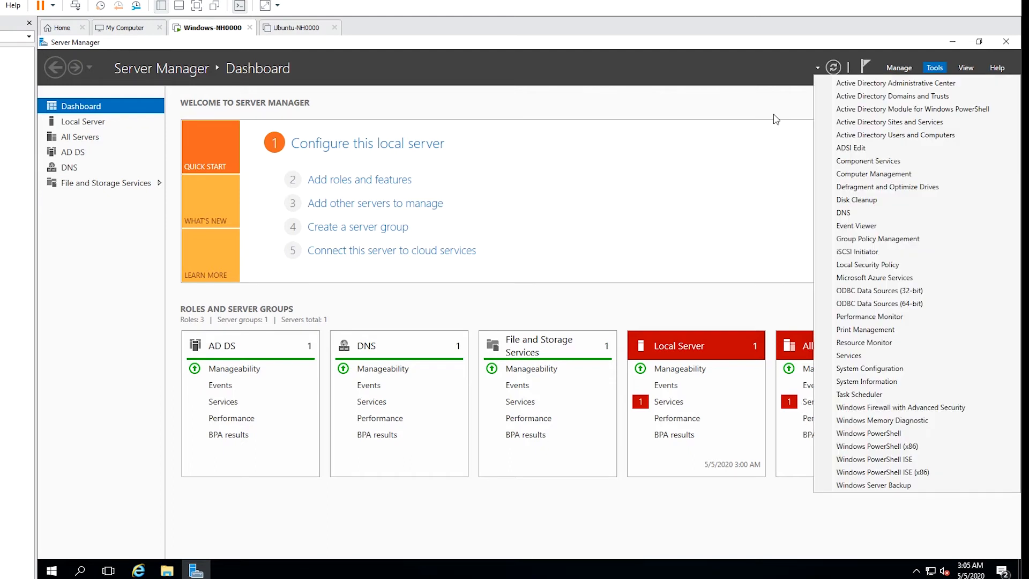
pyautogui.click(774, 115)
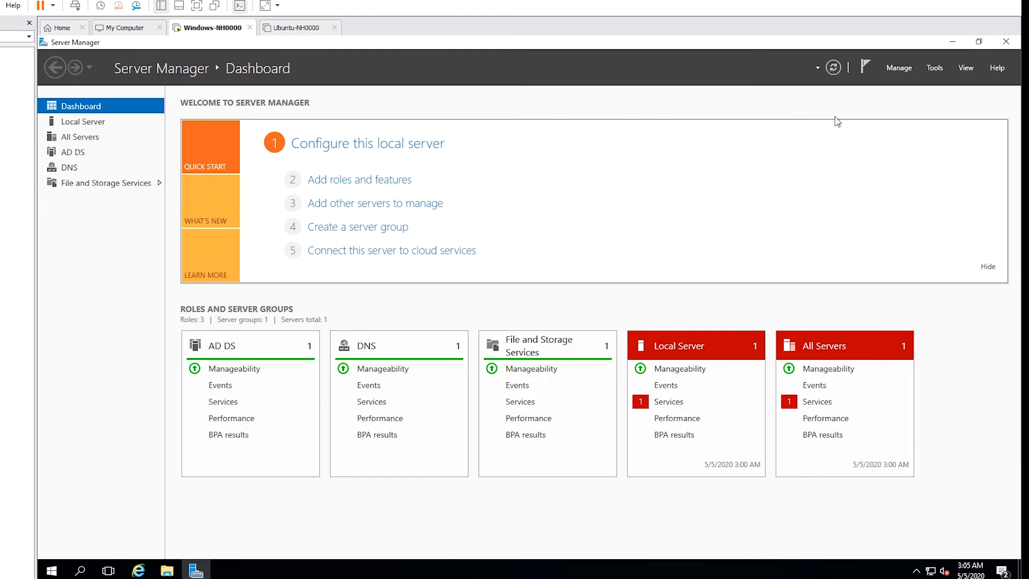
pyautogui.click(935, 72)
pyautogui.click(931, 83)
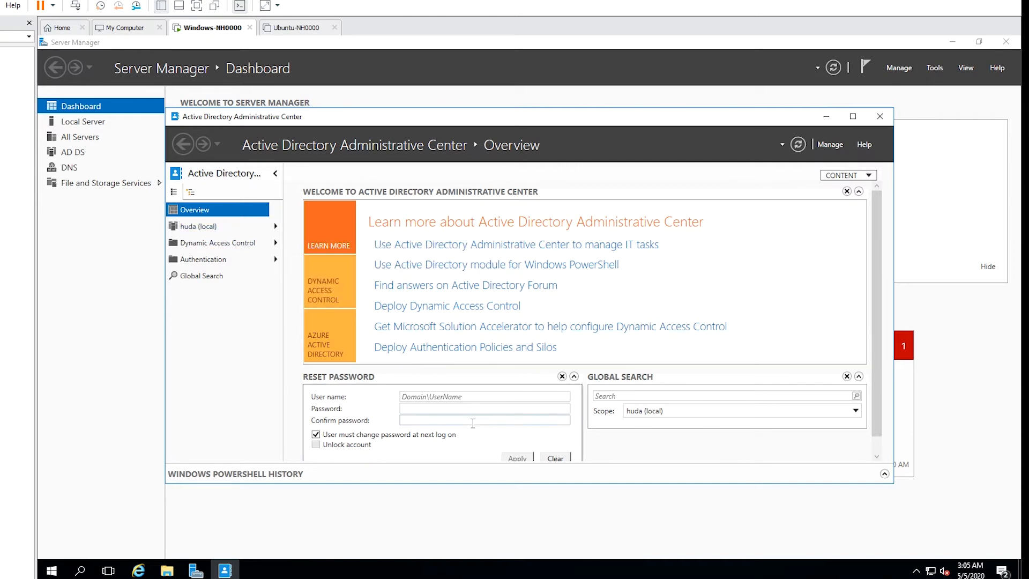
# Reset a Research user's password in the Reset Password tile, without requiring a change at next logon.
pyautogui.click(503, 396)
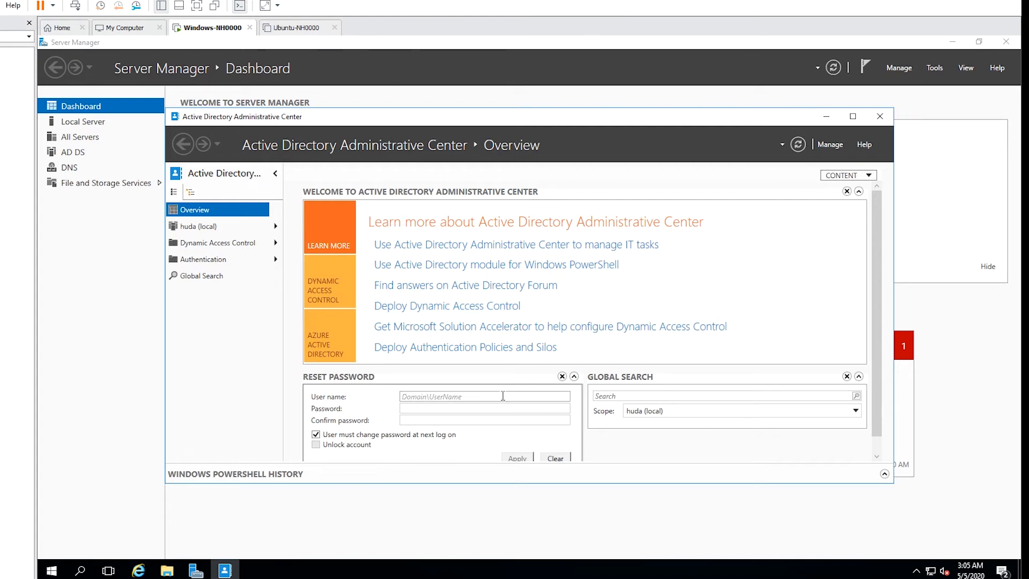
pyautogui.press('Tab')
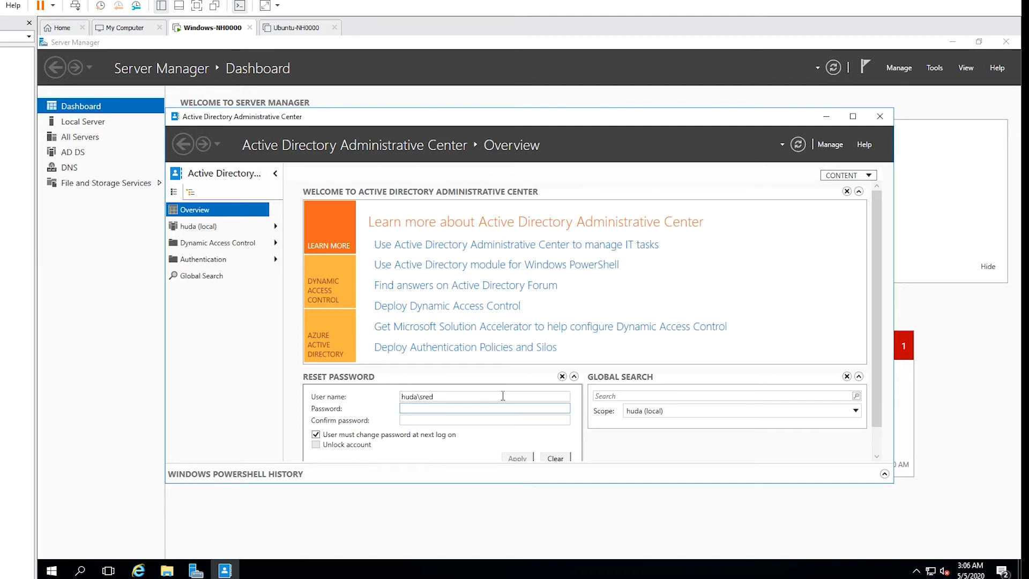
pyautogui.write('********')
pyautogui.press('Tab')
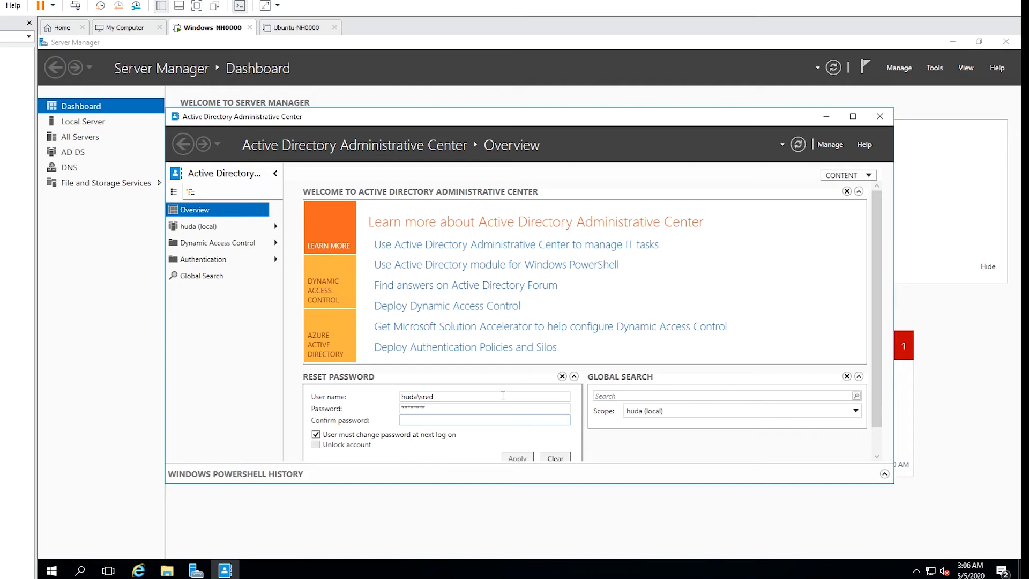
pyautogui.write('********')
pyautogui.click(316, 434)
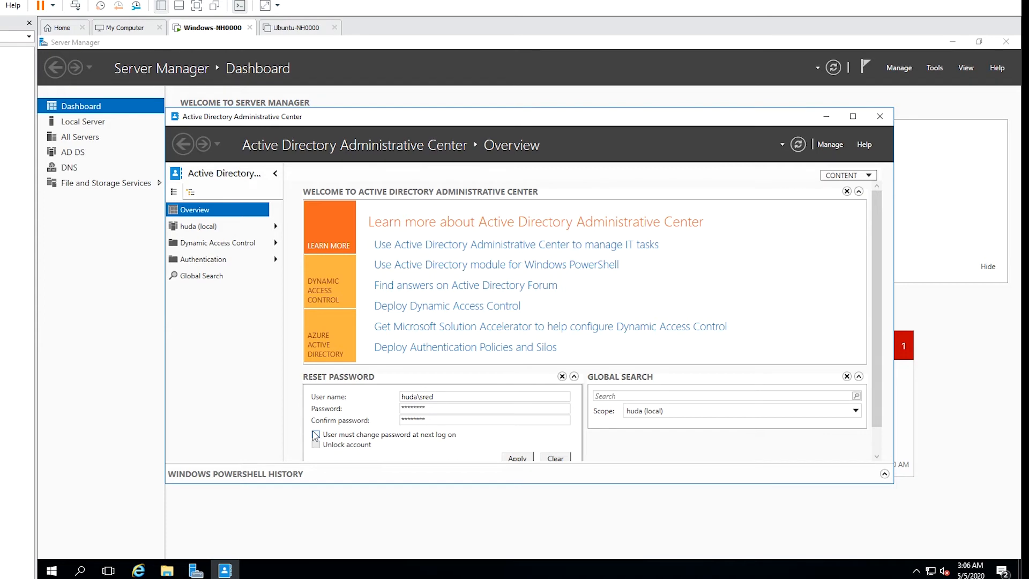
pyautogui.click(517, 458)
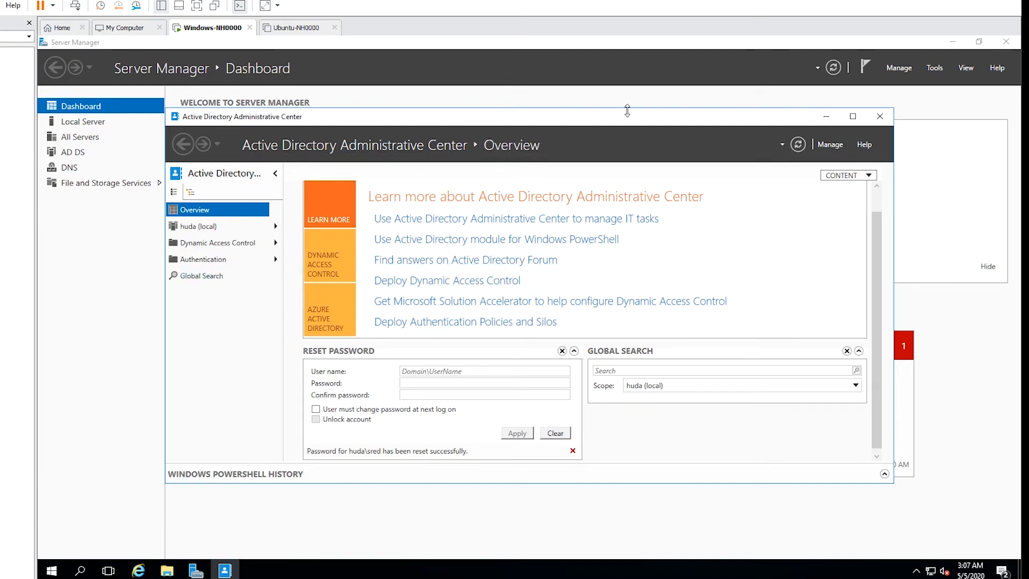
# Add huda > Research's Security Groups and Users containers as navigation nodes.
pyautogui.click(826, 146)
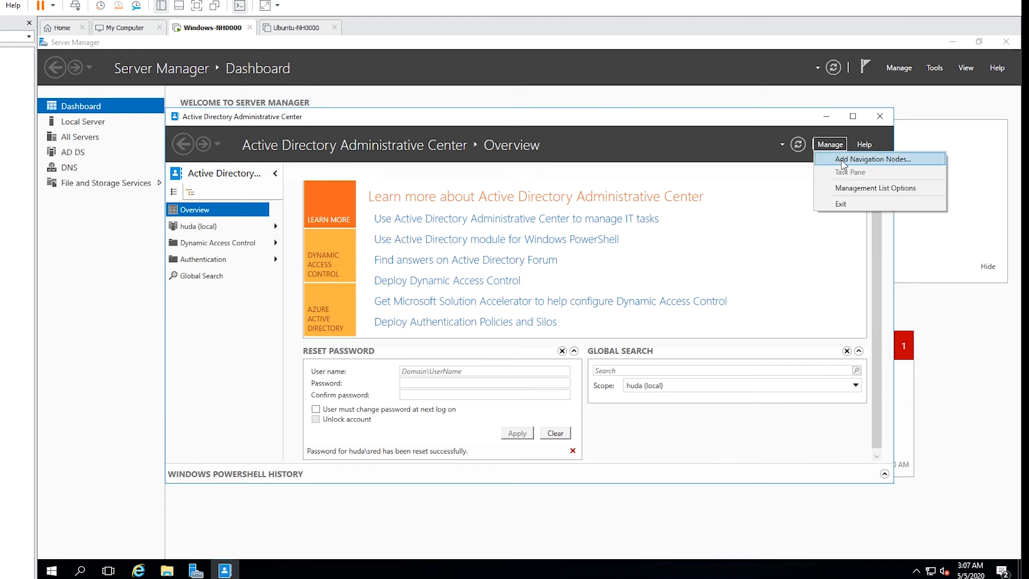
pyautogui.click(843, 160)
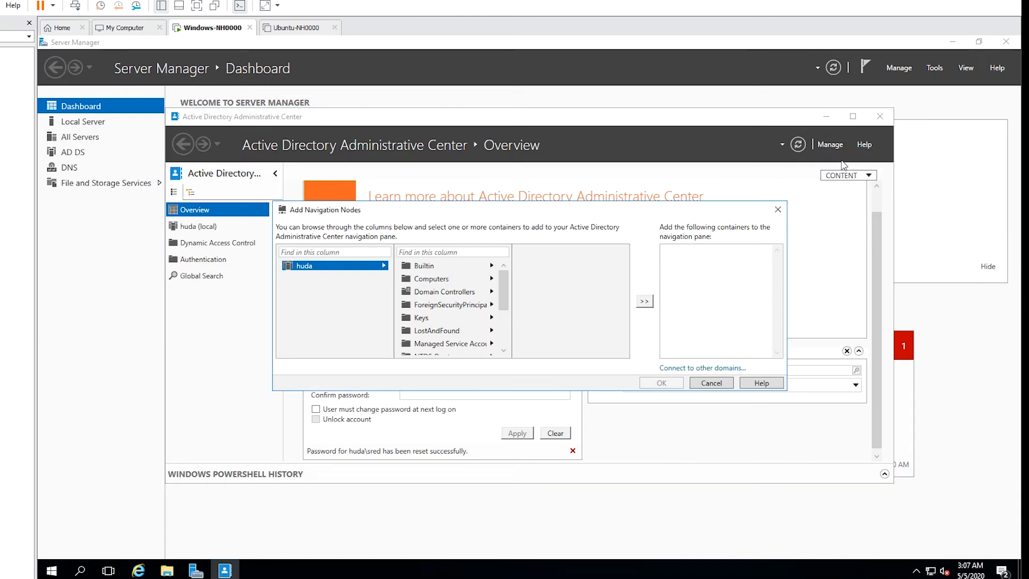
pyautogui.moveTo(507, 308); pyautogui.dragTo(507, 333)
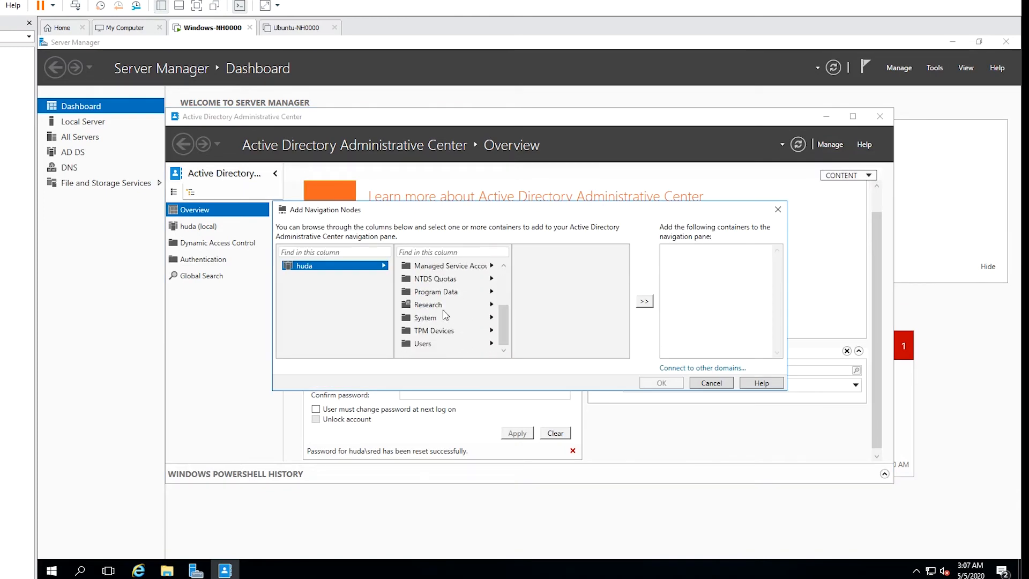
pyautogui.click(426, 310)
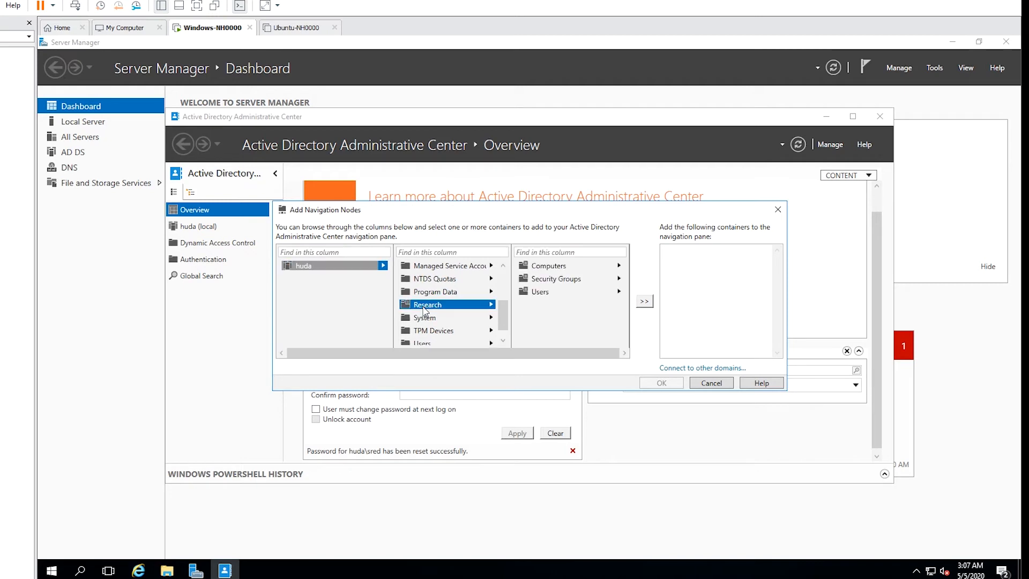
pyautogui.click(579, 281)
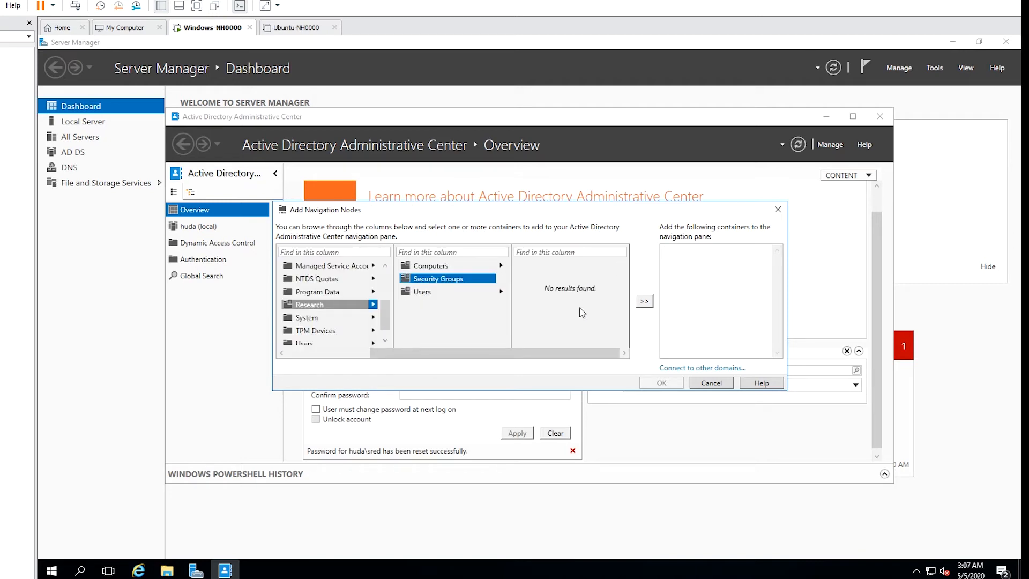
pyautogui.click(645, 301)
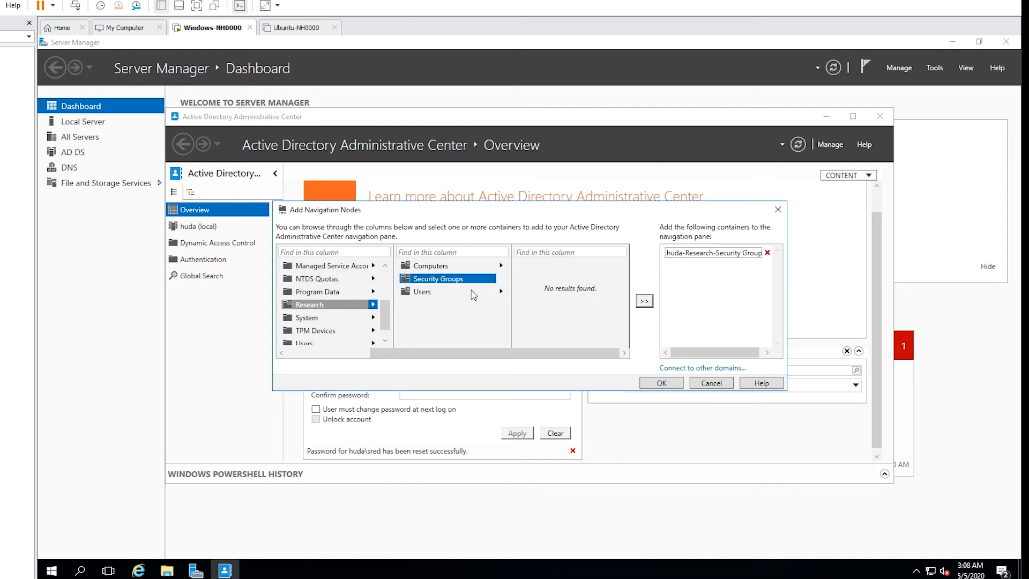
pyautogui.click(452, 295)
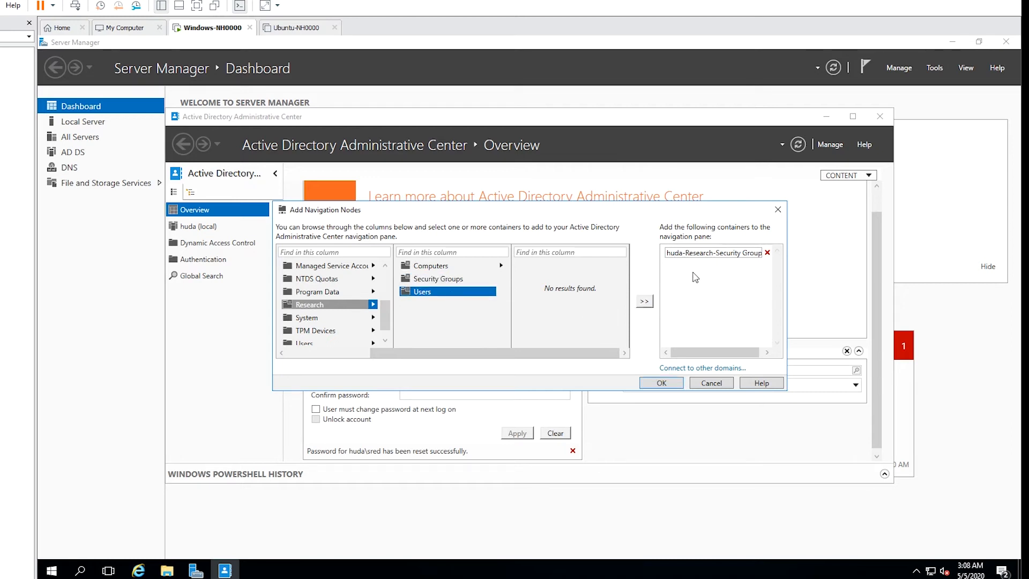
pyautogui.click(644, 302)
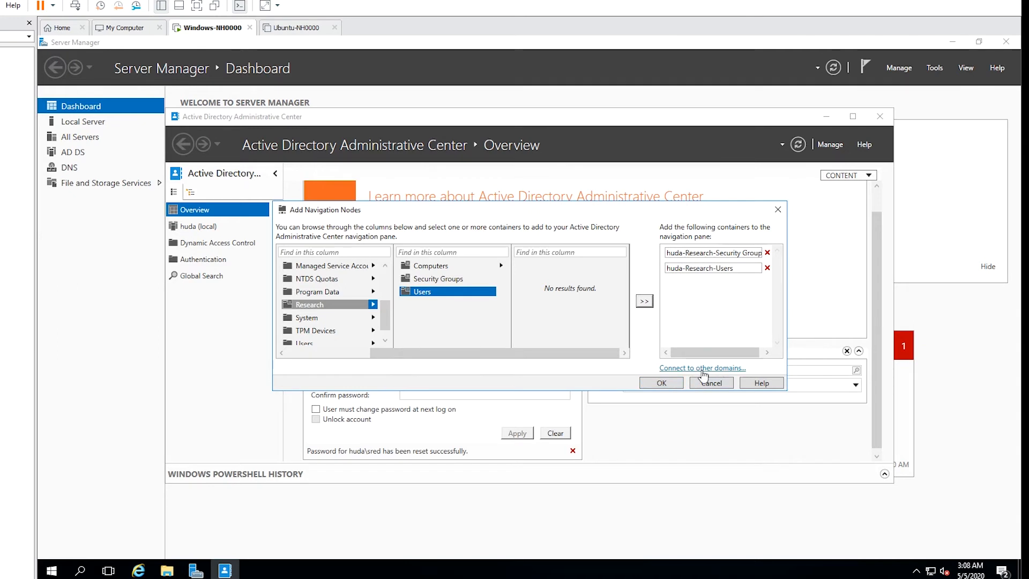
pyautogui.click(661, 383)
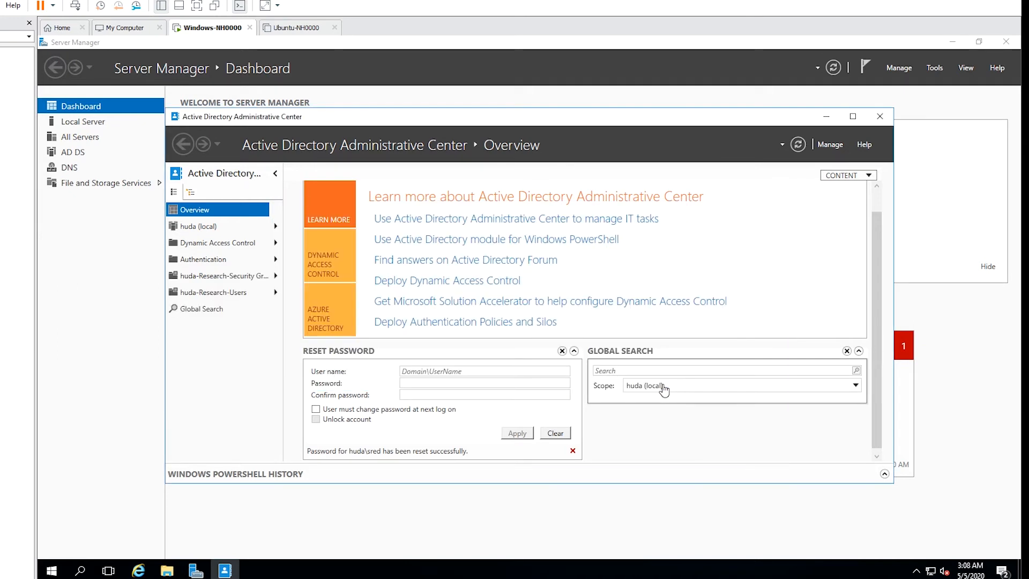
# Select the huda-Research-Users node and start a New > User form there.
pyautogui.click(232, 278)
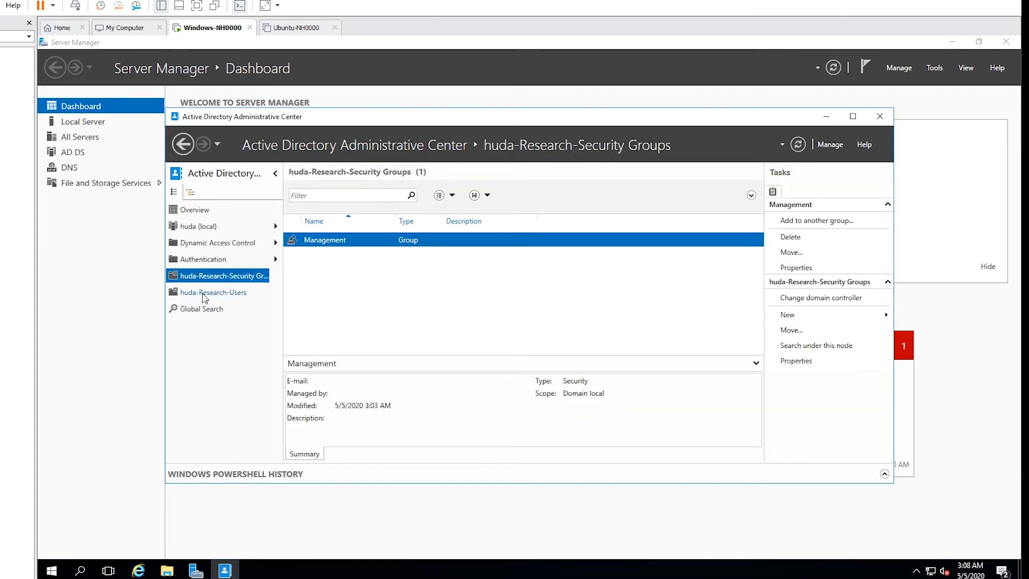
pyautogui.click(241, 299)
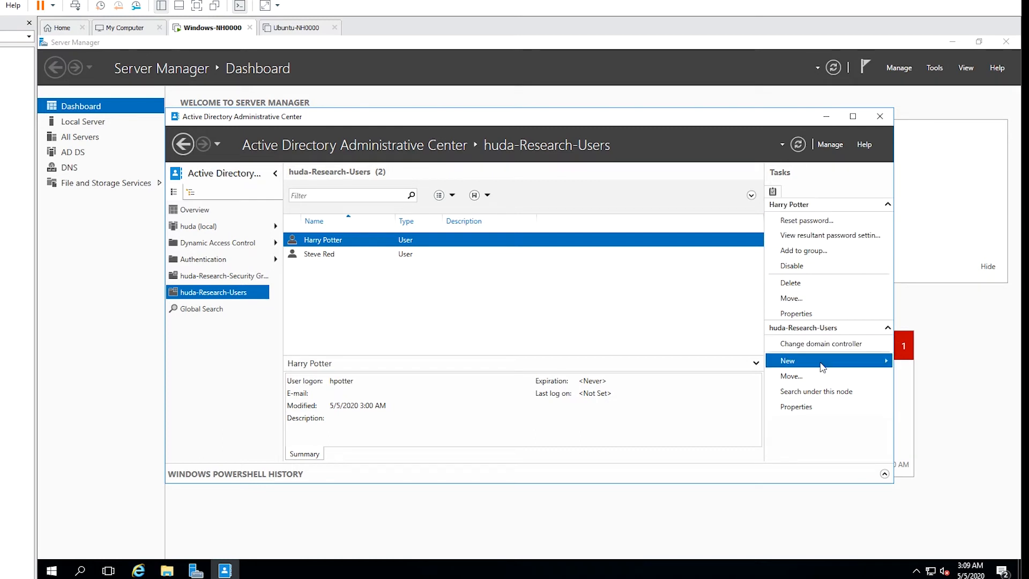
pyautogui.moveTo(858, 366)
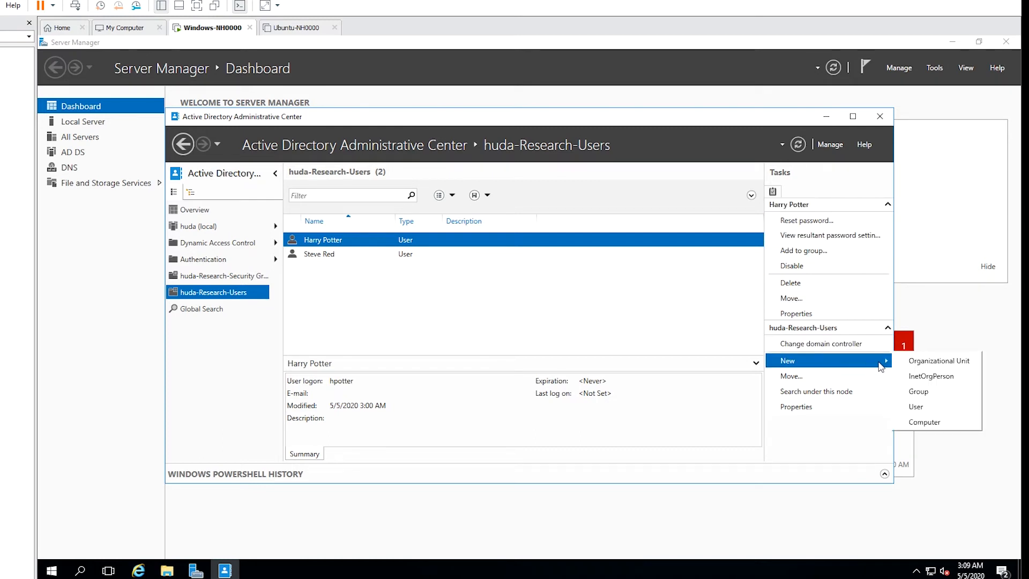
pyautogui.click(934, 409)
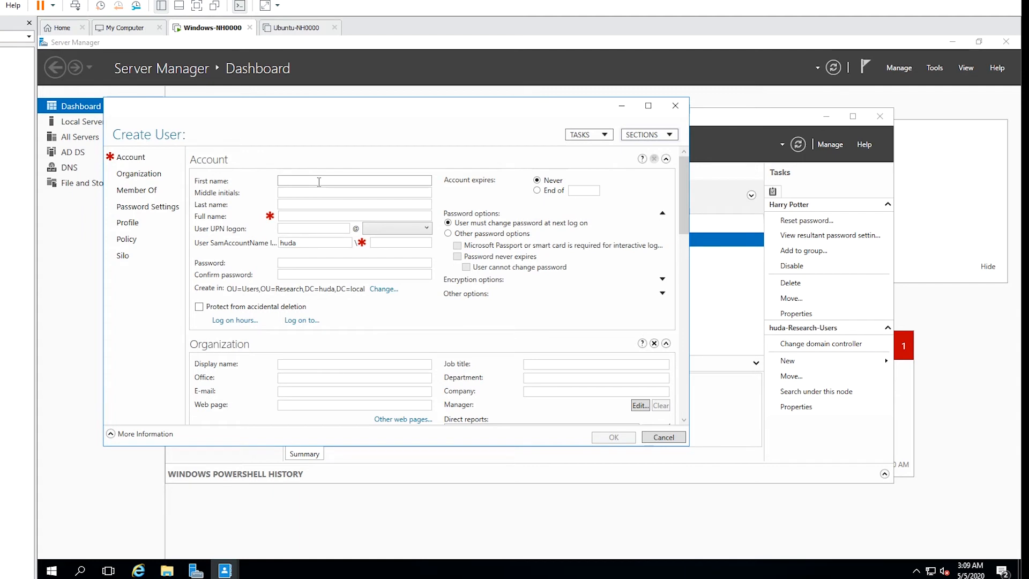
# Enter the new user's first and last name, logon name and password, then create the account.
pyautogui.write('N')
pyautogui.press('Tab')
pyautogui.press('Tab')
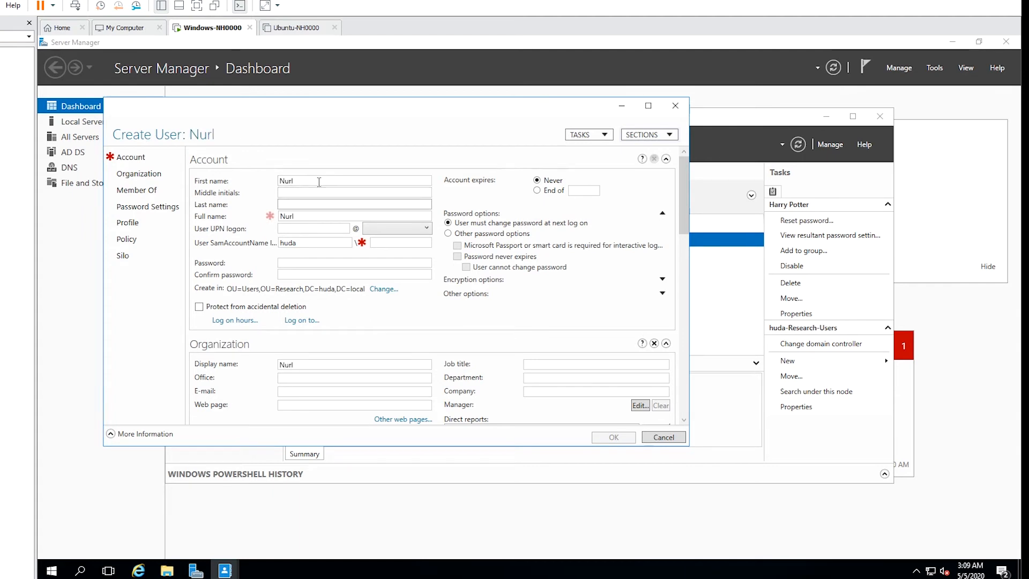
pyautogui.write('Huda')
pyautogui.press('Tab')
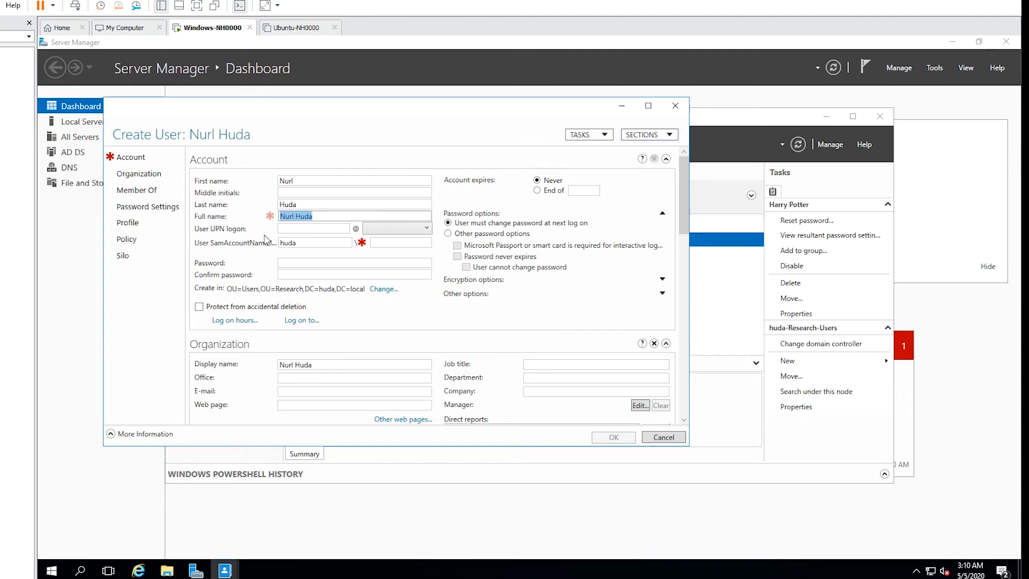
pyautogui.click(313, 229)
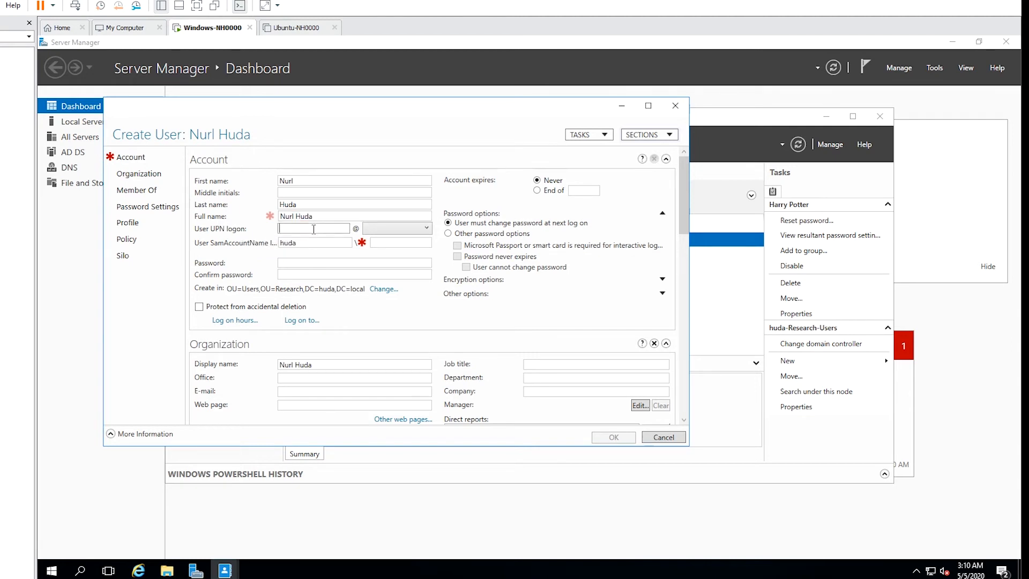
pyautogui.write('nhuda')
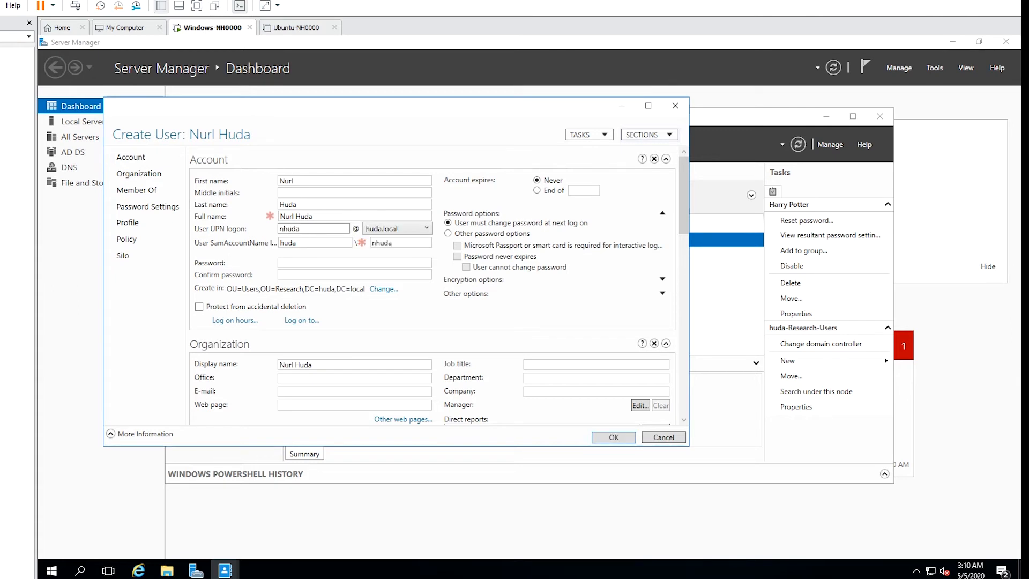
pyautogui.click(327, 263)
pyautogui.click(333, 266)
pyautogui.write('**')
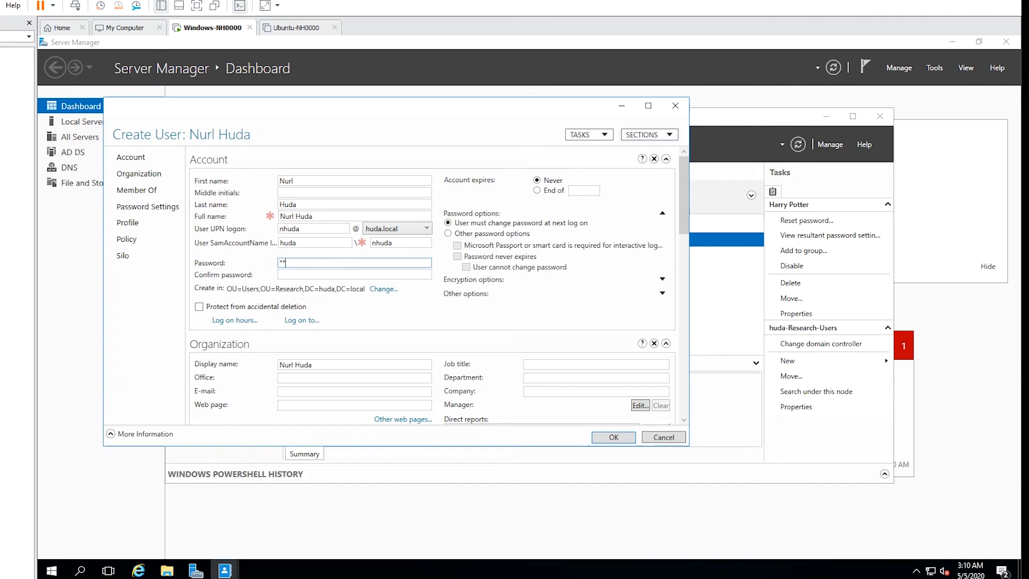
pyautogui.write('******')
pyautogui.press('Tab')
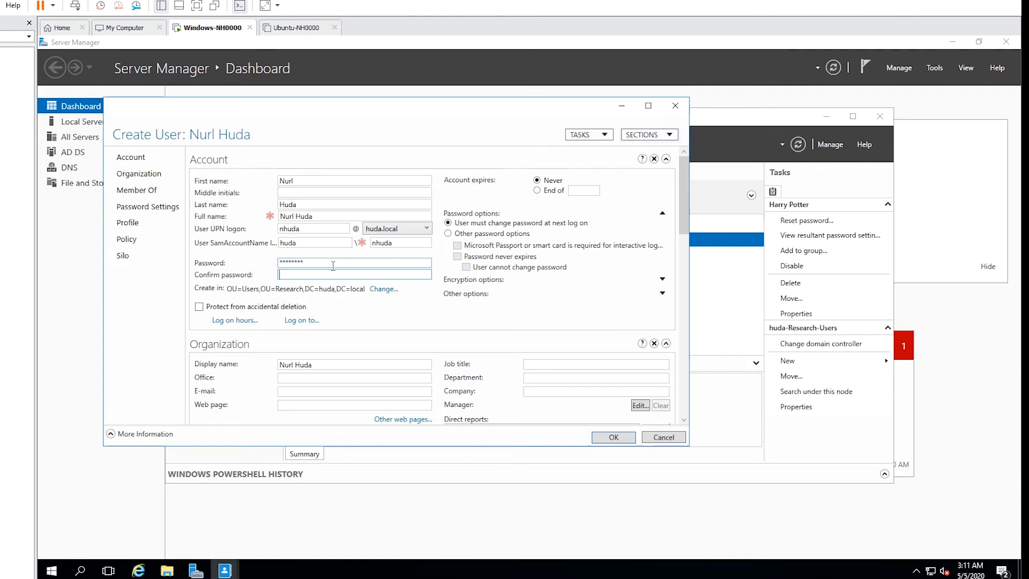
pyautogui.write('********')
pyautogui.click(611, 437)
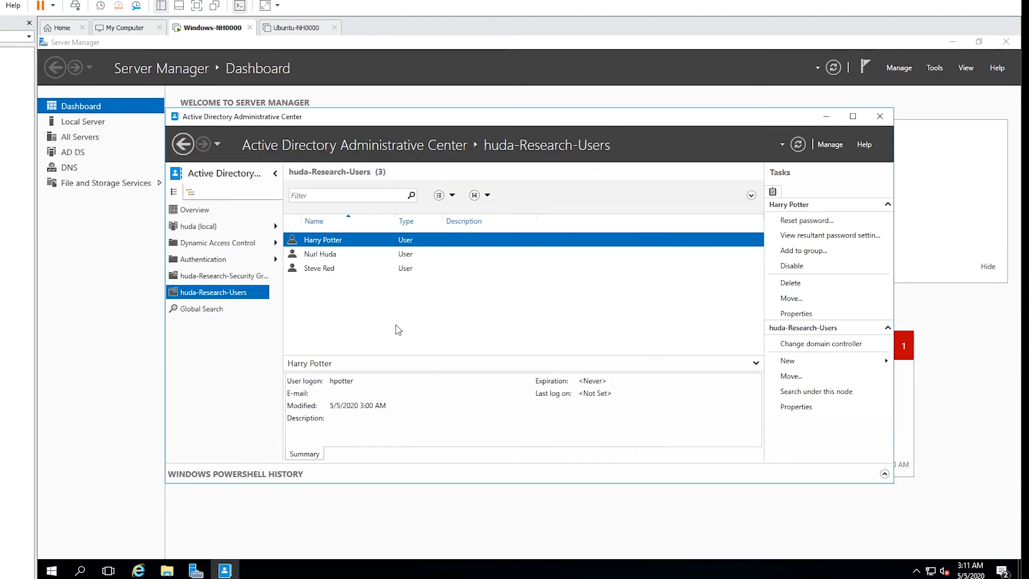
# Confirm the new user appears under Research Users in Active Directory Users and Computers, then close it.
pyautogui.click(333, 256)
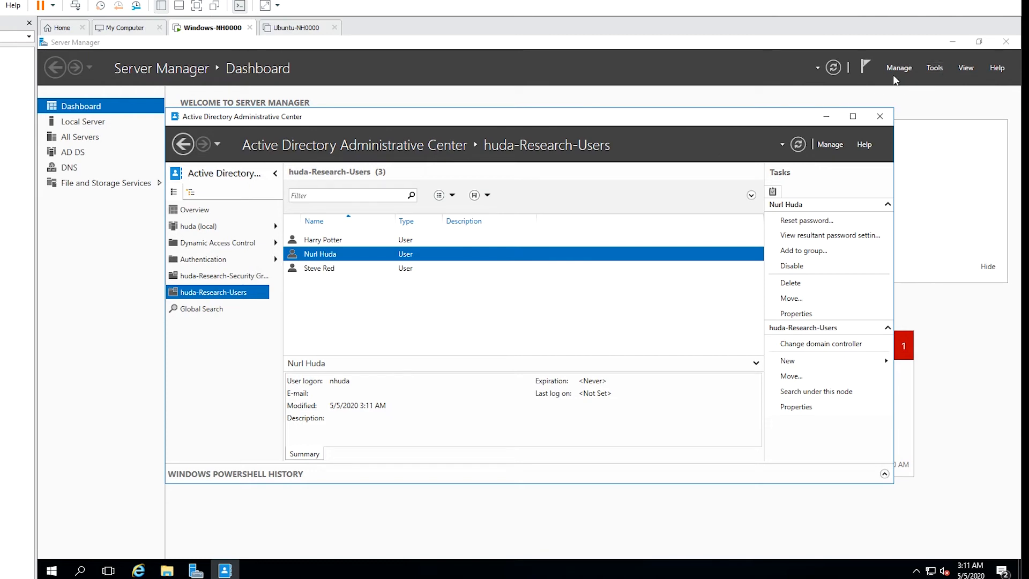
pyautogui.click(933, 68)
pyautogui.click(933, 69)
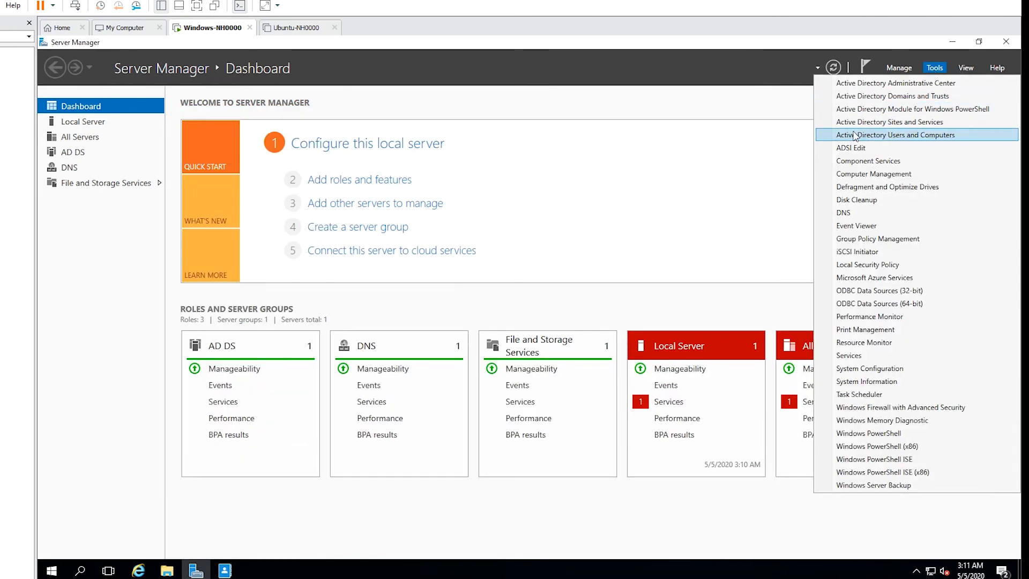
pyautogui.click(886, 135)
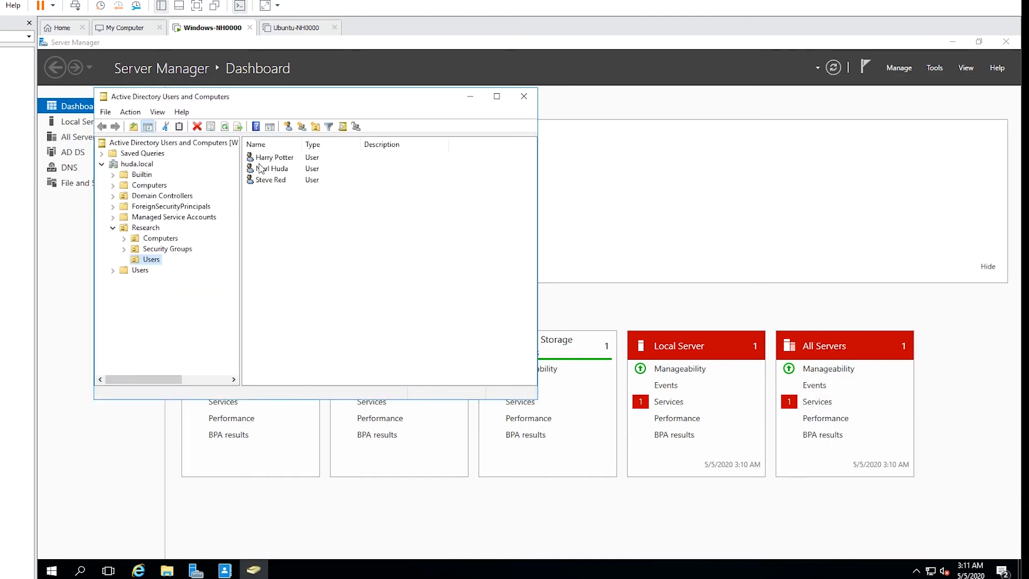
pyautogui.click(272, 169)
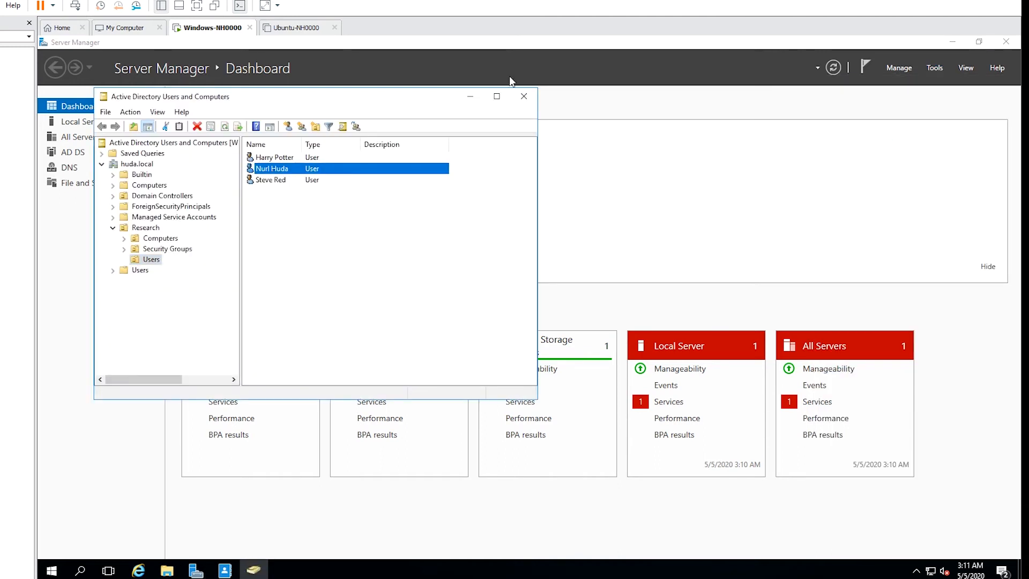
pyautogui.click(523, 99)
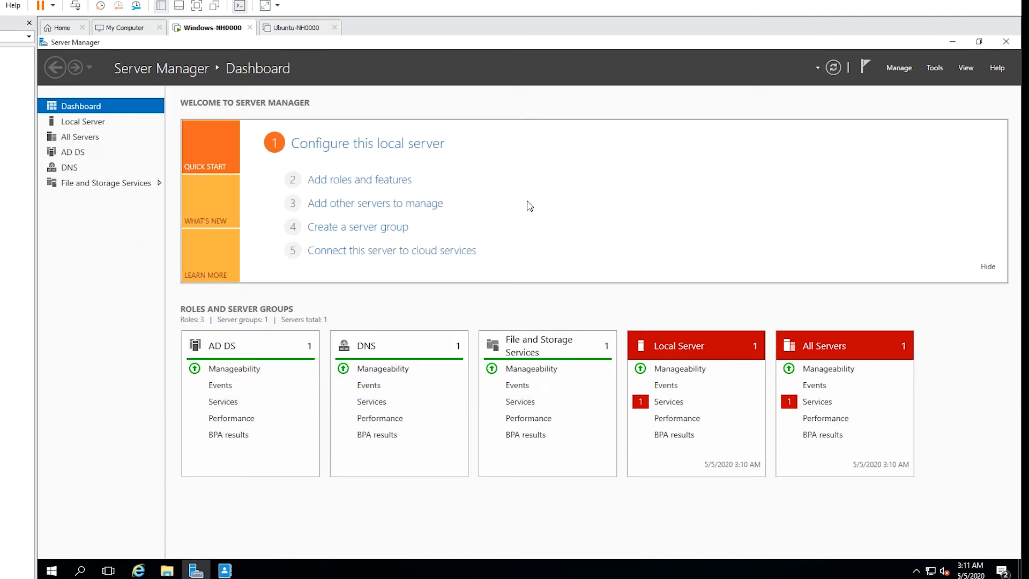
# Back in Administrative Center, open the huda-Research-Security Groups container.
pyautogui.click(226, 570)
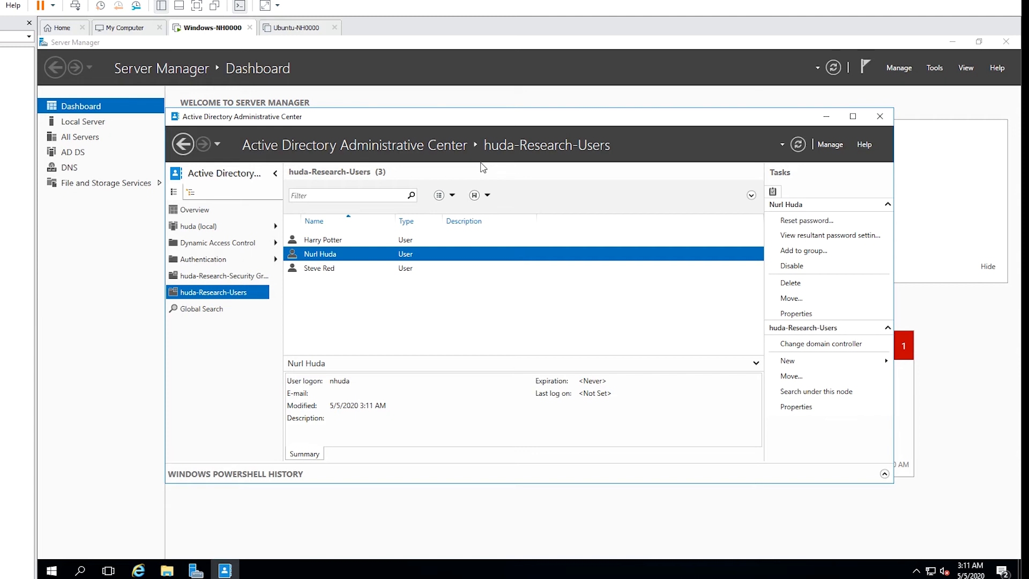
pyautogui.press('Up')
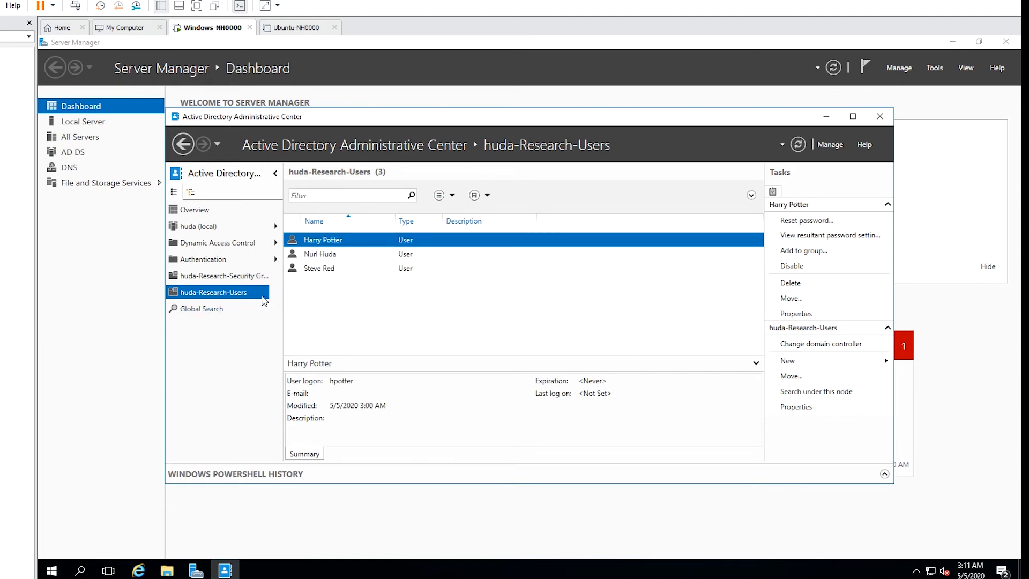
pyautogui.click(233, 277)
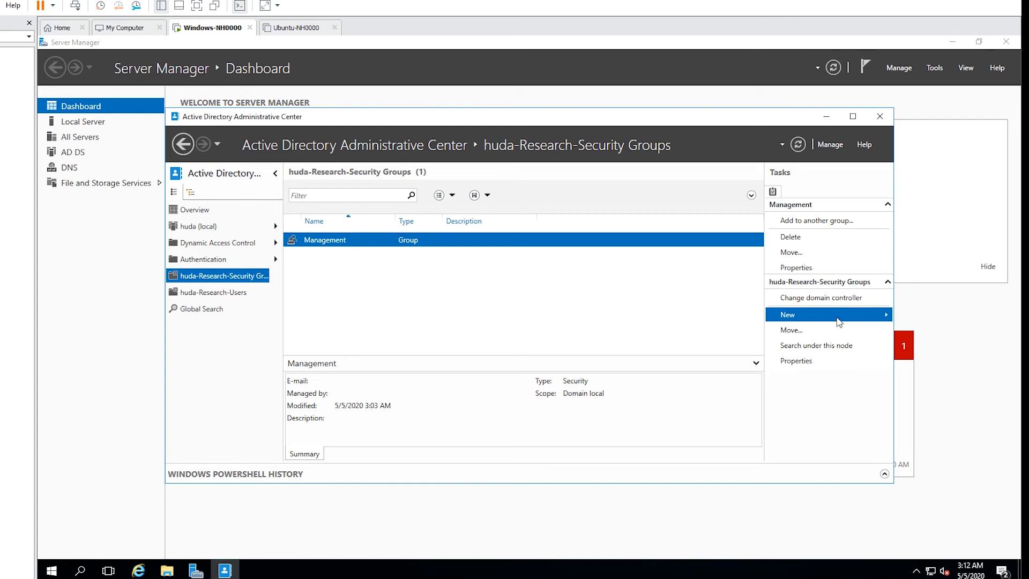
# Create a Domain local security group named Helpdesk in huda-Research-Security Groups.
pyautogui.moveTo(864, 315)
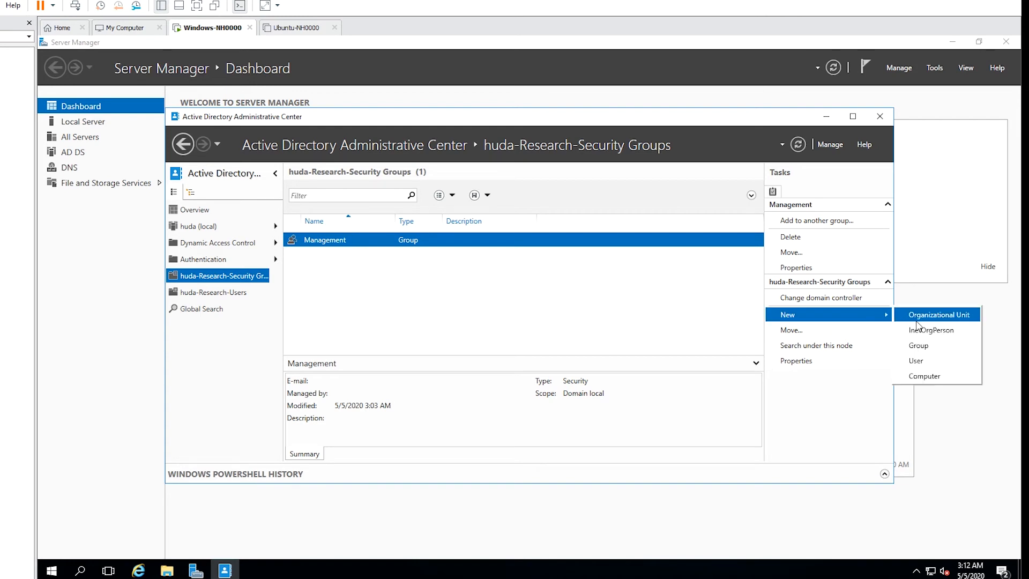
pyautogui.click(935, 352)
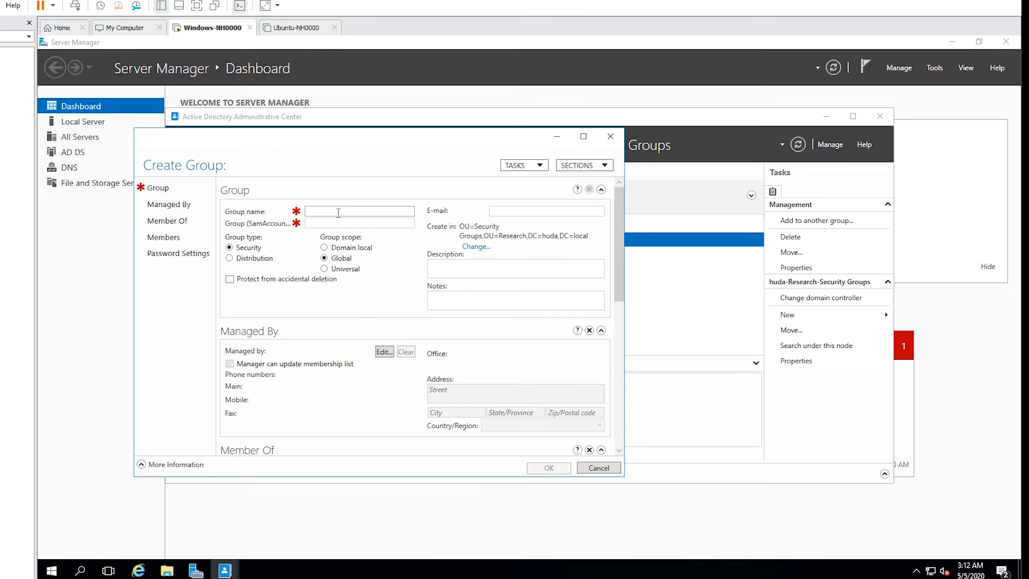
pyautogui.write('Helpdesk')
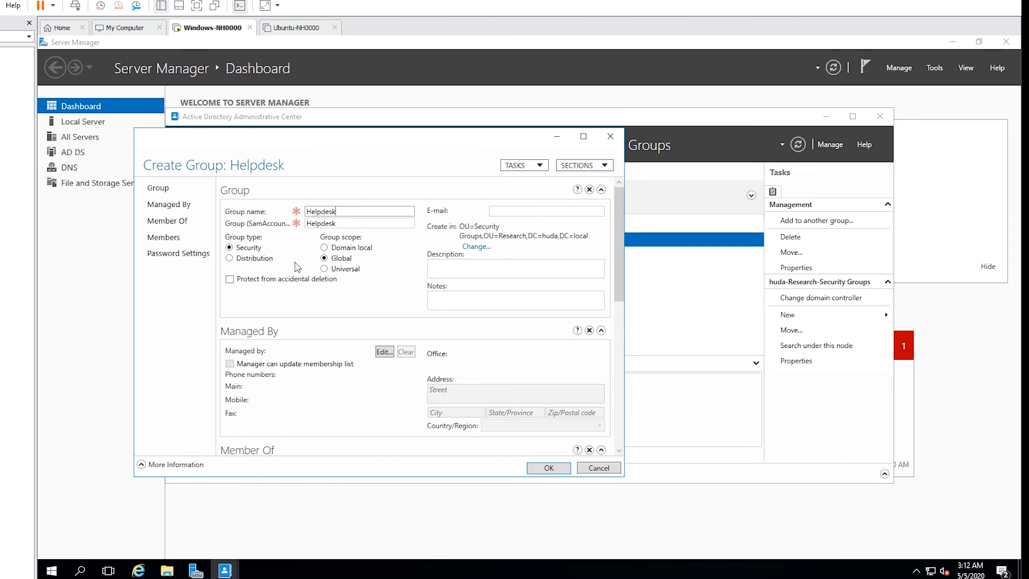
pyautogui.click(325, 248)
pyautogui.click(564, 470)
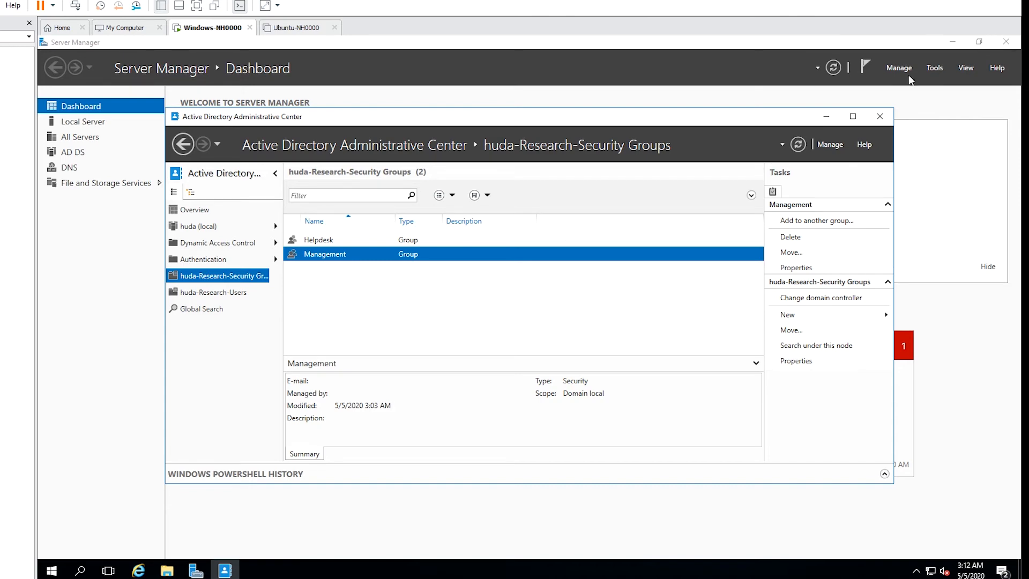
# View Research > Security Groups in Active Directory Users and Computers, then close the console.
pyautogui.click(935, 68)
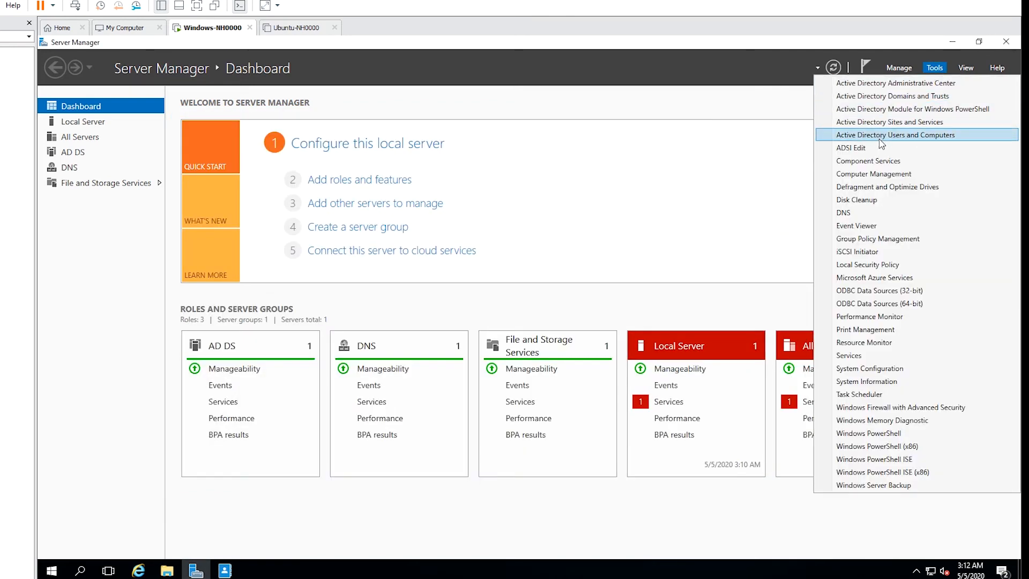
pyautogui.click(909, 138)
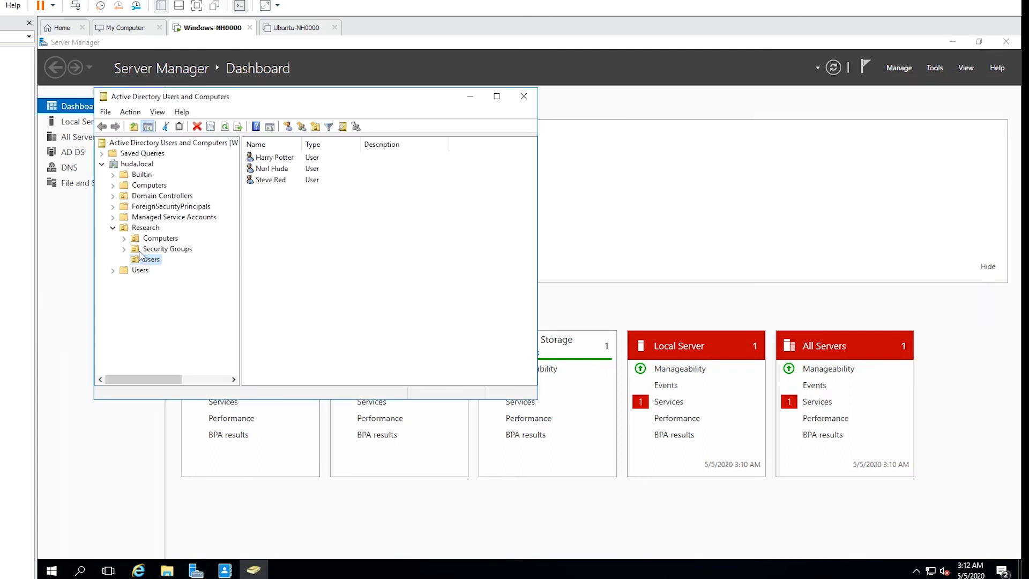
pyautogui.click(177, 250)
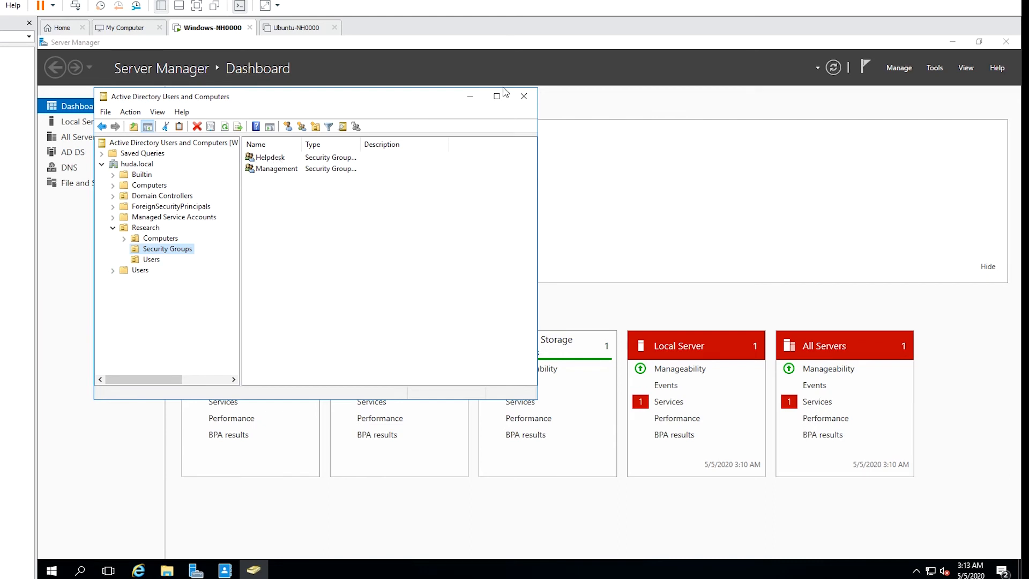
pyautogui.click(524, 97)
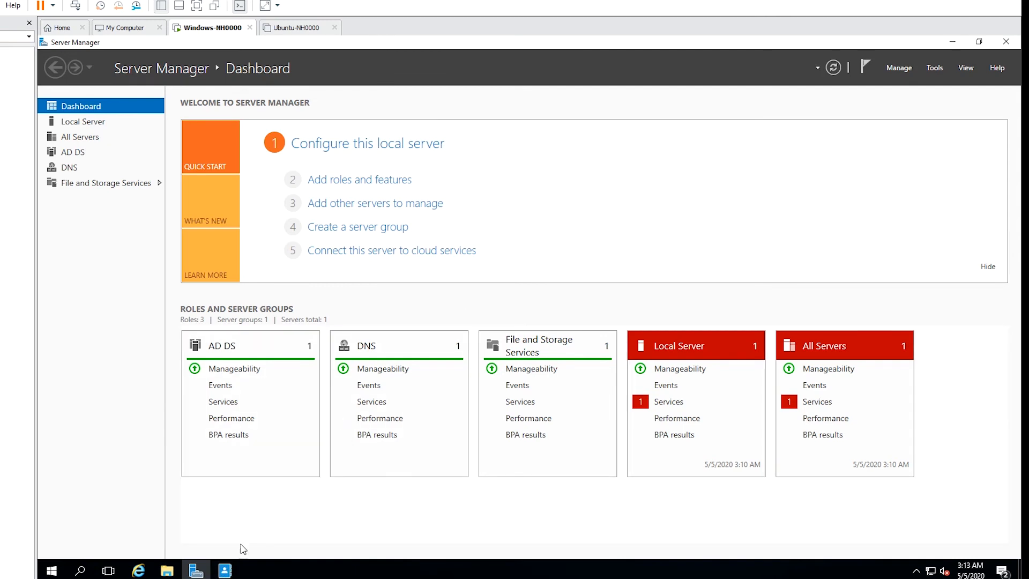
# Back in Active Directory Administrative Center, browse huda (local) > System into the empty Password Settings Container.
pyautogui.click(225, 571)
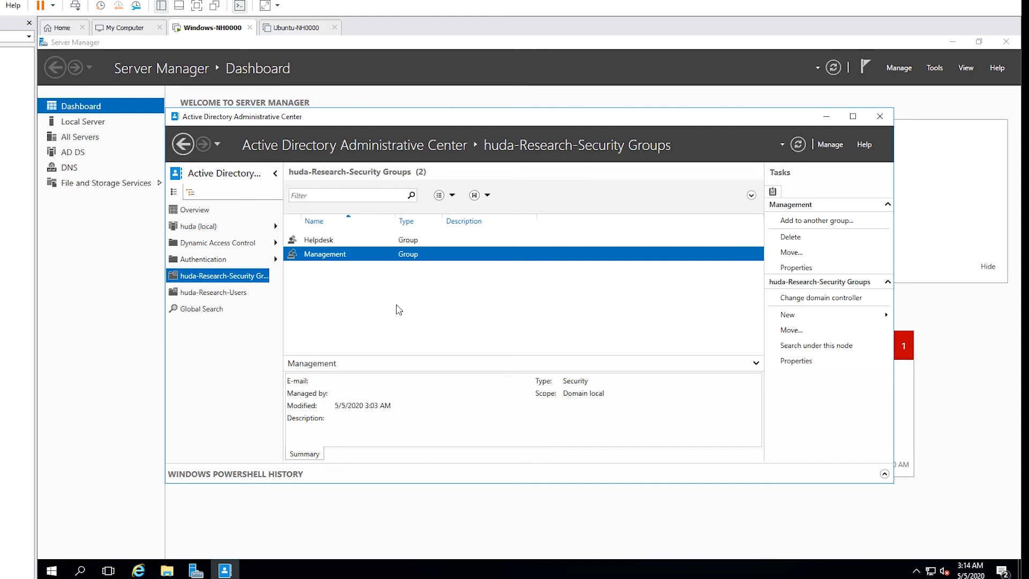
pyautogui.press('Up')
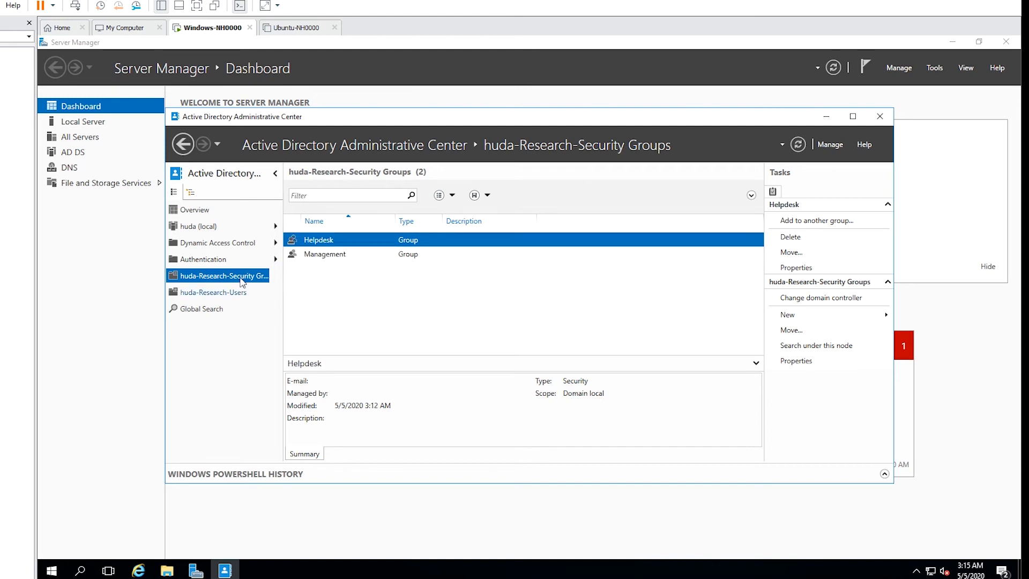
pyautogui.click(244, 227)
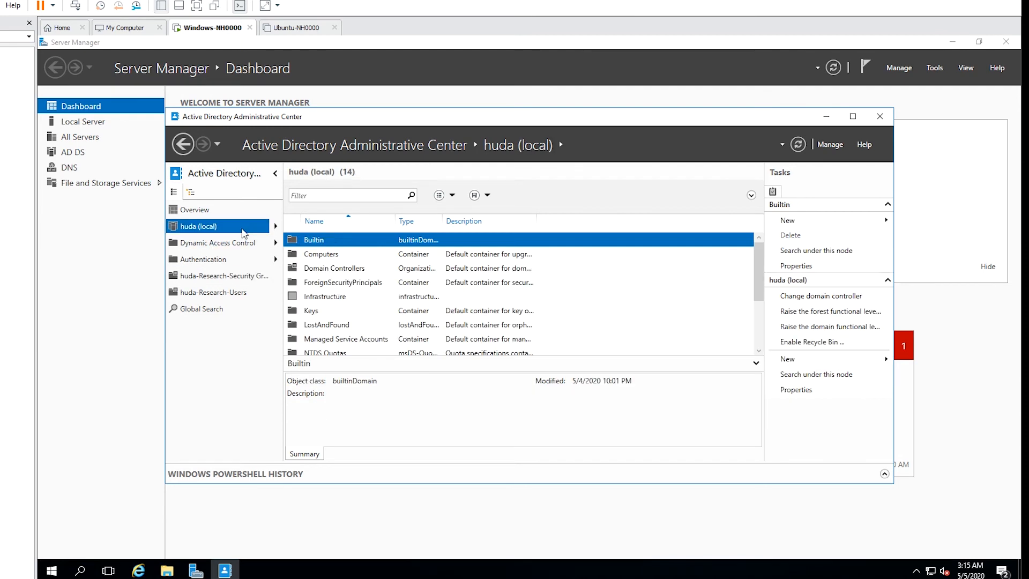
pyautogui.click(276, 227)
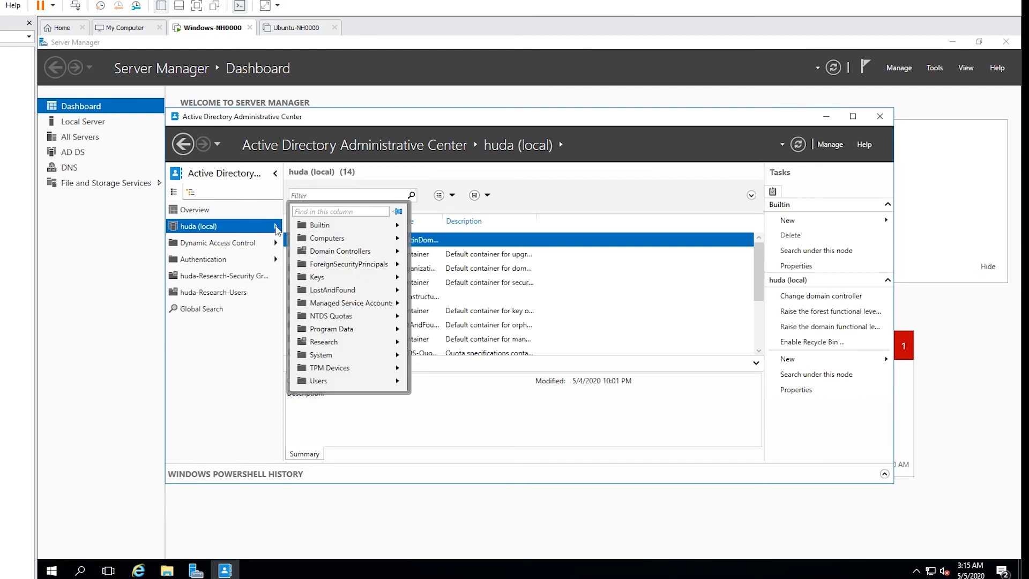
pyautogui.click(239, 231)
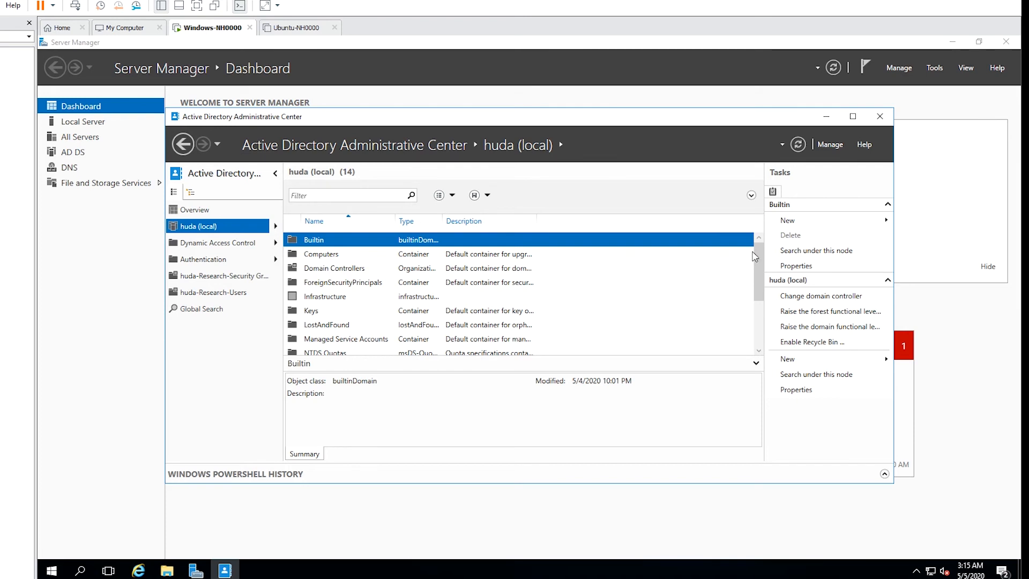
pyautogui.scroll(-2, 762, 268)
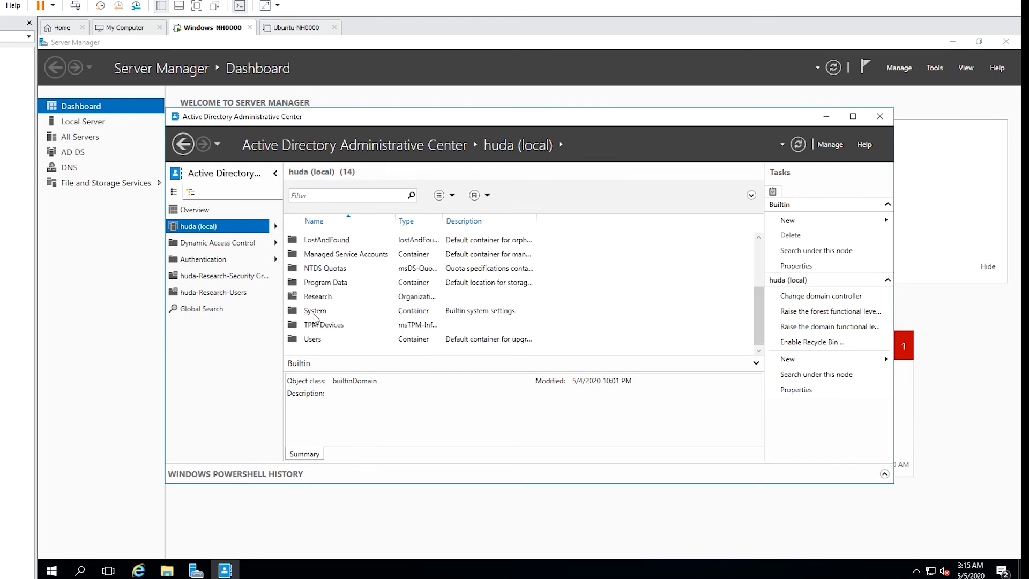
pyautogui.doubleClick(315, 313)
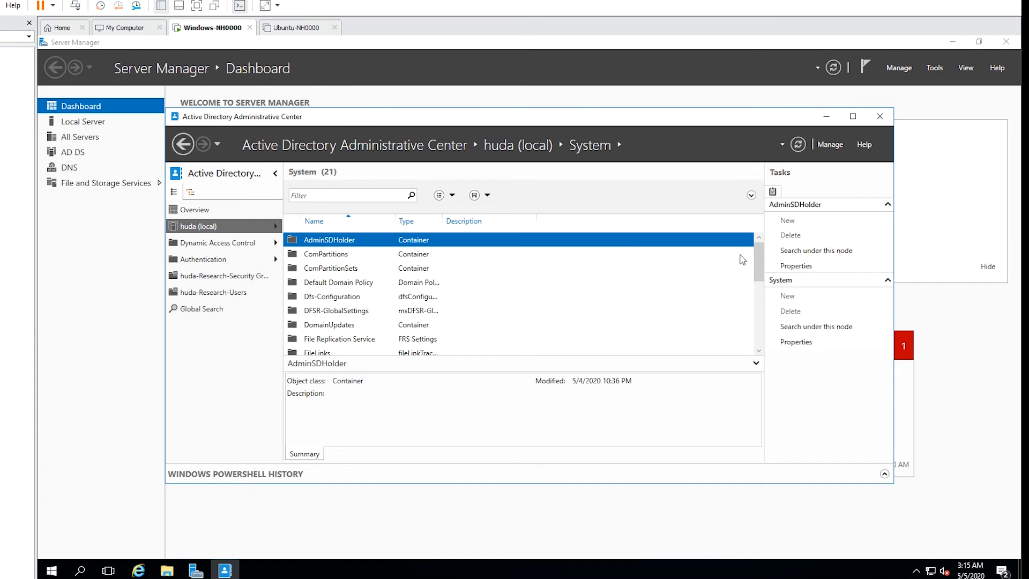
pyautogui.moveTo(759, 256); pyautogui.dragTo(764, 316)
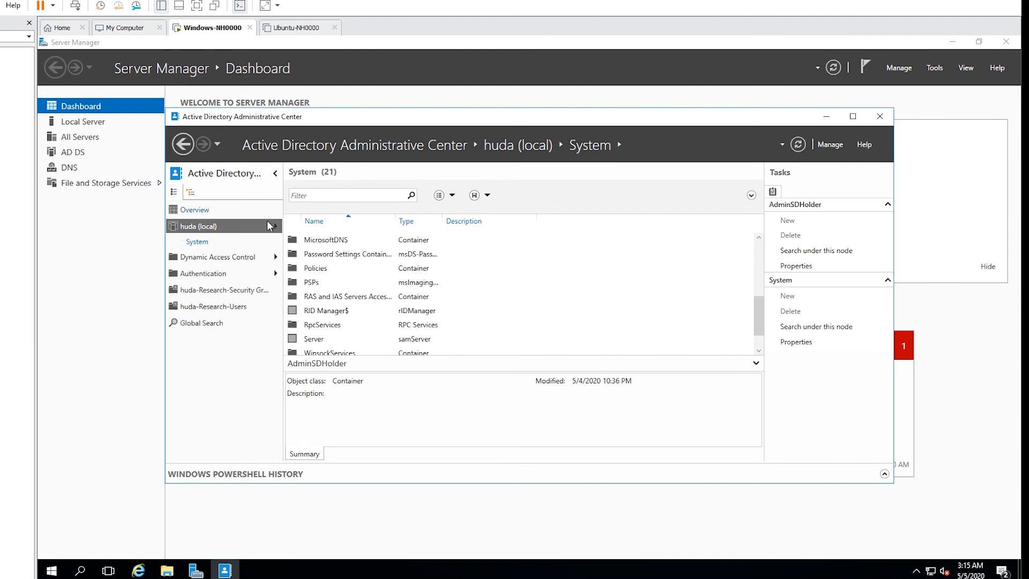
pyautogui.doubleClick(344, 258)
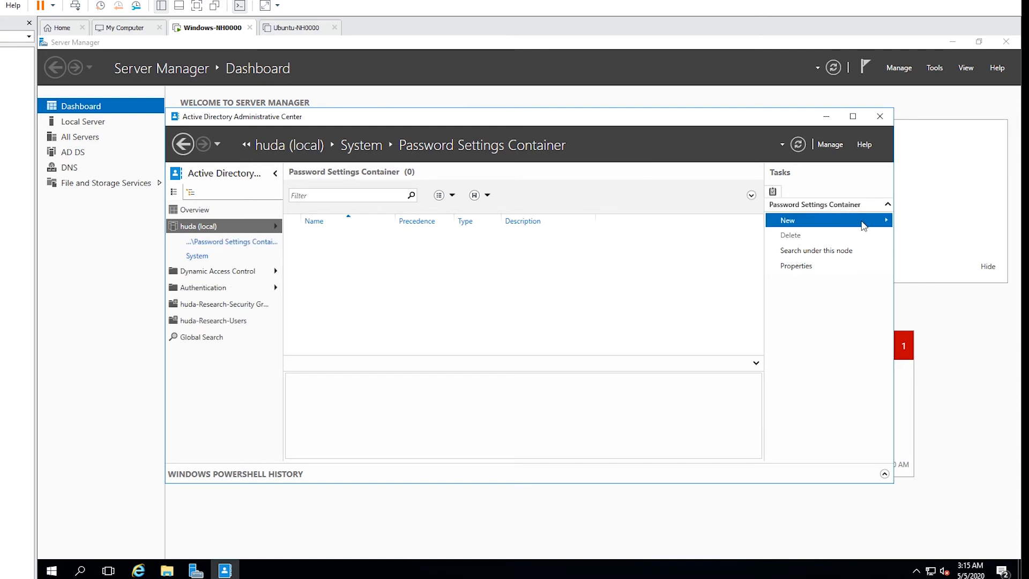
# Start a new Password Settings object named finegrainpolicy with precedence 1.
pyautogui.moveTo(864, 226)
pyautogui.click(923, 225)
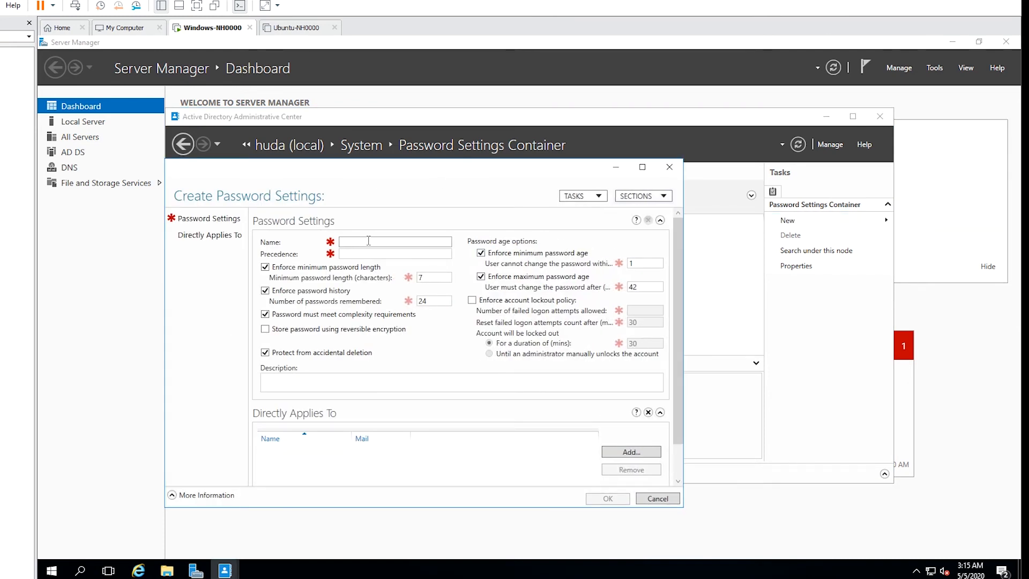
pyautogui.write('finegrainpolicy')
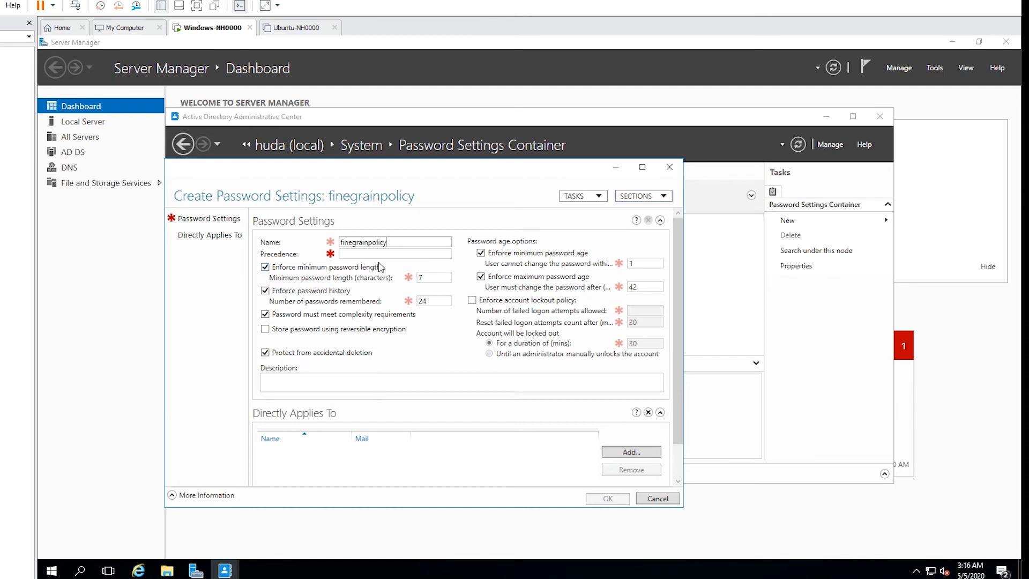
pyautogui.click(407, 255)
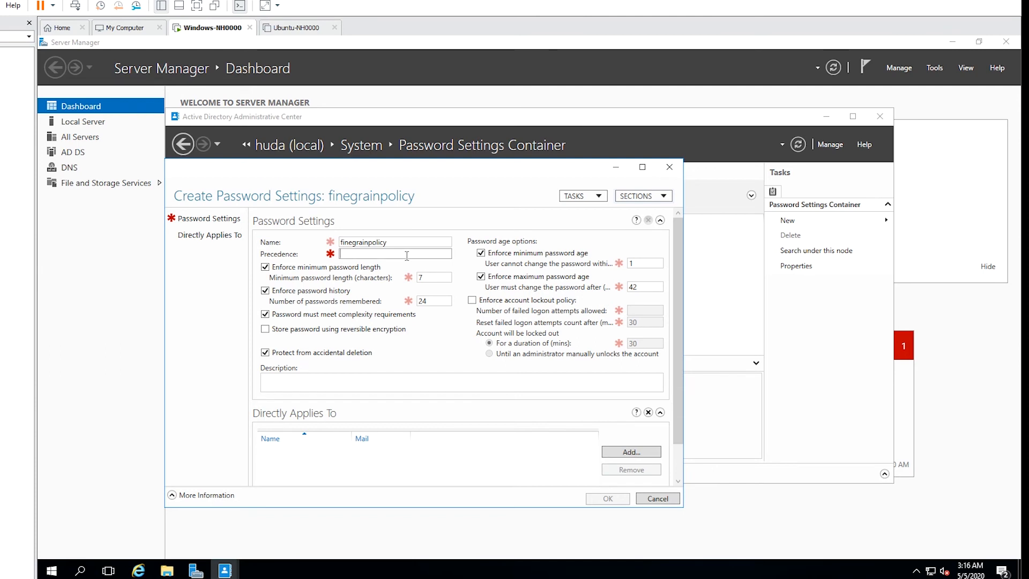
pyautogui.write('1')
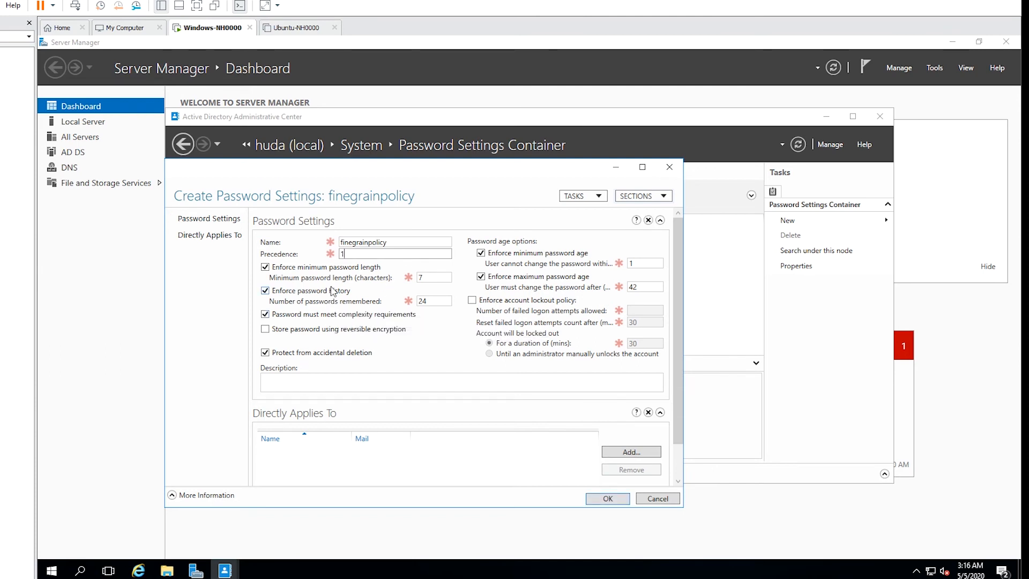
# Set minimum password length 8, history 2, minimum age 3 and maximum age 90 days.
pyautogui.click(436, 278)
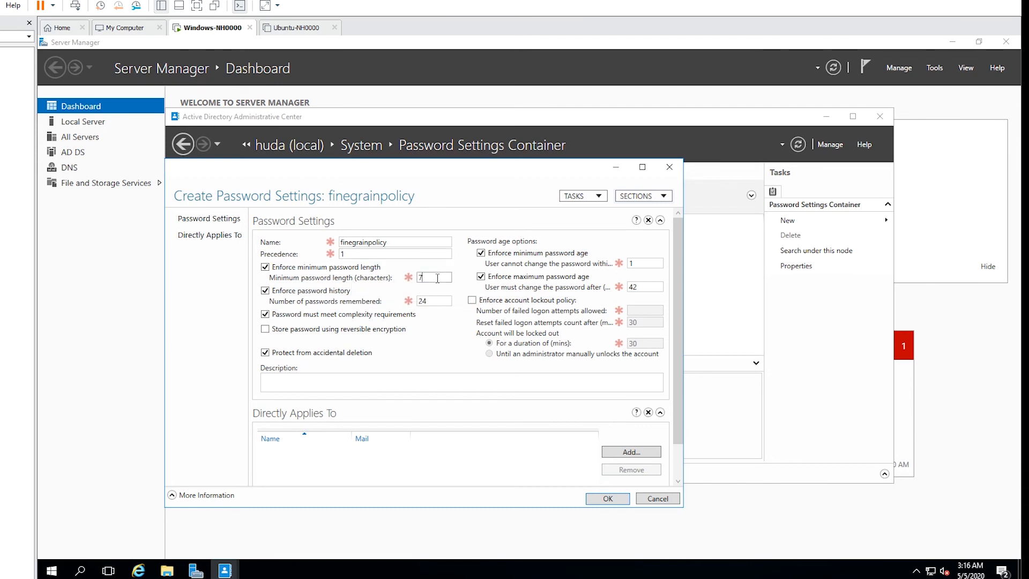
pyautogui.write('8')
pyautogui.doubleClick(440, 299)
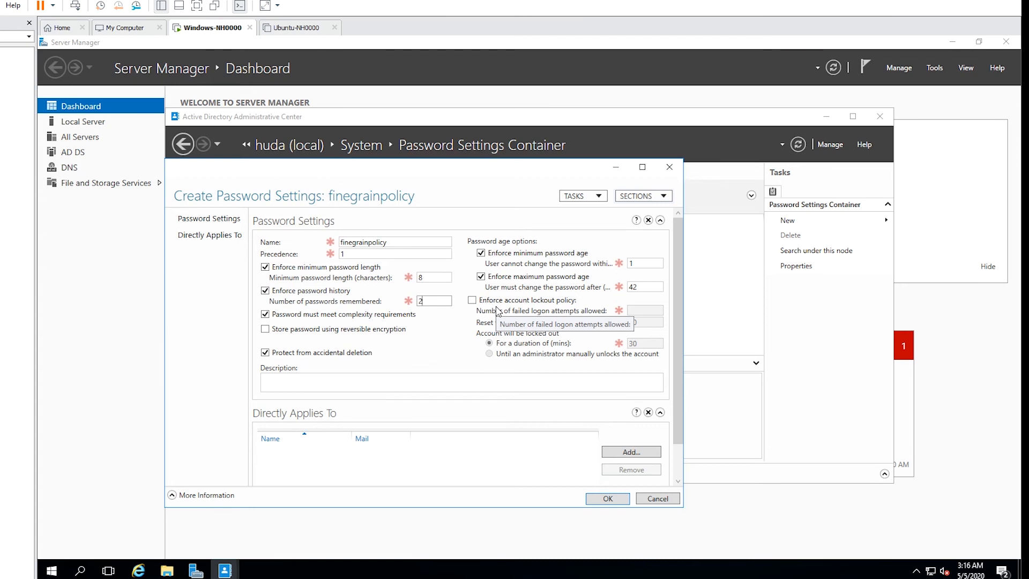
pyautogui.doubleClick(653, 259)
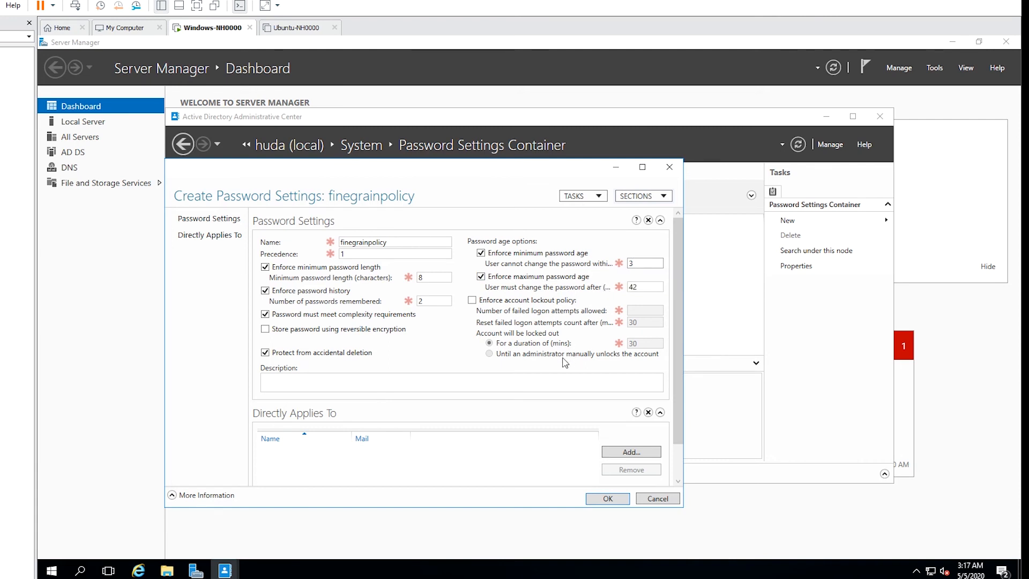
pyautogui.doubleClick(650, 286)
pyautogui.write('90')
# Add the target user under Directly Applies To, resolve the name, and create finegrainpolicy.
pyautogui.click(625, 453)
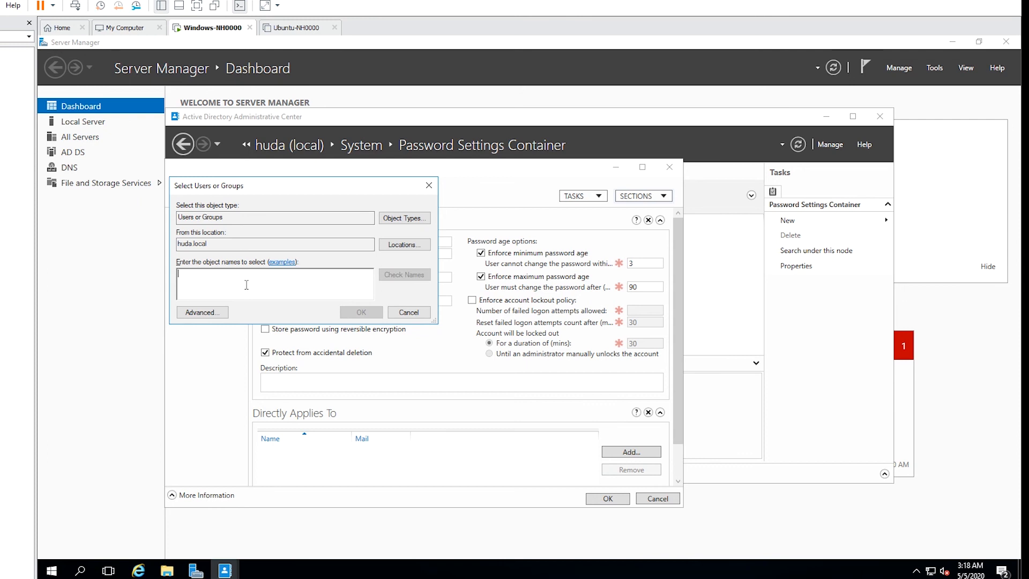
pyautogui.write('hpotter')
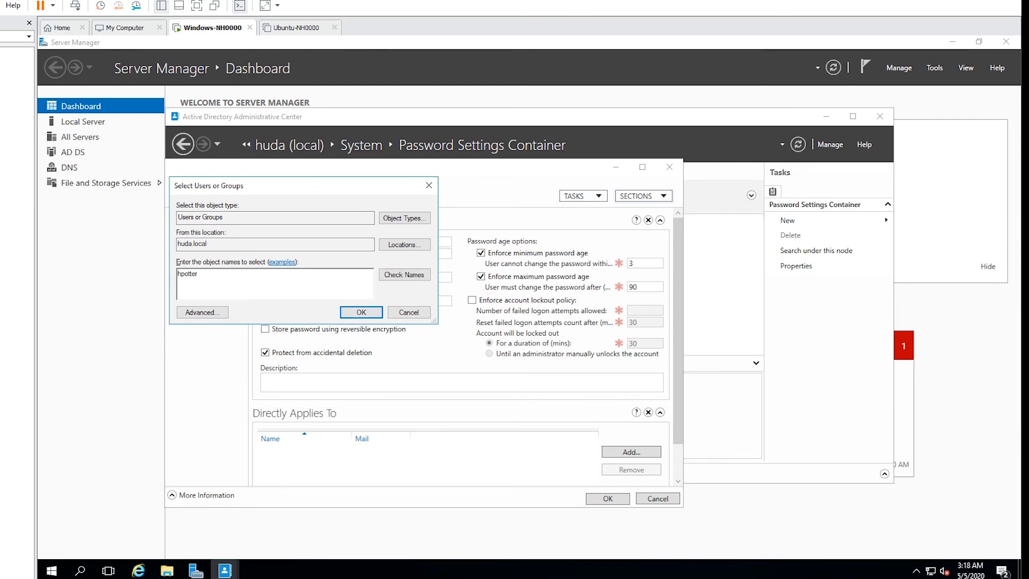
pyautogui.click(394, 280)
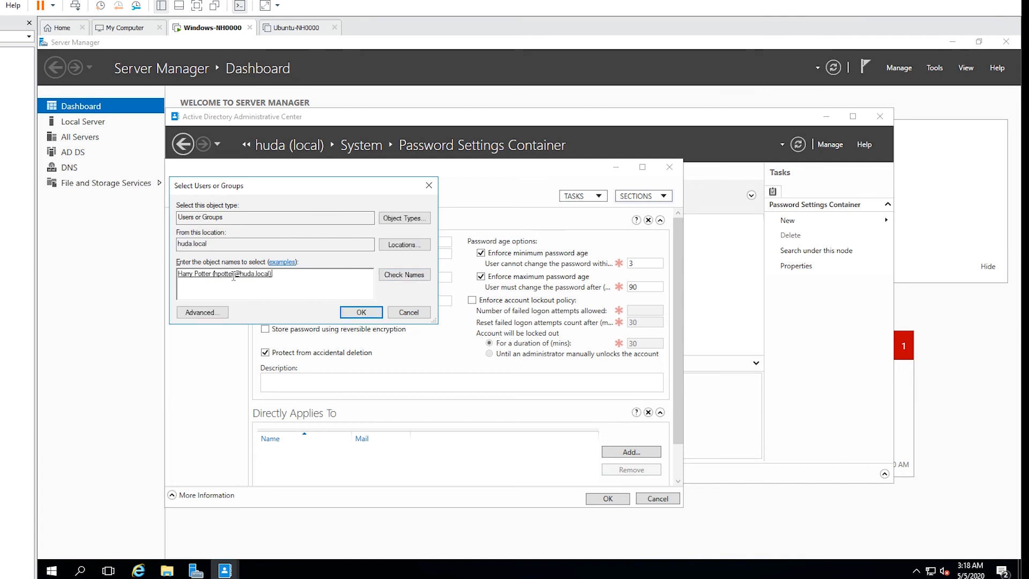
pyautogui.click(362, 312)
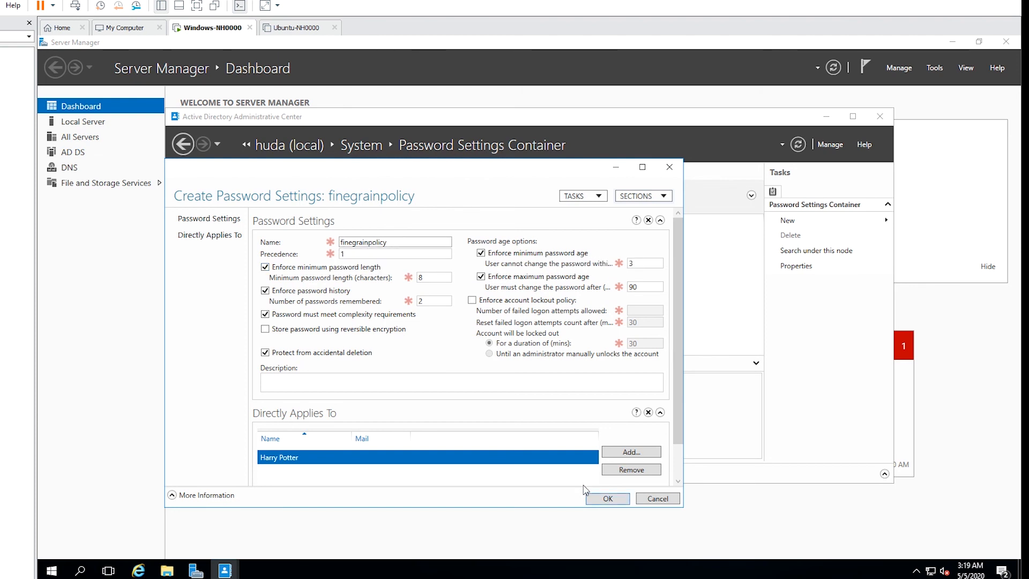
pyautogui.click(608, 498)
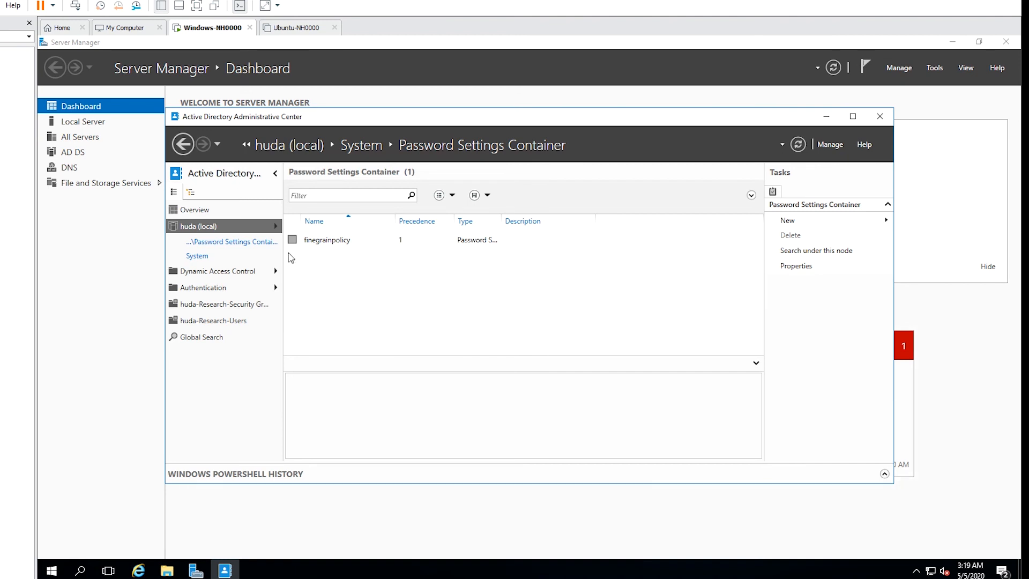
pyautogui.click(221, 322)
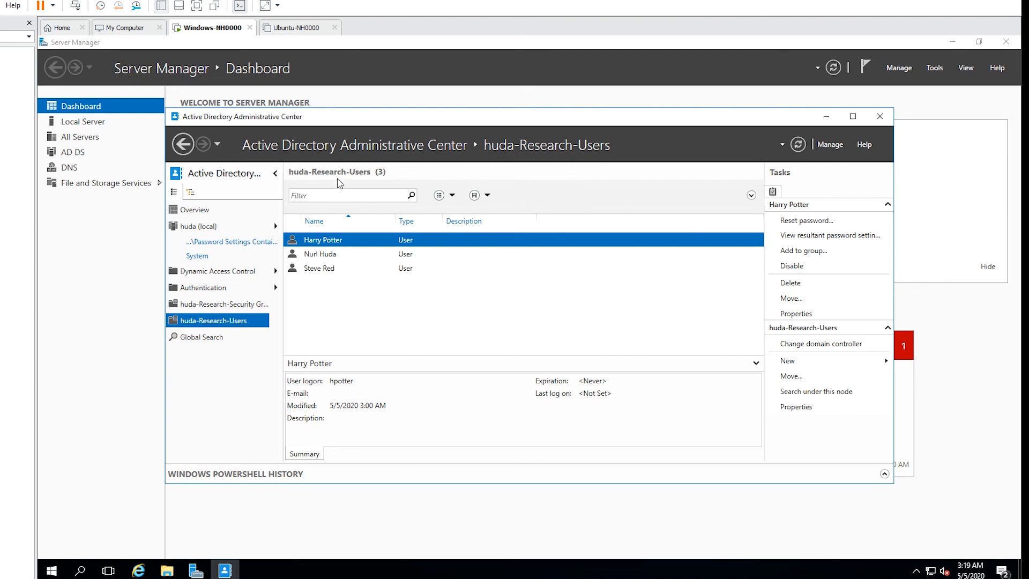
pyautogui.click(208, 230)
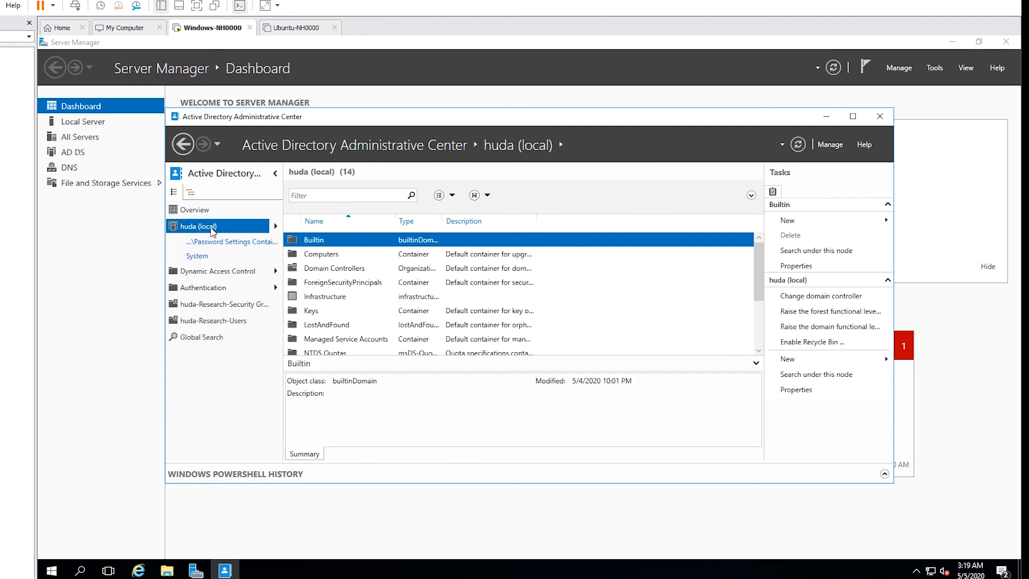
pyautogui.moveTo(759, 270); pyautogui.dragTo(759, 319)
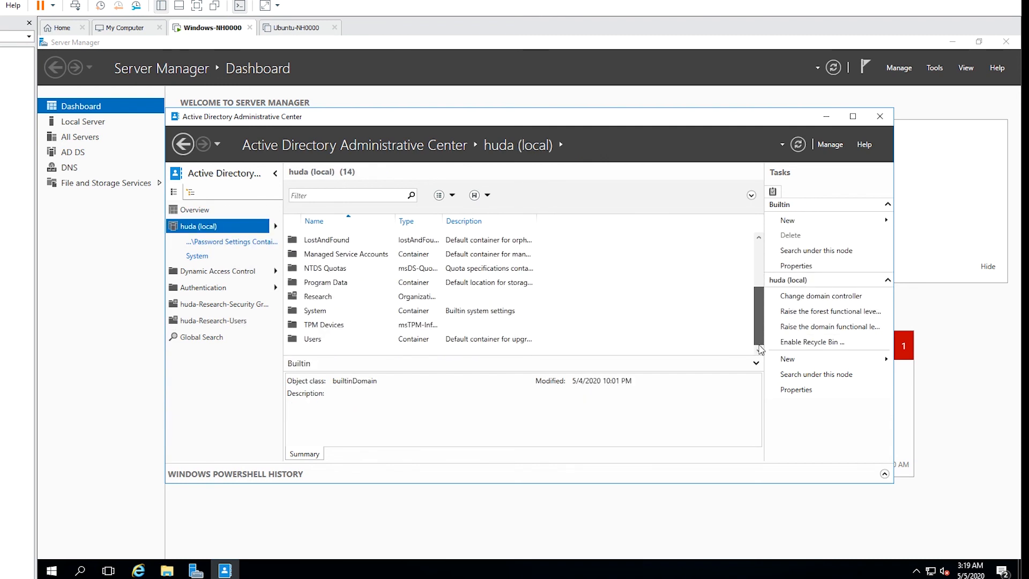
pyautogui.doubleClick(322, 312)
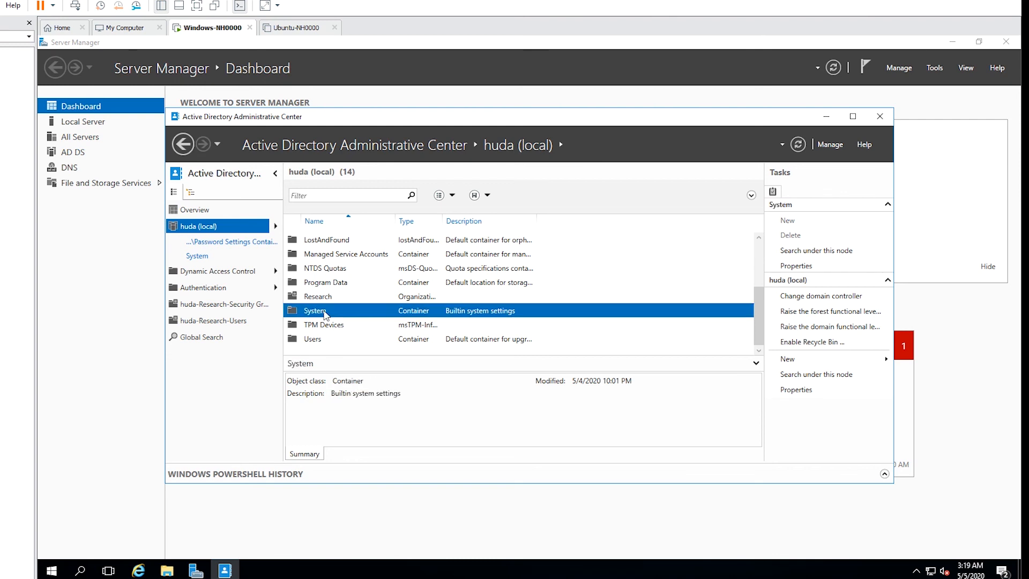
pyautogui.moveTo(759, 265); pyautogui.dragTo(766, 311)
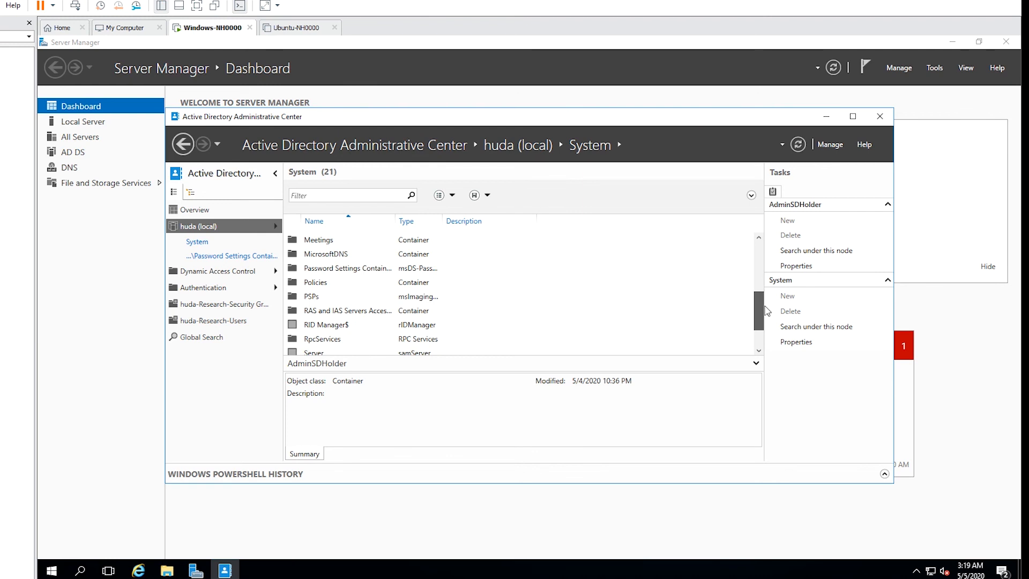
pyautogui.click(344, 274)
pyautogui.doubleClick(344, 269)
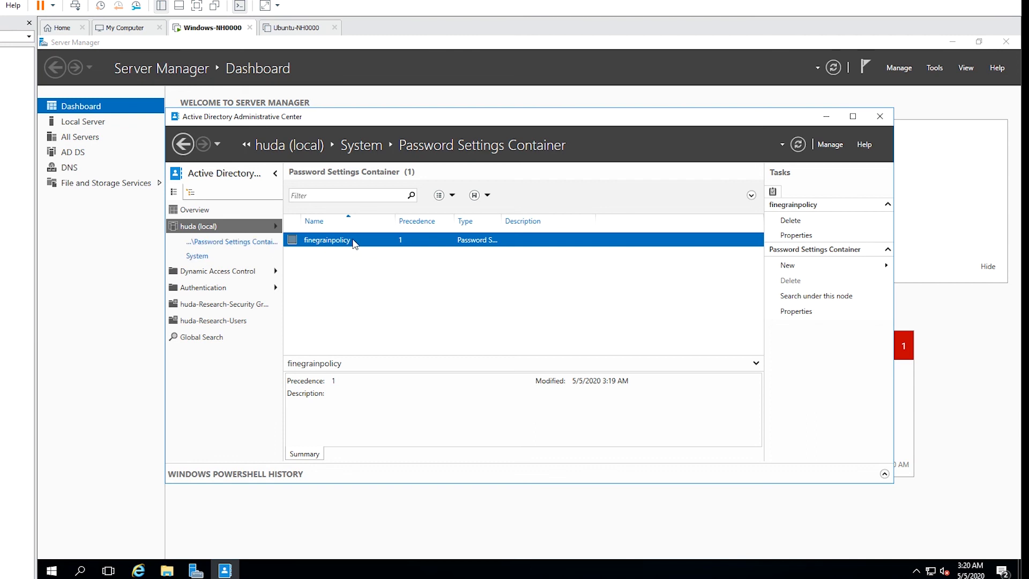
# Clear 'Protect from accidental deletion' in finegrainpolicy's properties and save the change.
pyautogui.rightClick(354, 244)
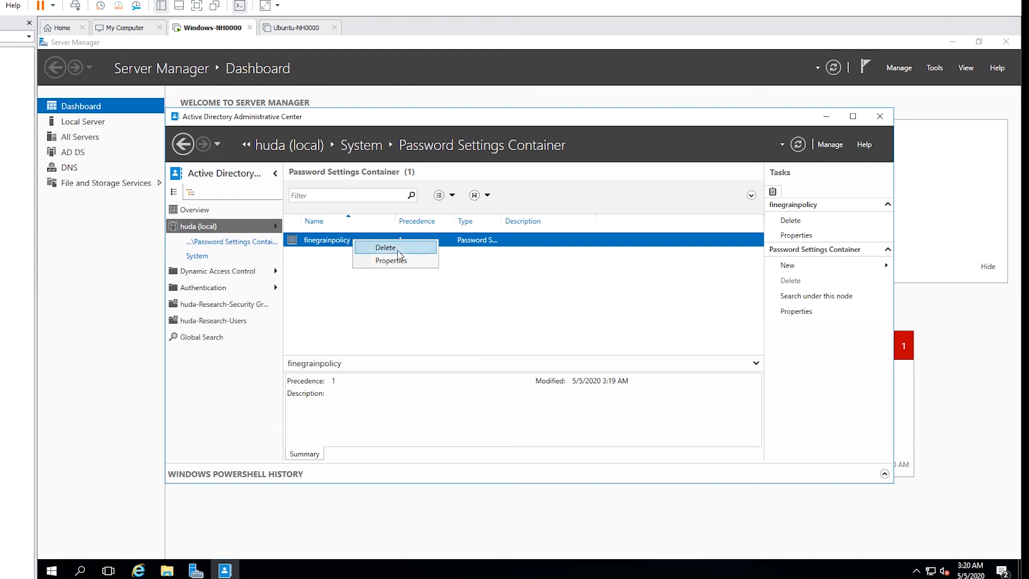
pyautogui.click(701, 311)
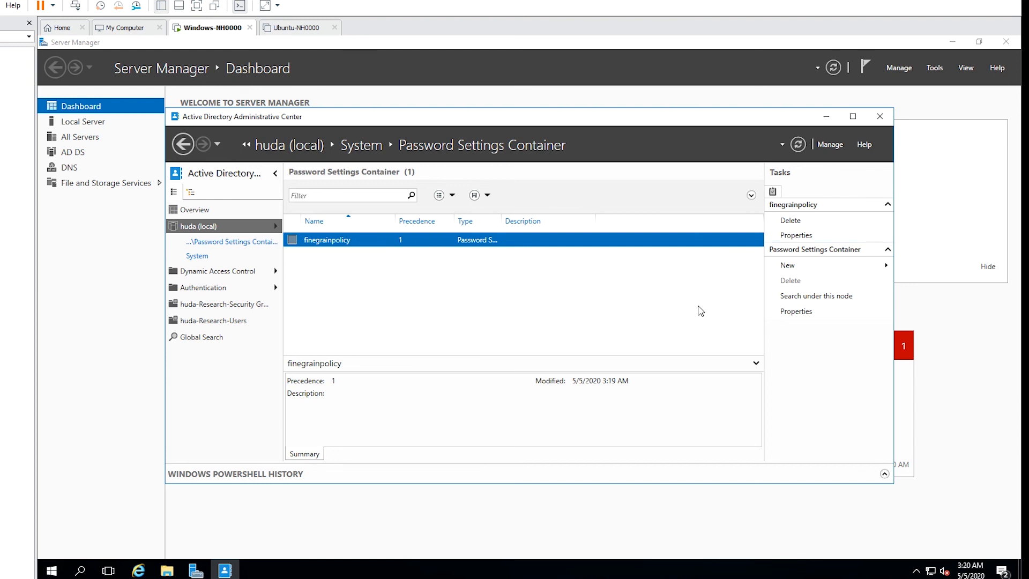
pyautogui.click(797, 236)
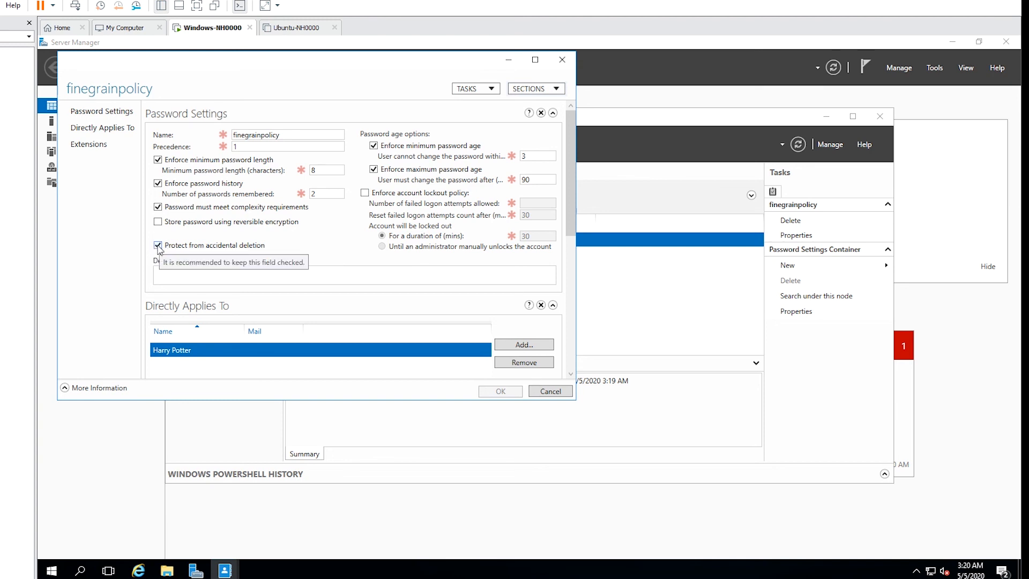
pyautogui.click(158, 246)
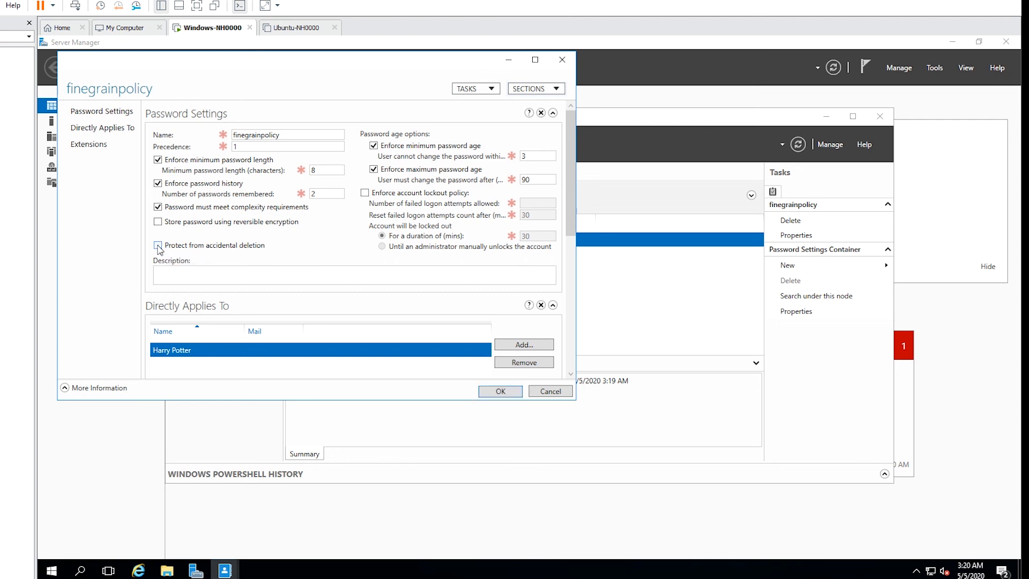
pyautogui.click(500, 392)
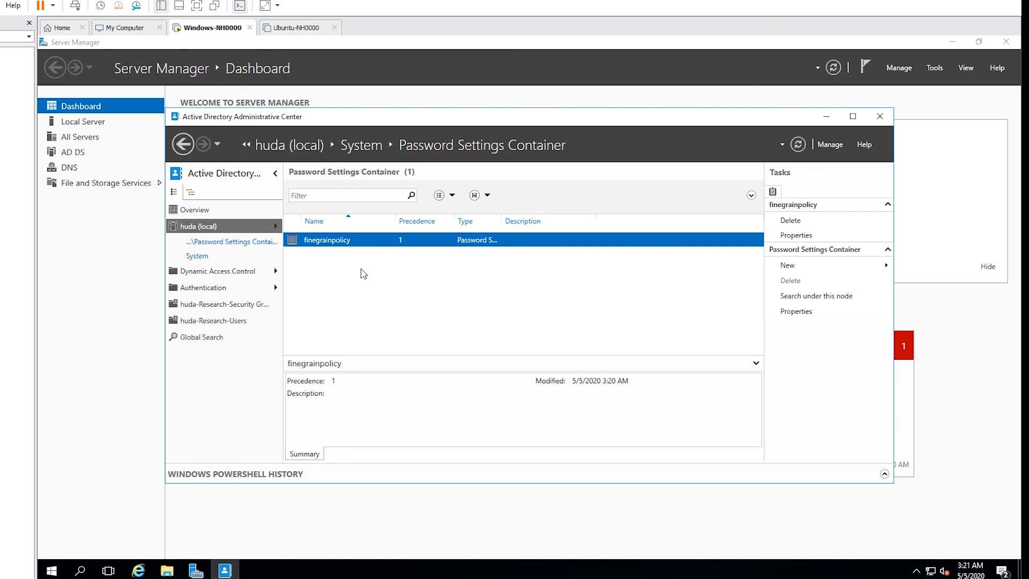
# Delete finegrainpolicy from the Password Settings Container and confirm the deletion.
pyautogui.rightClick(328, 242)
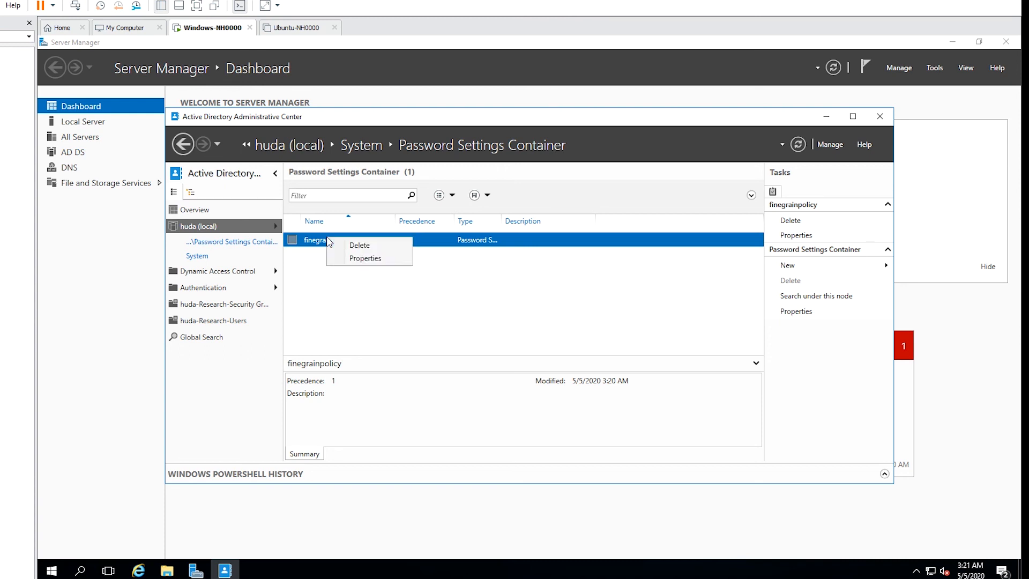
pyautogui.click(354, 246)
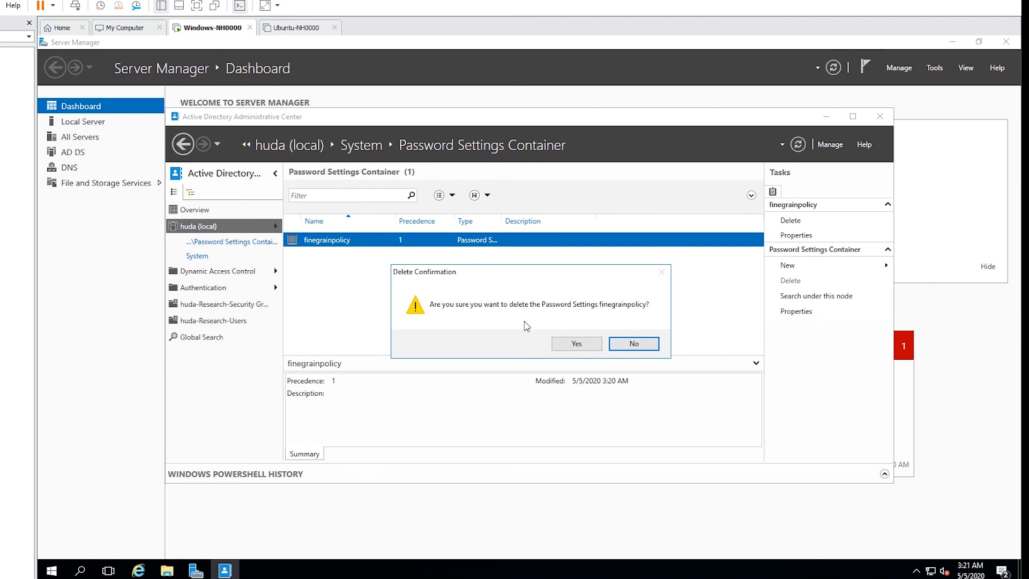
pyautogui.click(573, 343)
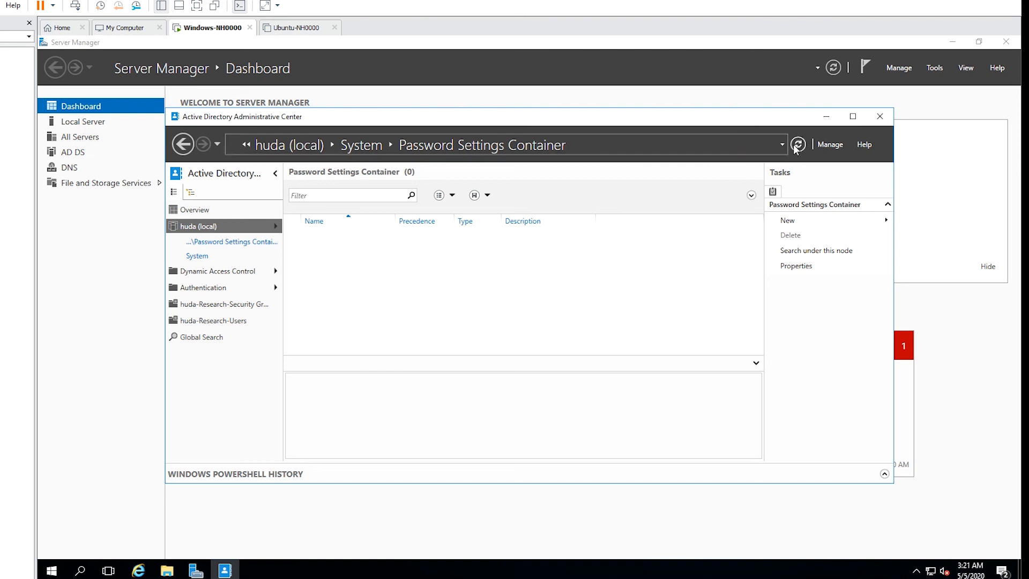
# Close the Active Directory Administrative Center window to return to the Server Manager dashboard.
pyautogui.click(879, 117)
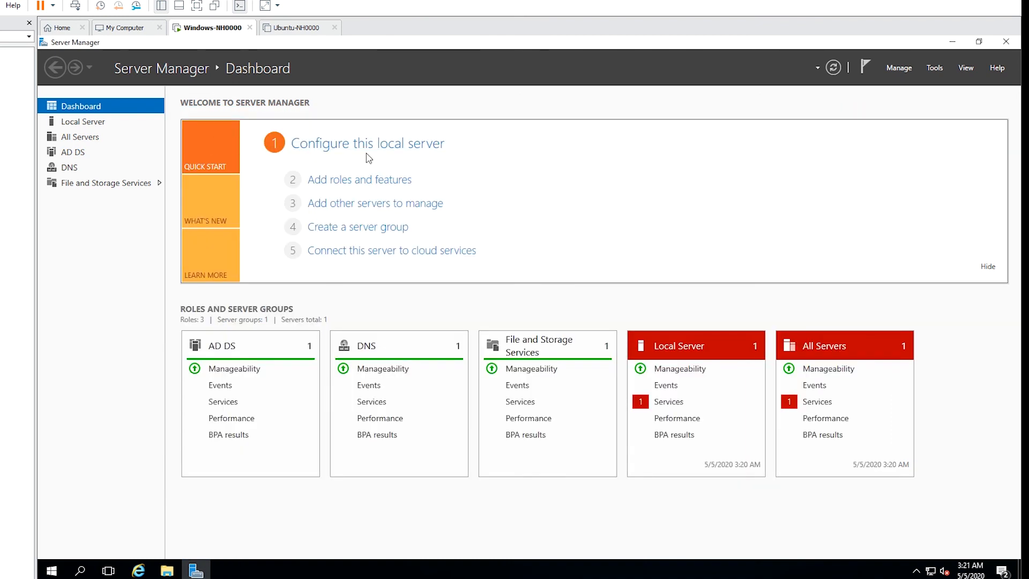